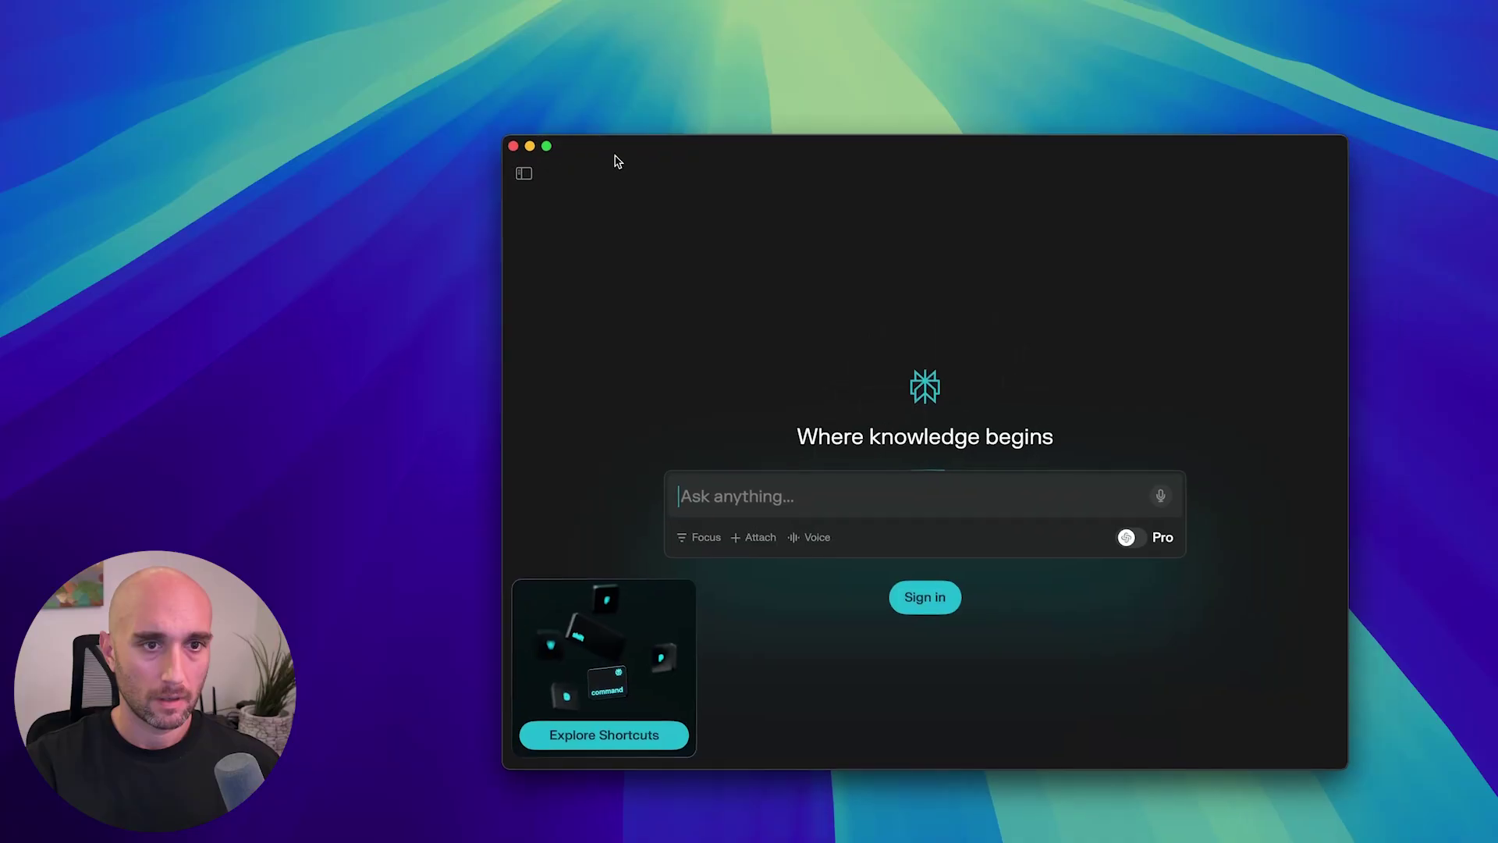
# Drag the Perplexity window up and to the left, out of the way.
pyautogui.moveTo(690, 181); pyautogui.dragTo(733, 89)
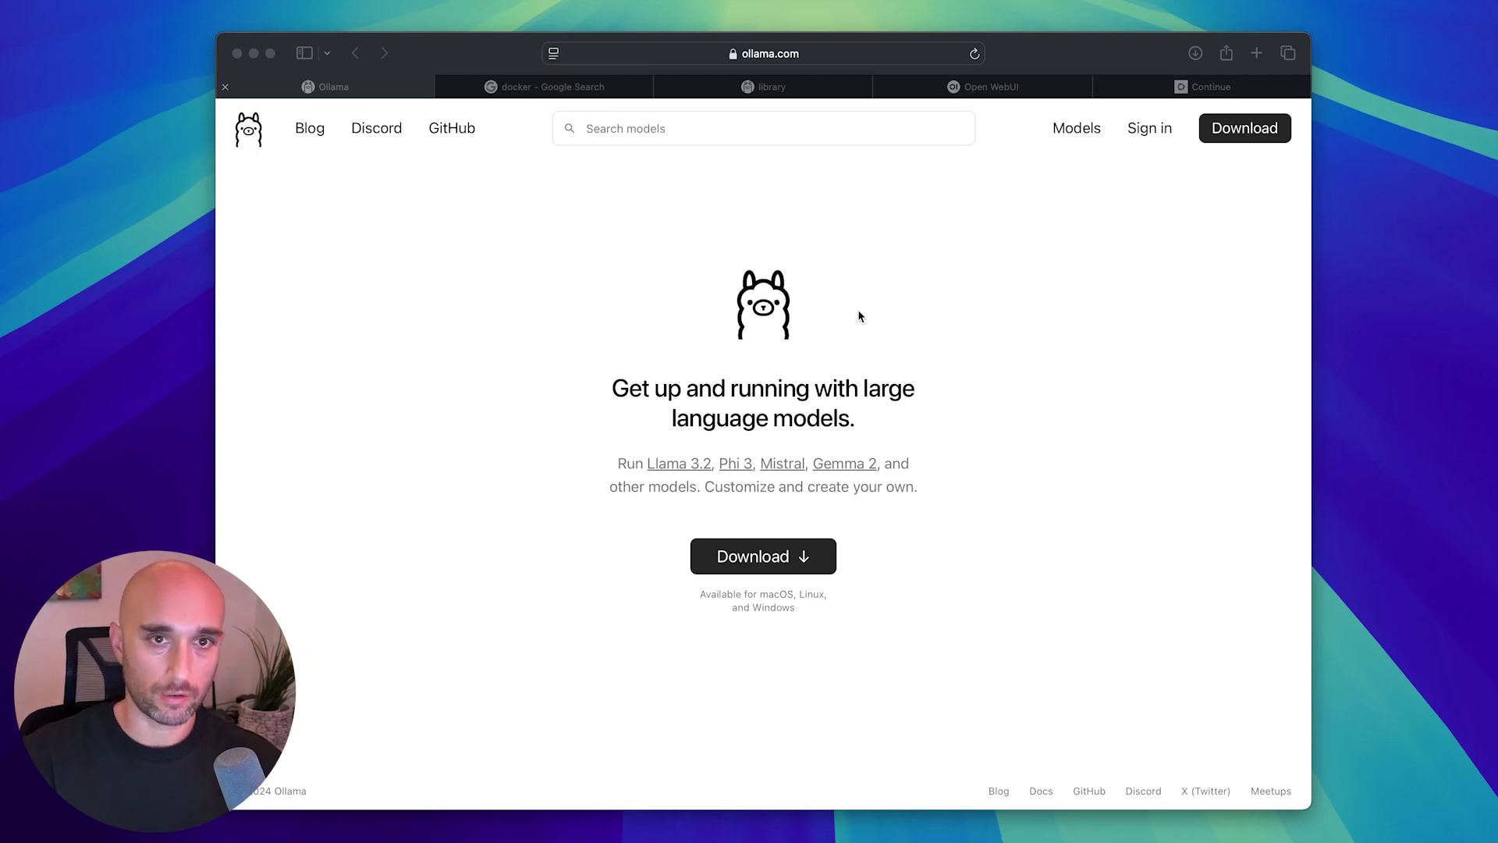
# Download the Ollama installer for macOS, allowing downloads from ollama.com.
pyautogui.click(763, 564)
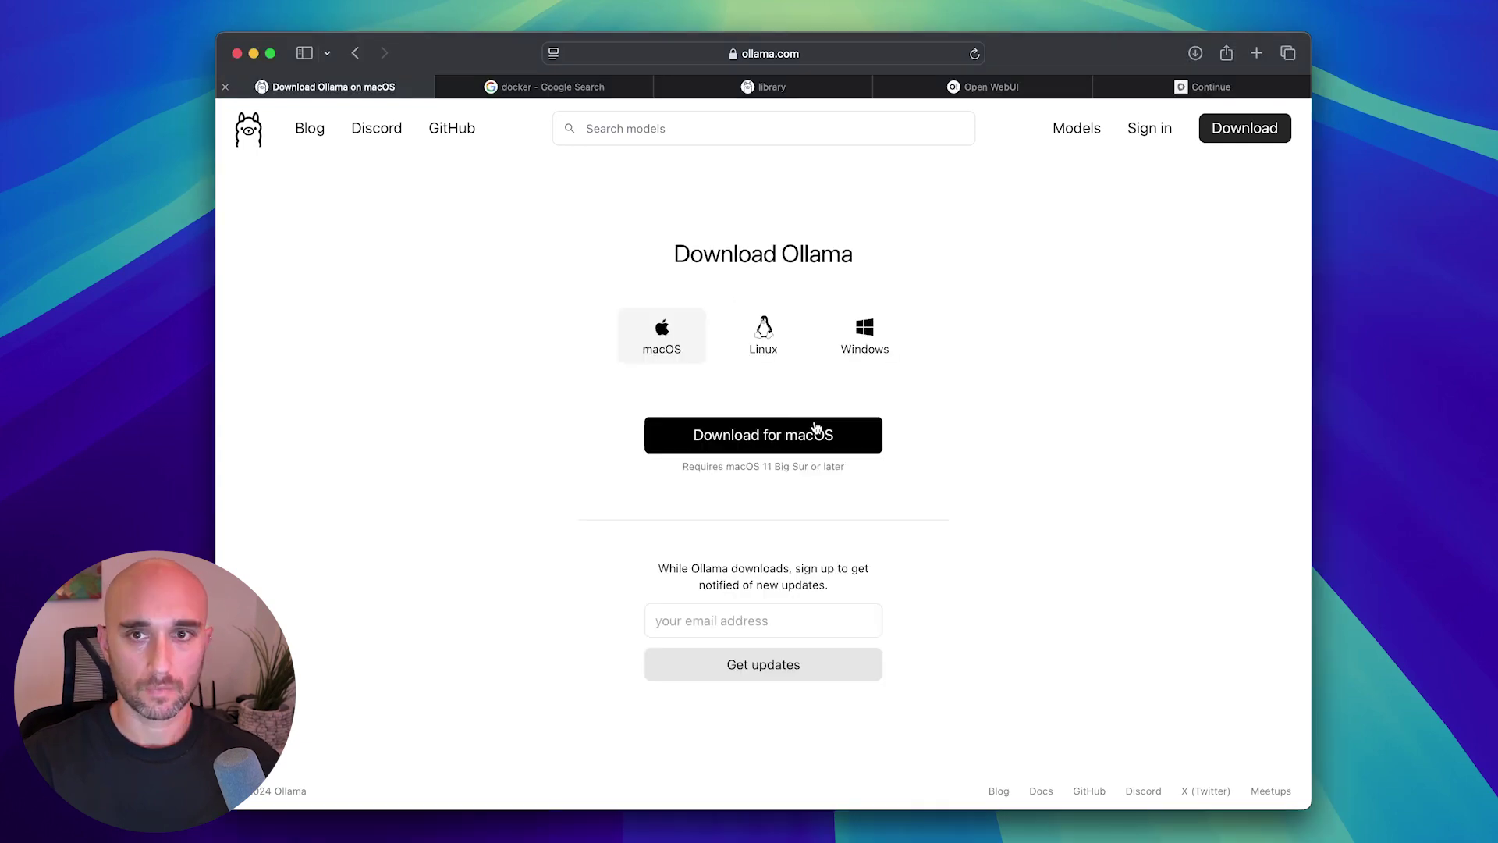
pyautogui.click(787, 441)
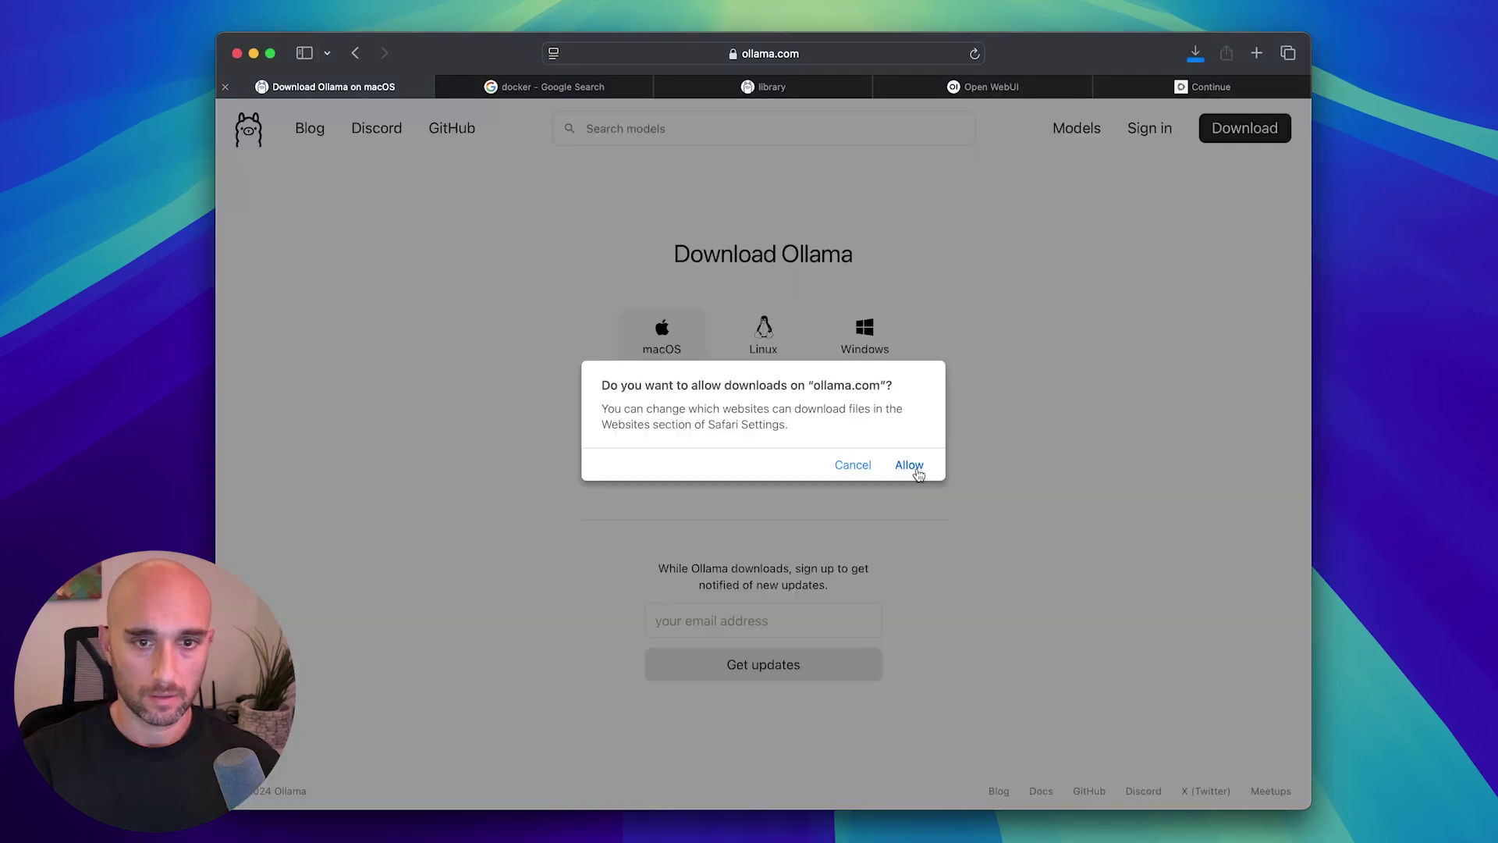
pyautogui.click(912, 468)
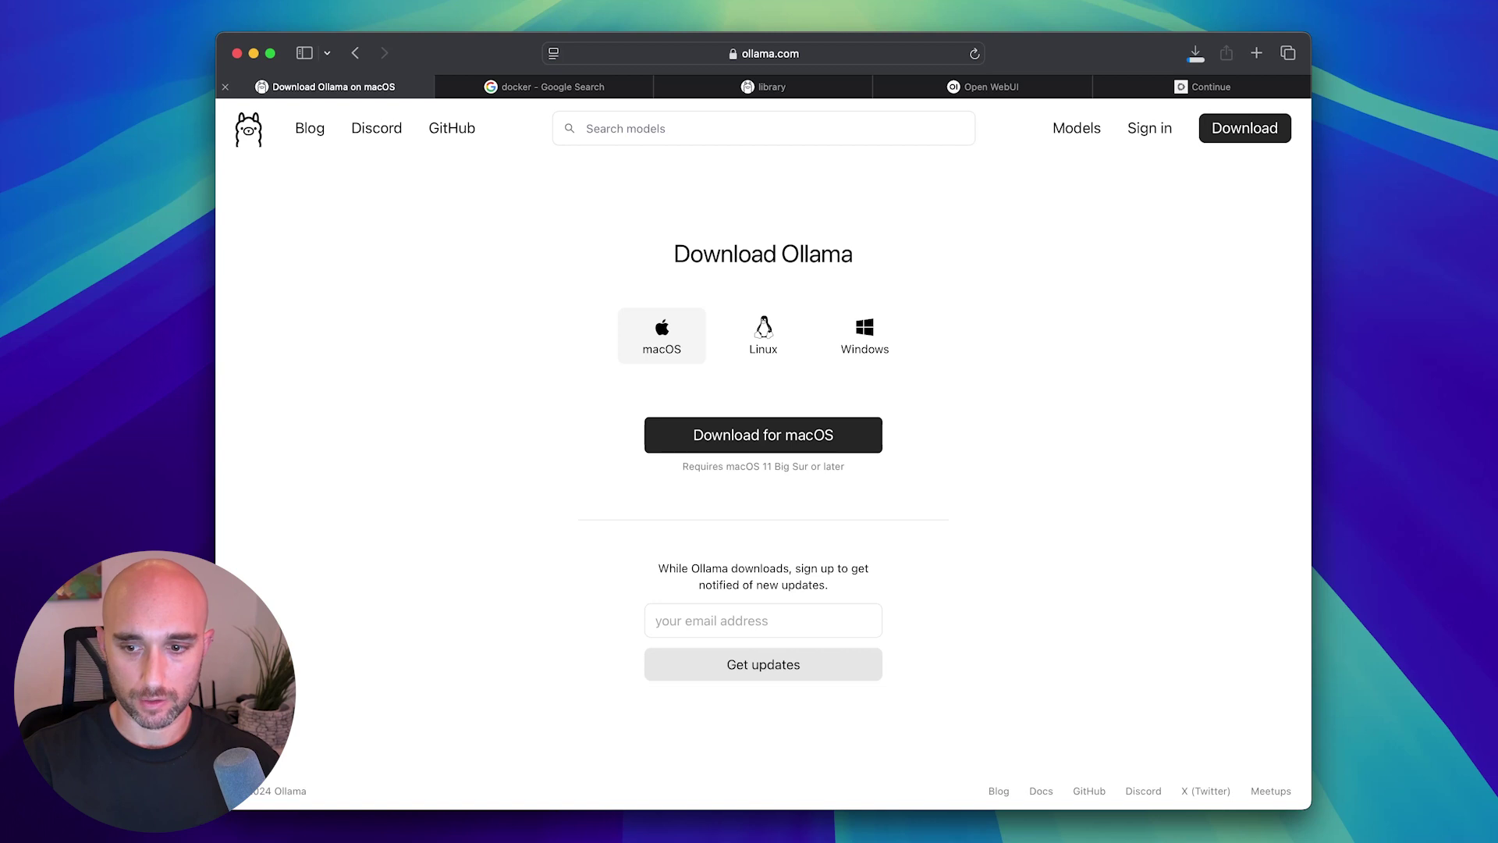
# Install Ollama into Applications with its ollama command-line tool and finish setup.
pyautogui.click(1371, 822)
pyautogui.click(810, 353)
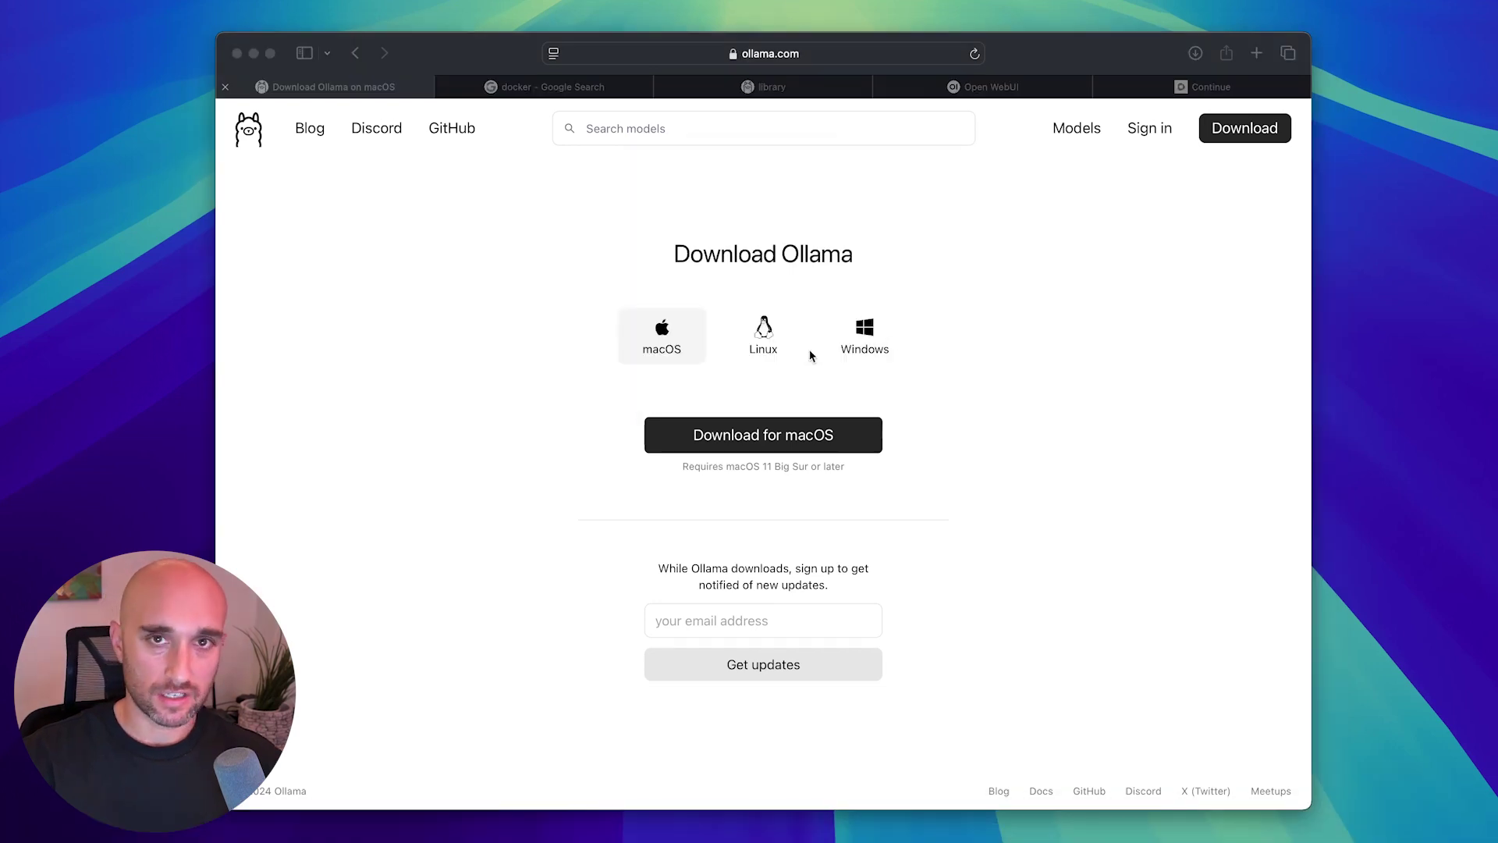
pyautogui.click(819, 305)
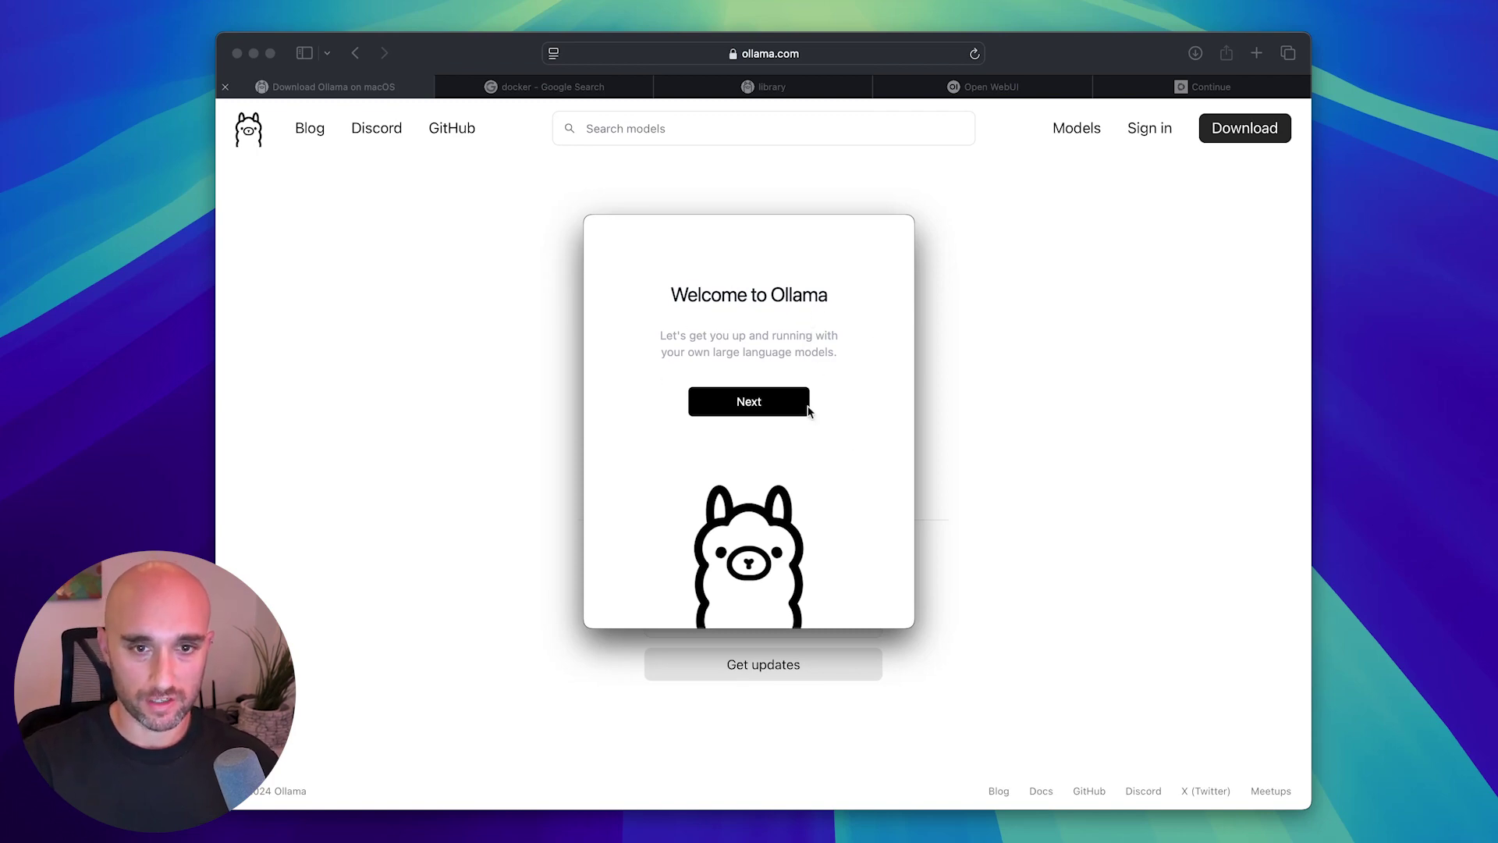
pyautogui.click(771, 406)
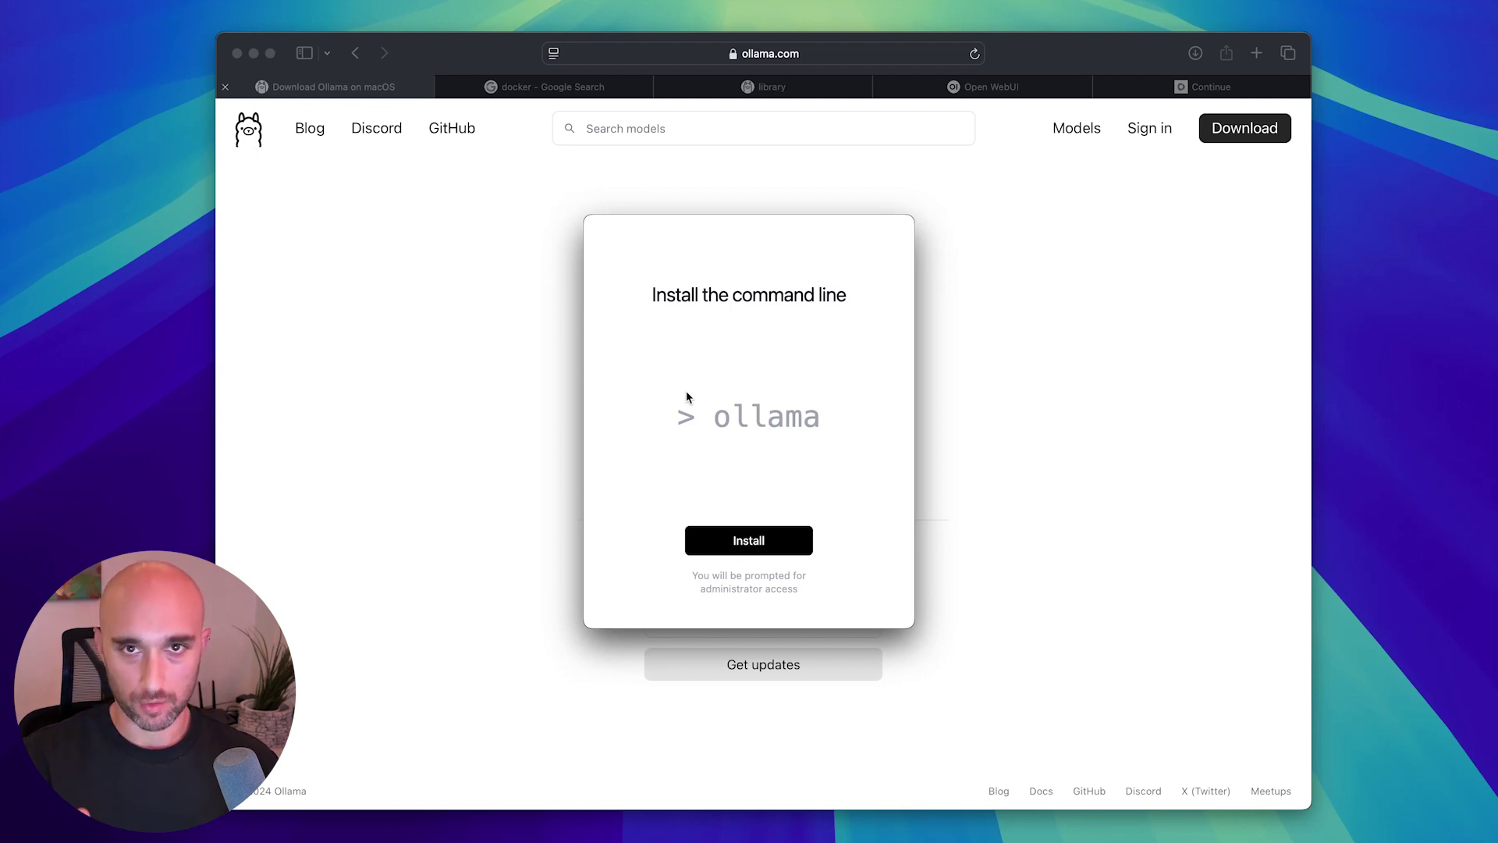
pyautogui.click(738, 549)
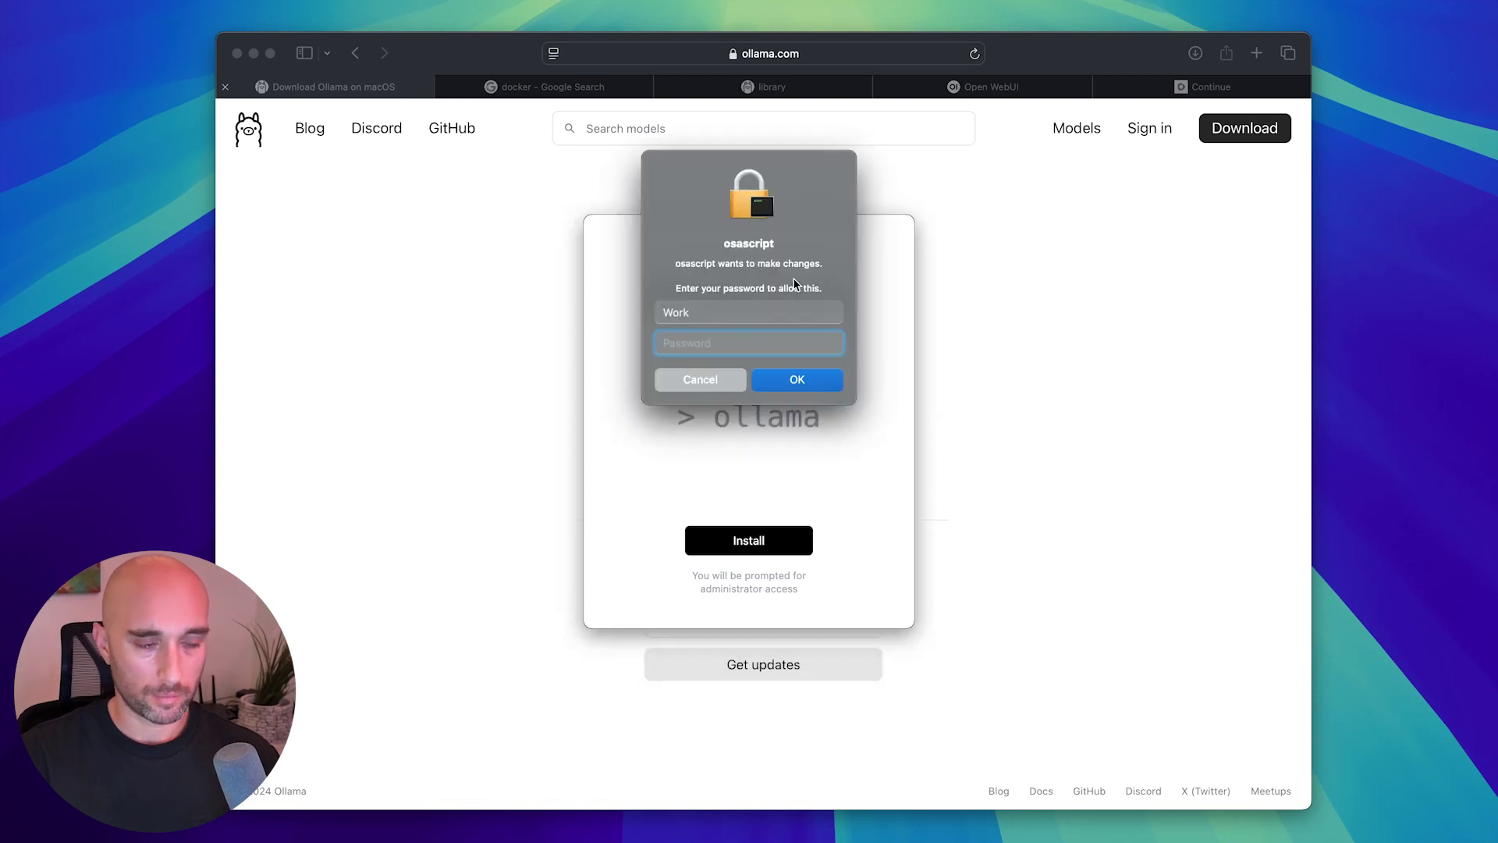
pyautogui.press('Return')
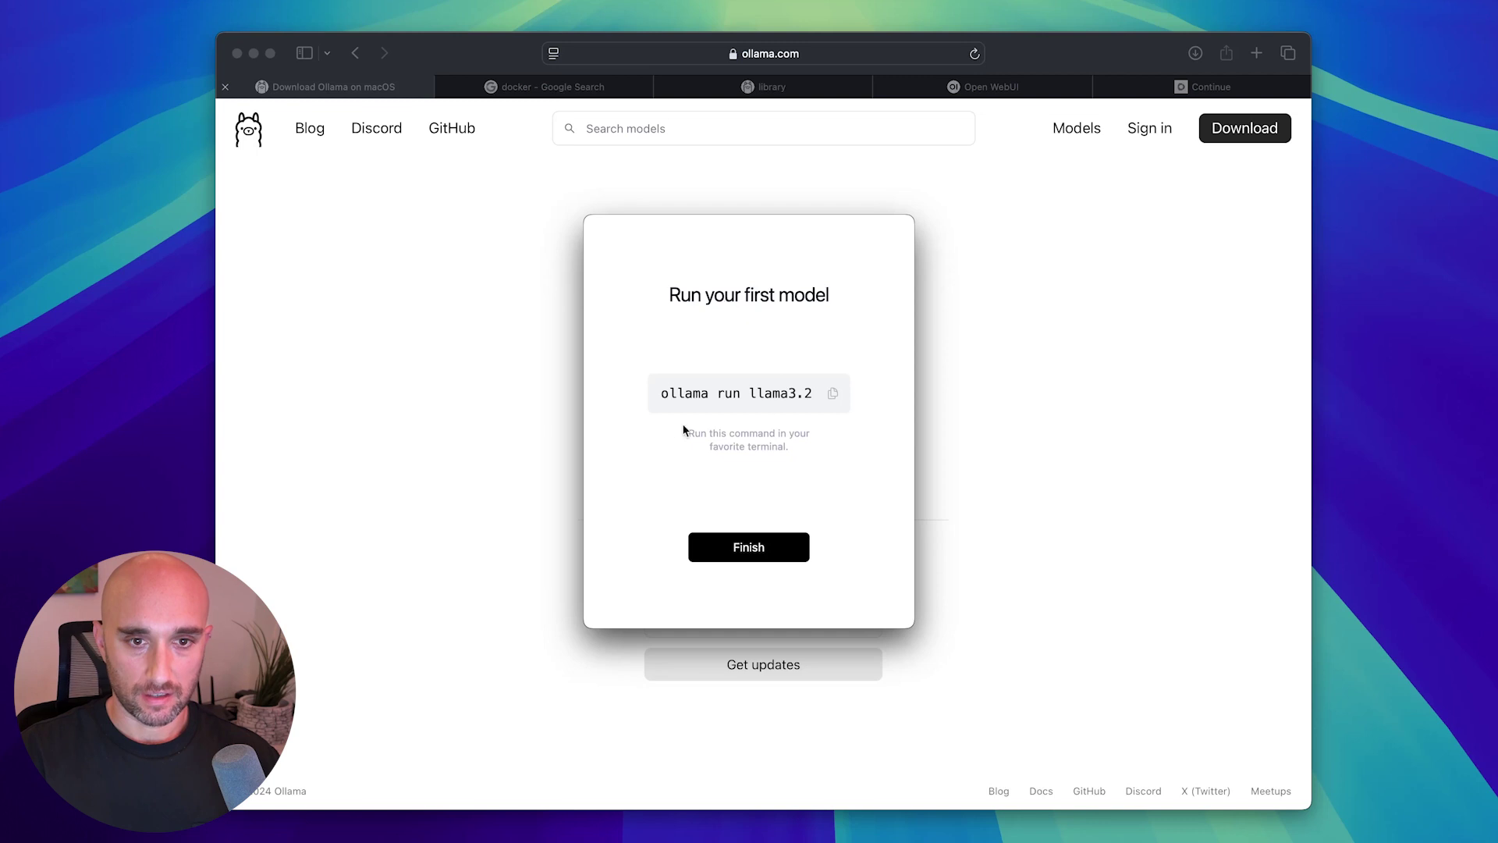
pyautogui.click(767, 546)
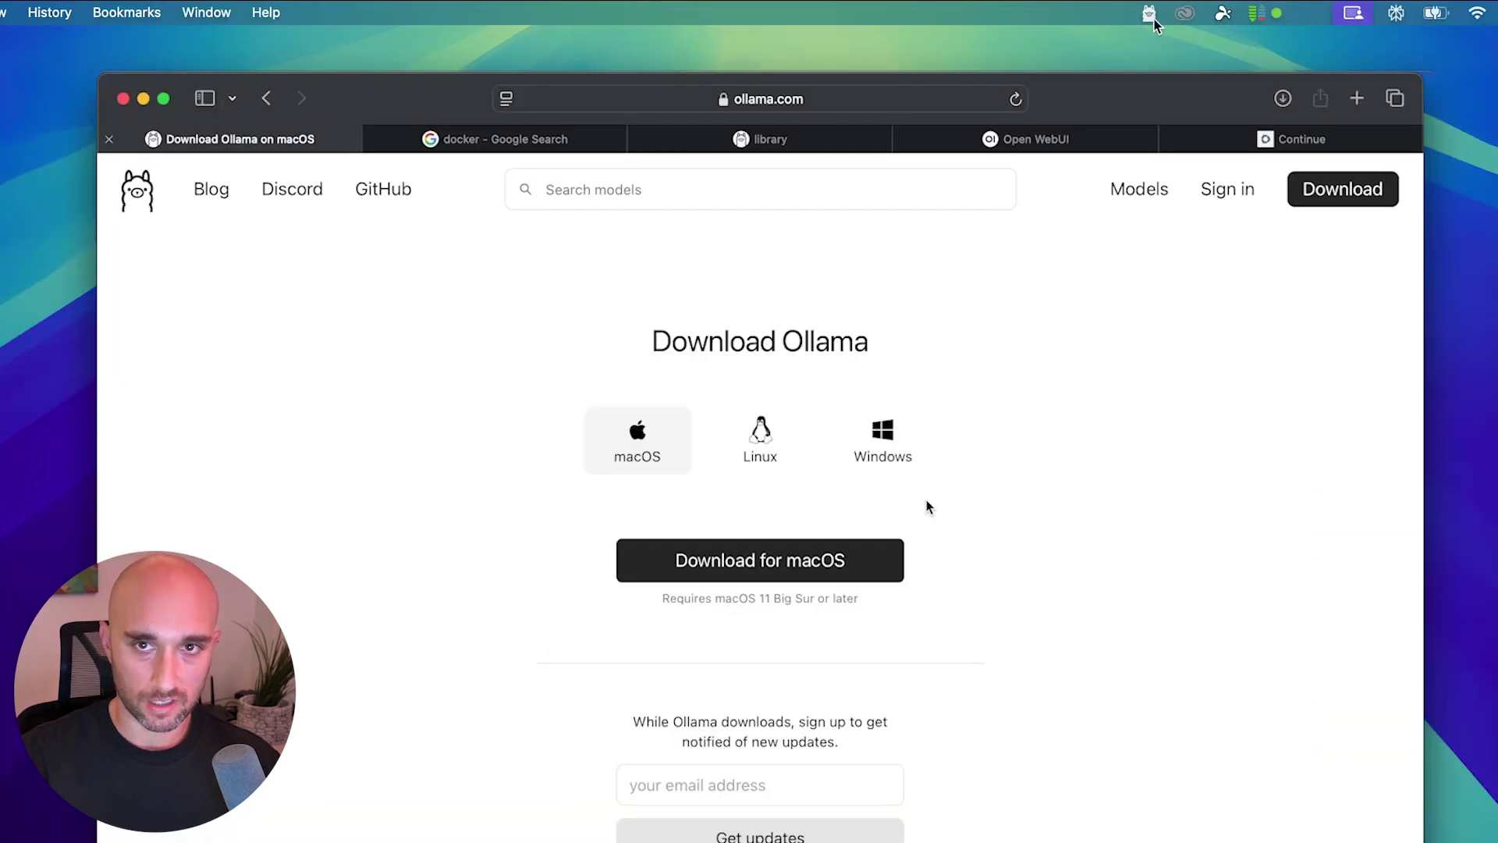
# Confirm Ollama is running, then open the llama3.2 page from the Models library.
pyautogui.click(1153, 20)
pyautogui.click(1153, 19)
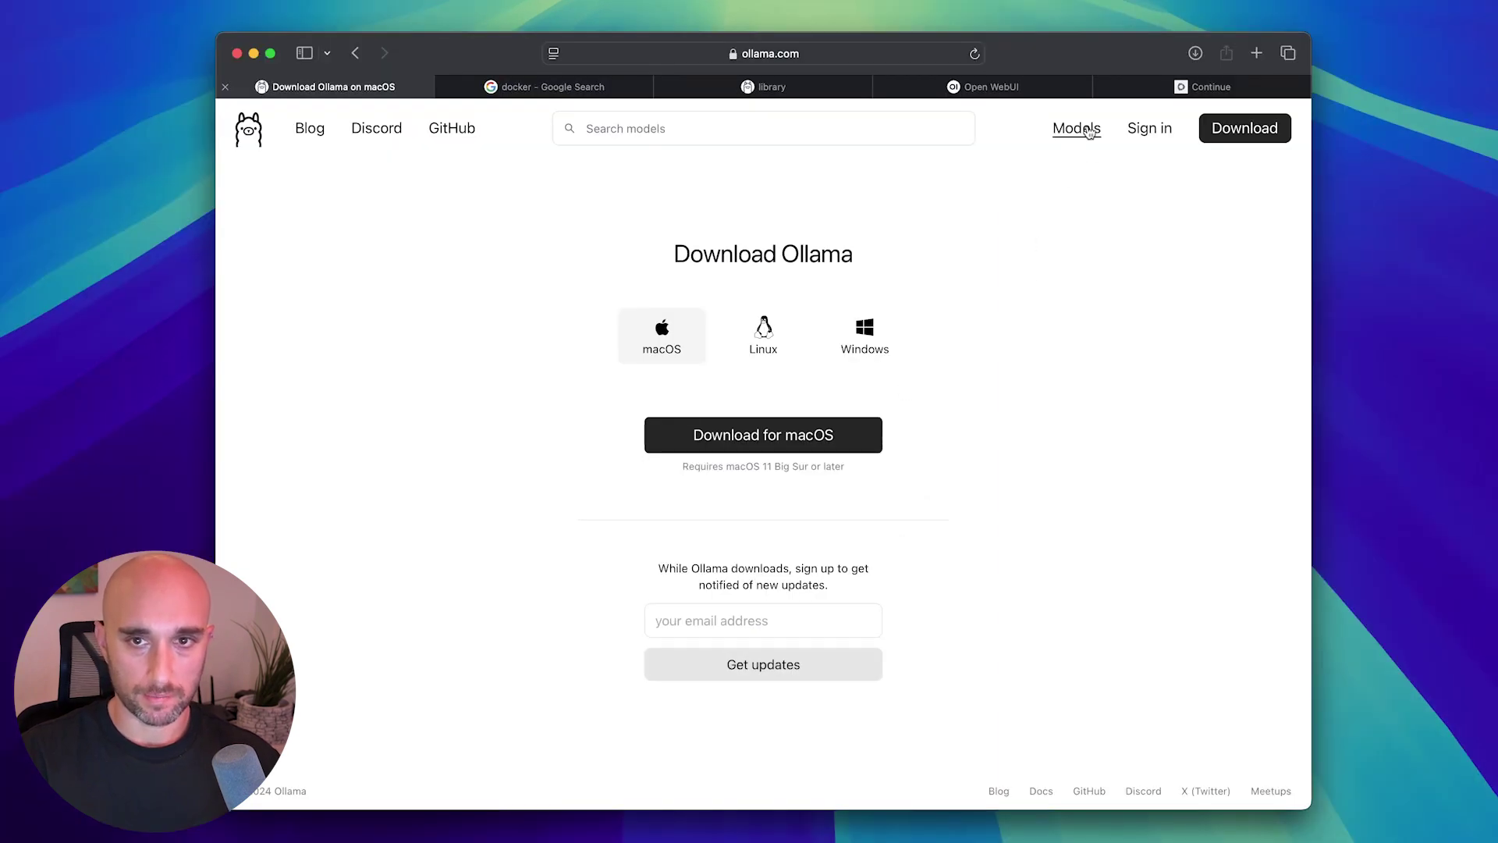
pyautogui.click(1089, 133)
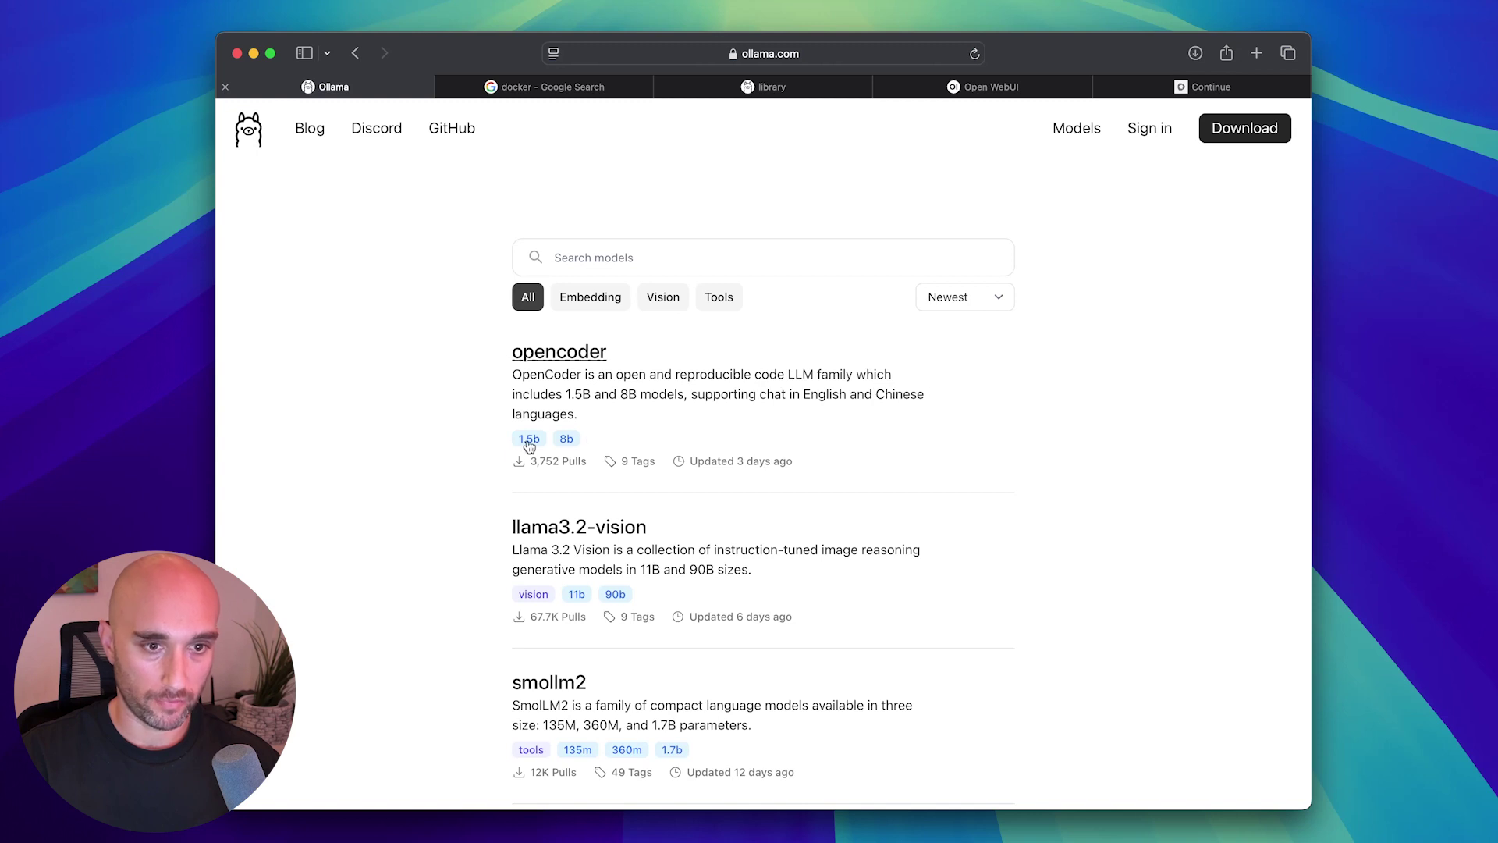
pyautogui.scroll(-1, 692, 606)
pyautogui.scroll(-1, 691, 606)
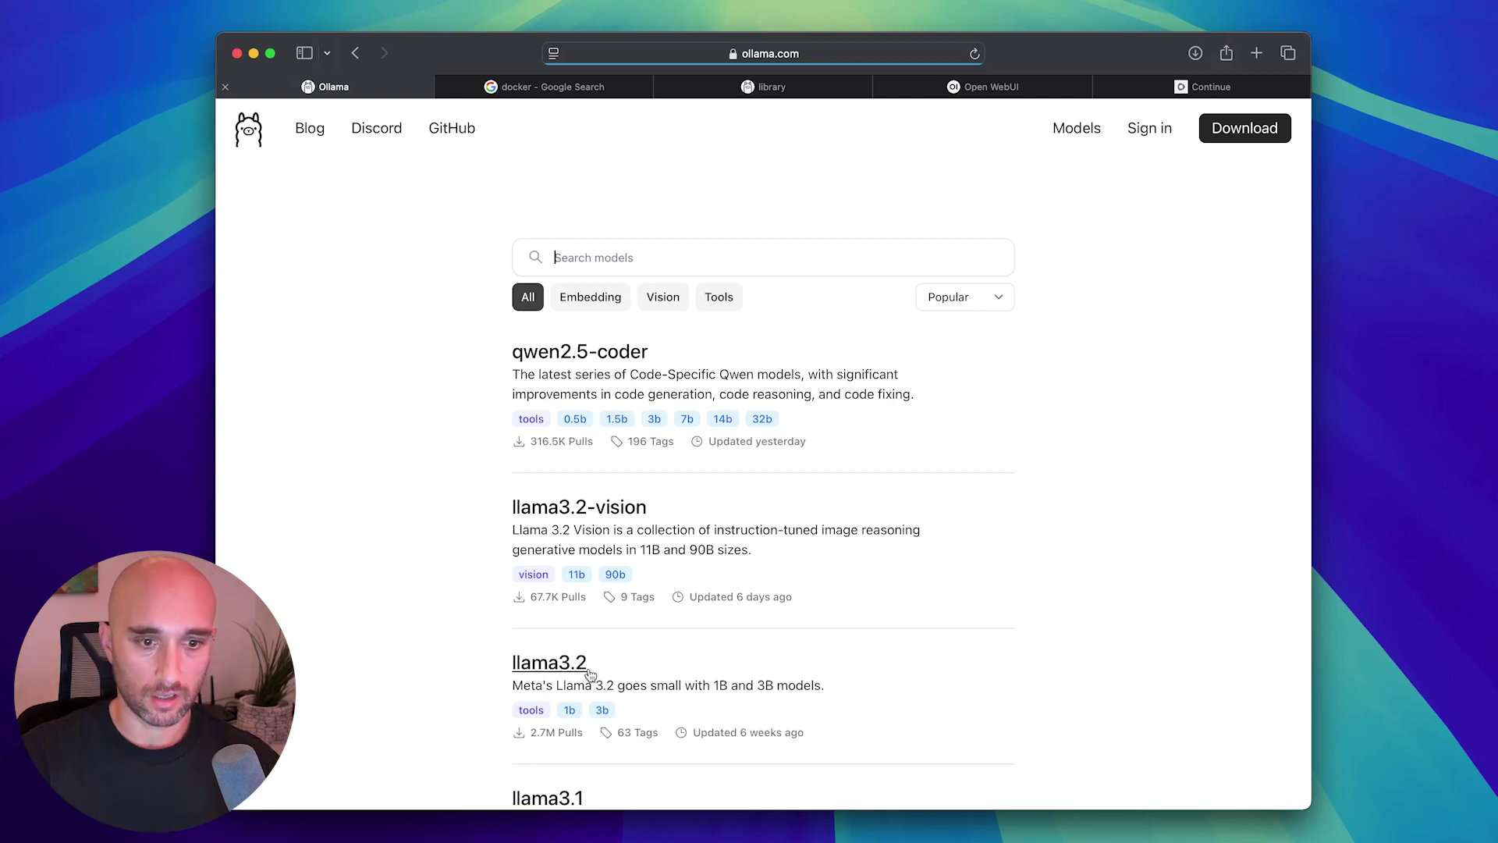
pyautogui.click(563, 664)
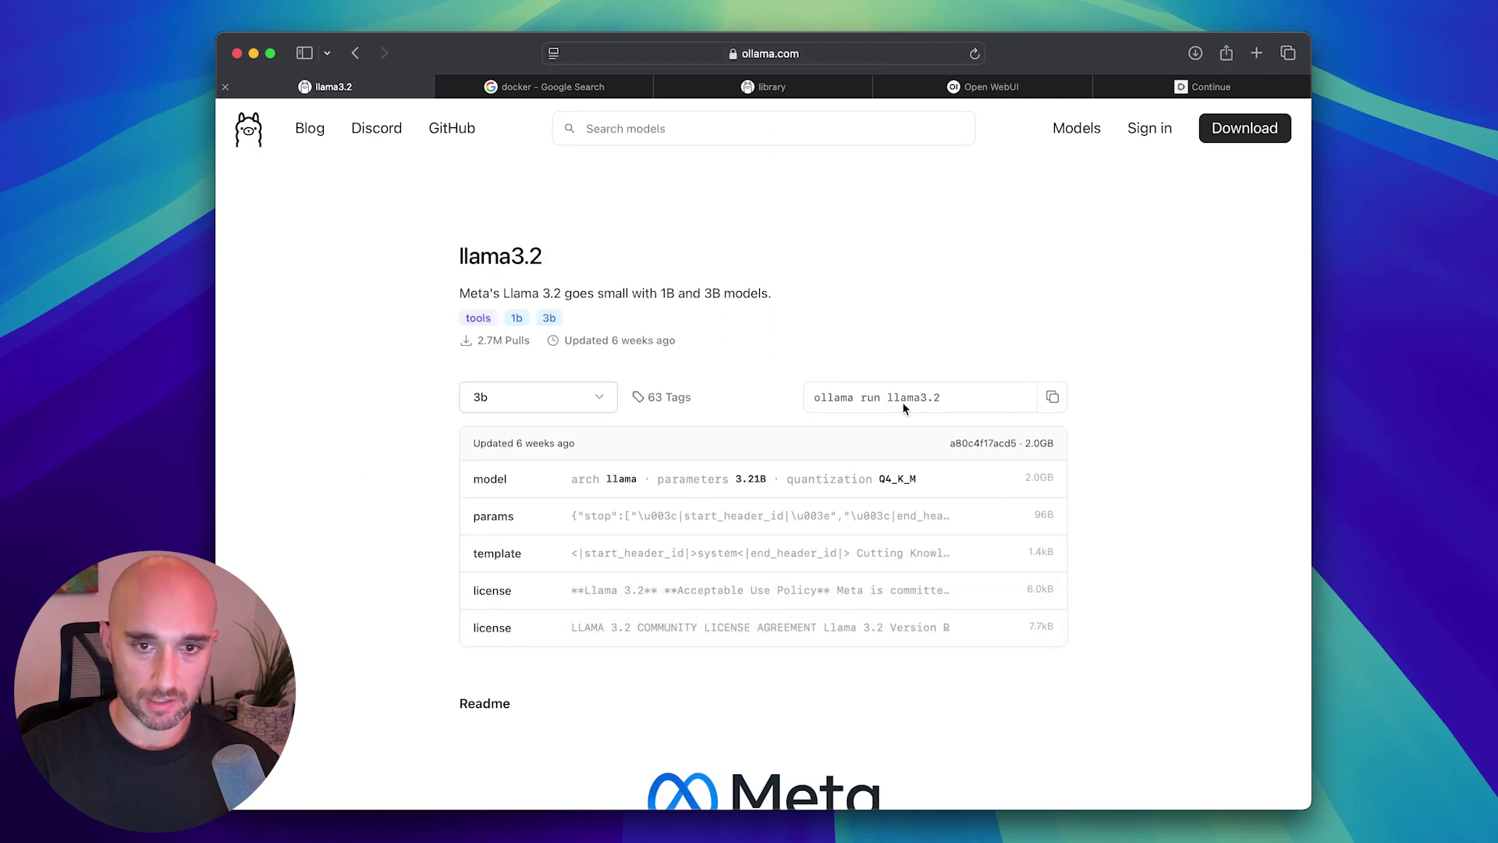
# Select the 3b size of llama3.2 in the size dropdown.
pyautogui.click(576, 396)
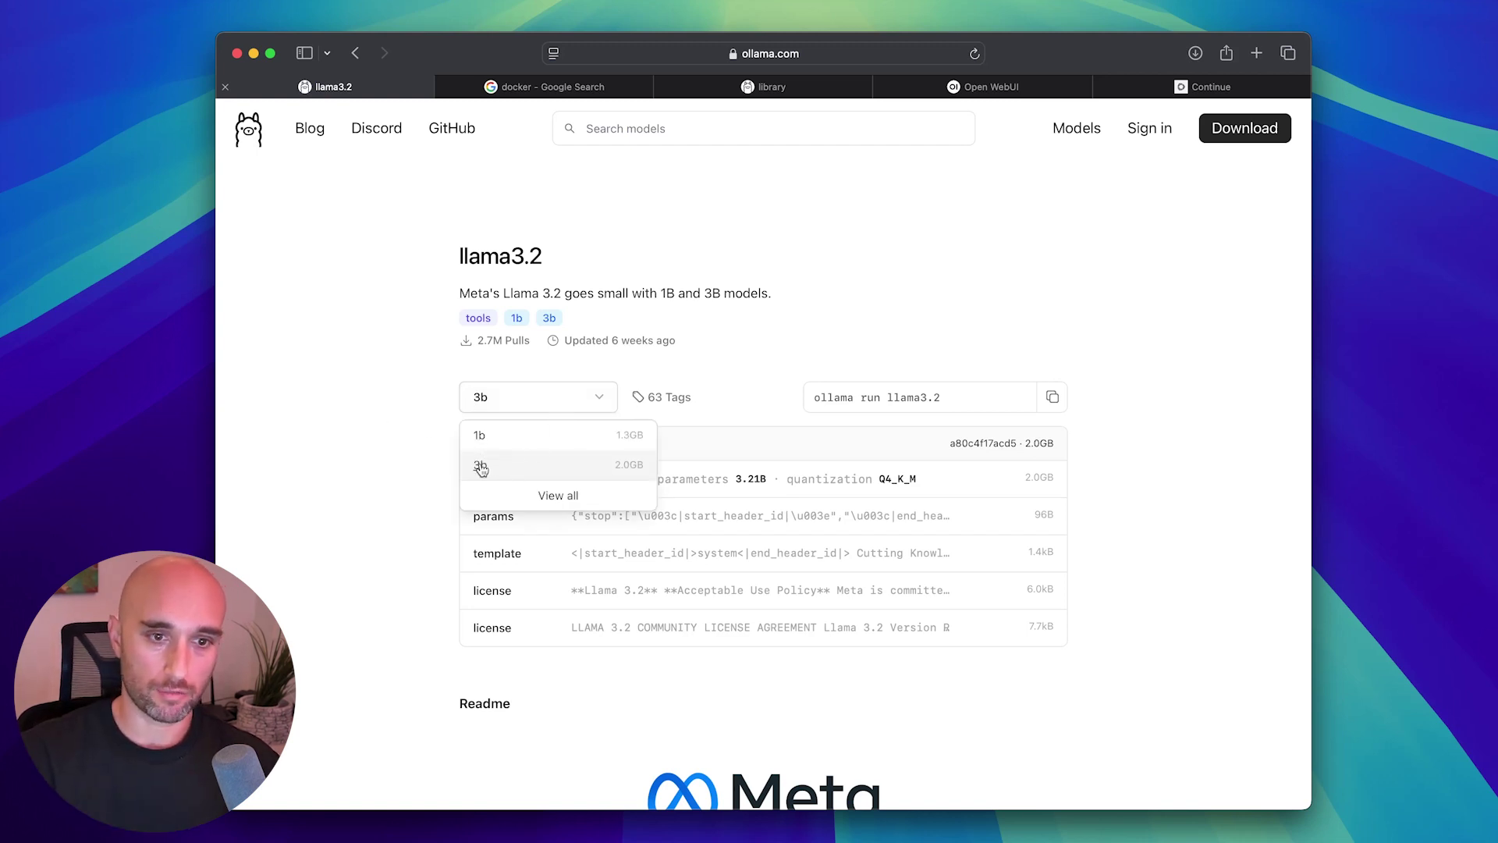
pyautogui.click(480, 437)
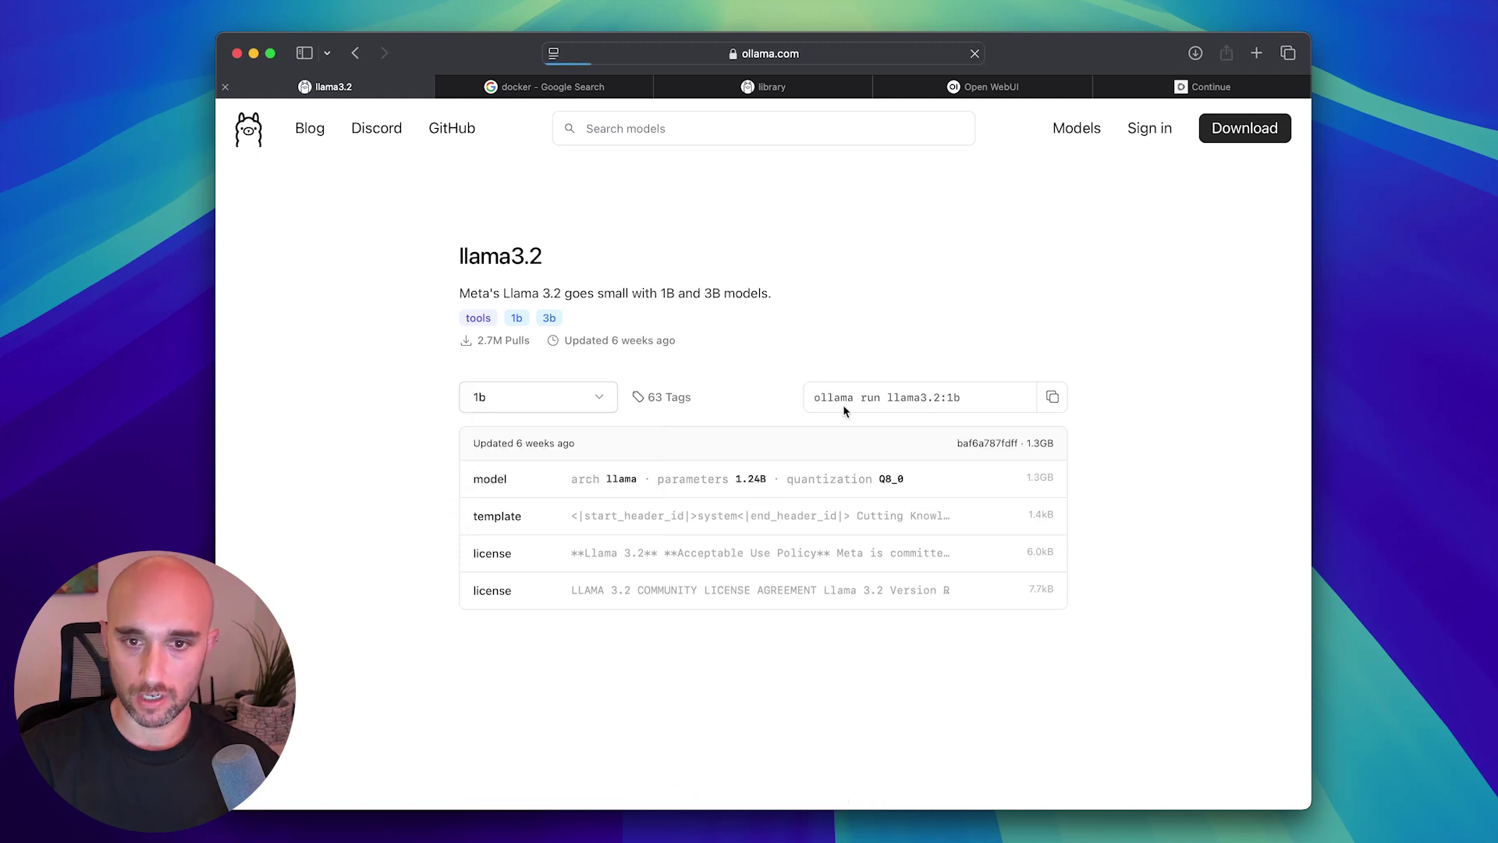
pyautogui.click(597, 399)
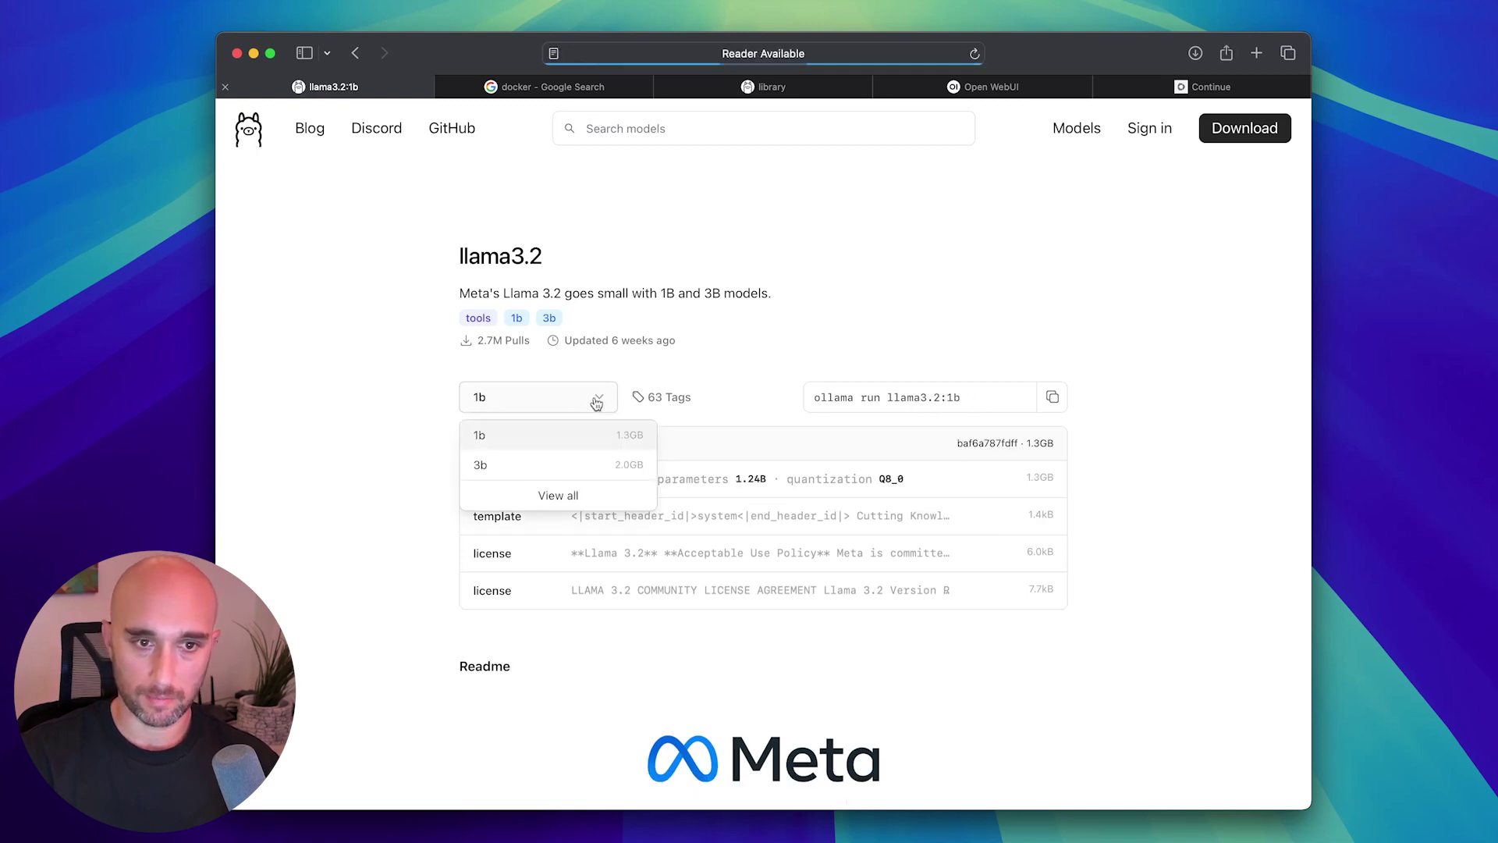
pyautogui.click(537, 466)
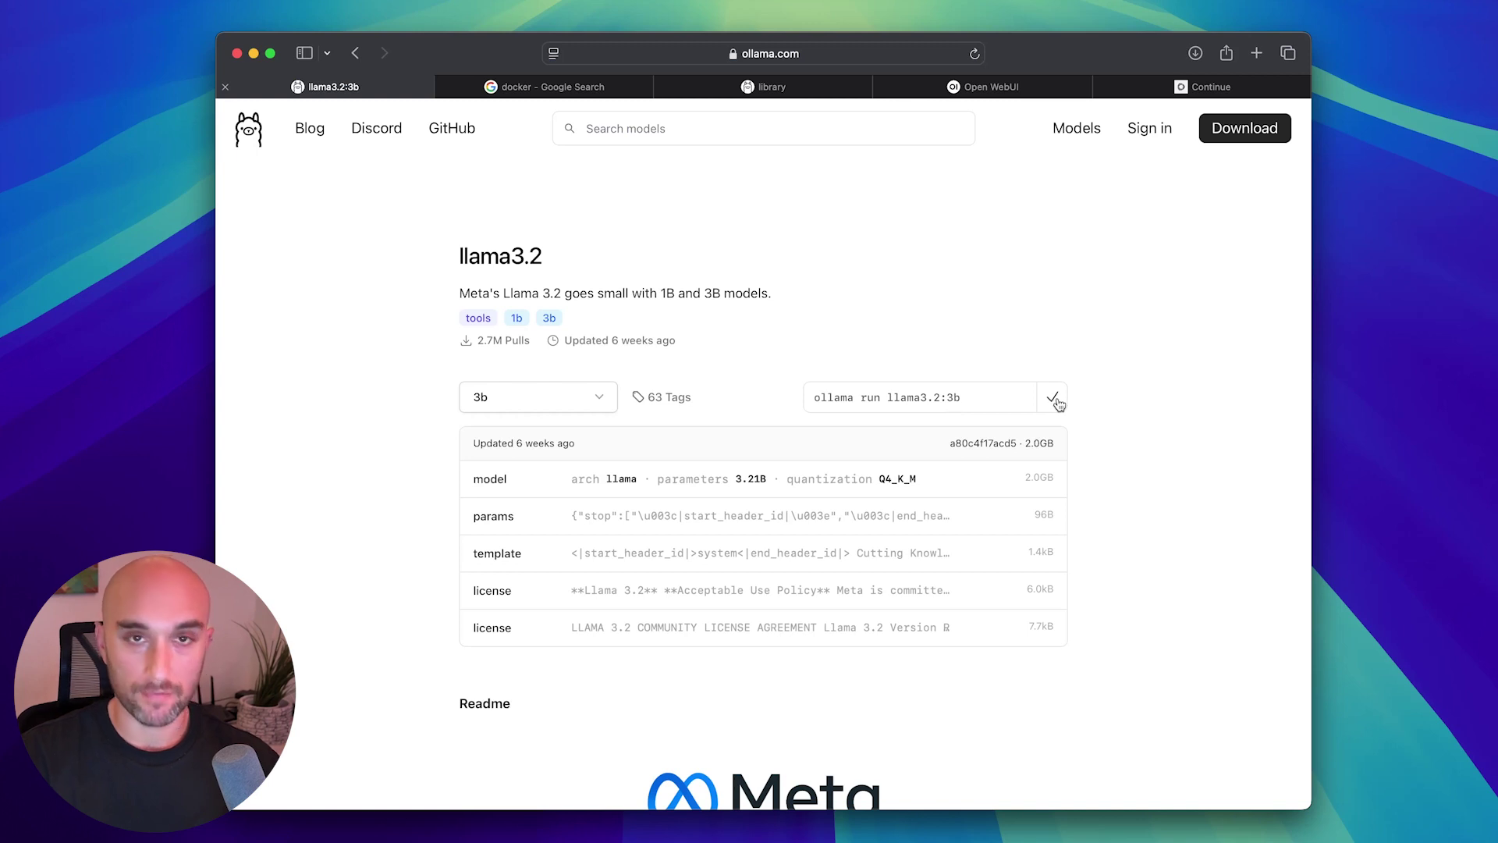
# Open Terminal and run 'ollama run llama3.2:3b' to download and start the model.
pyautogui.press('super+space')
pyautogui.write('term')
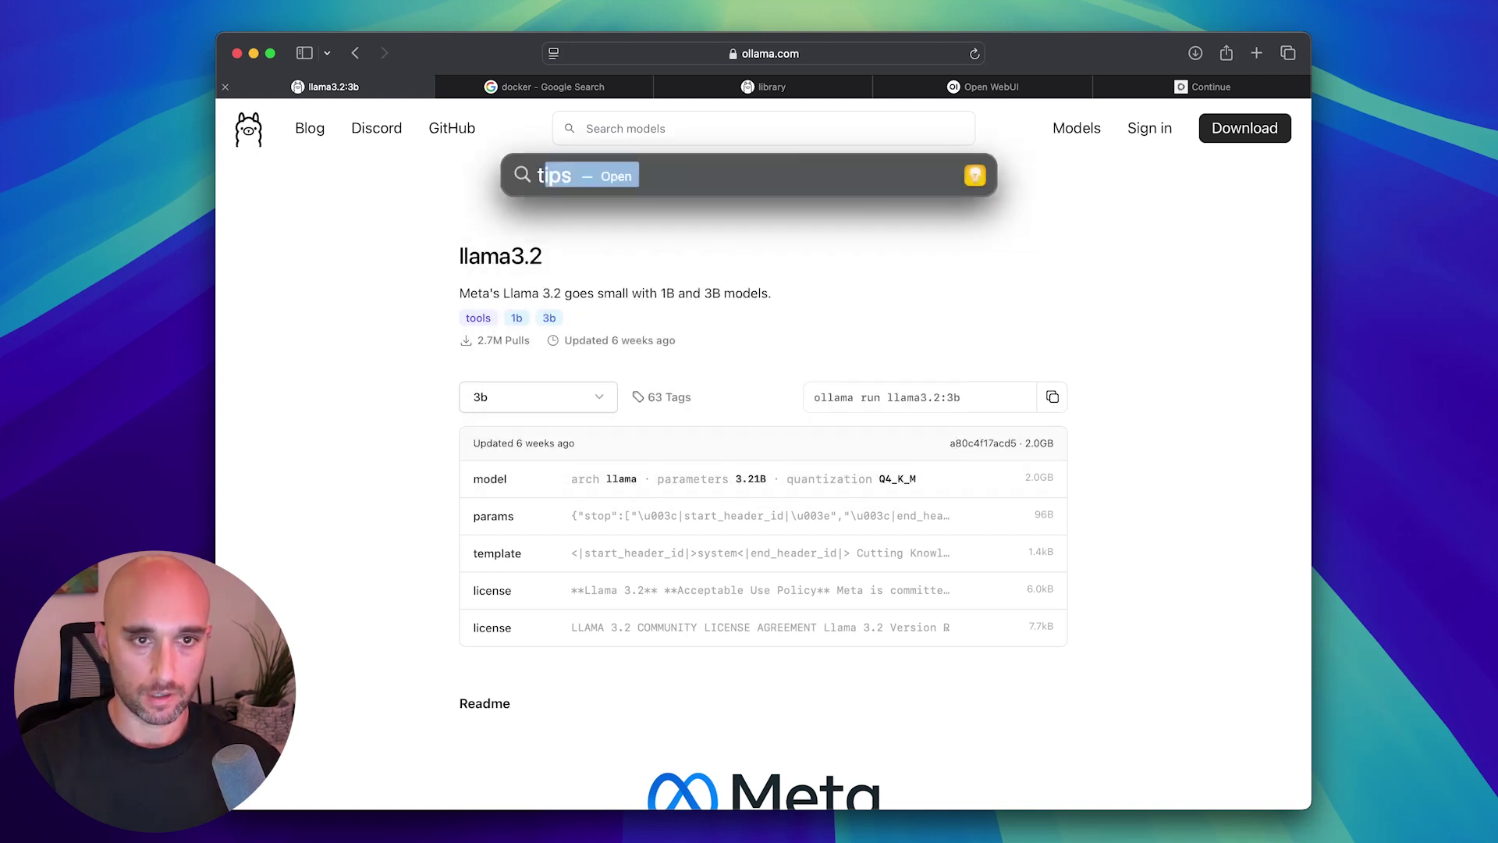
pyautogui.press('Return')
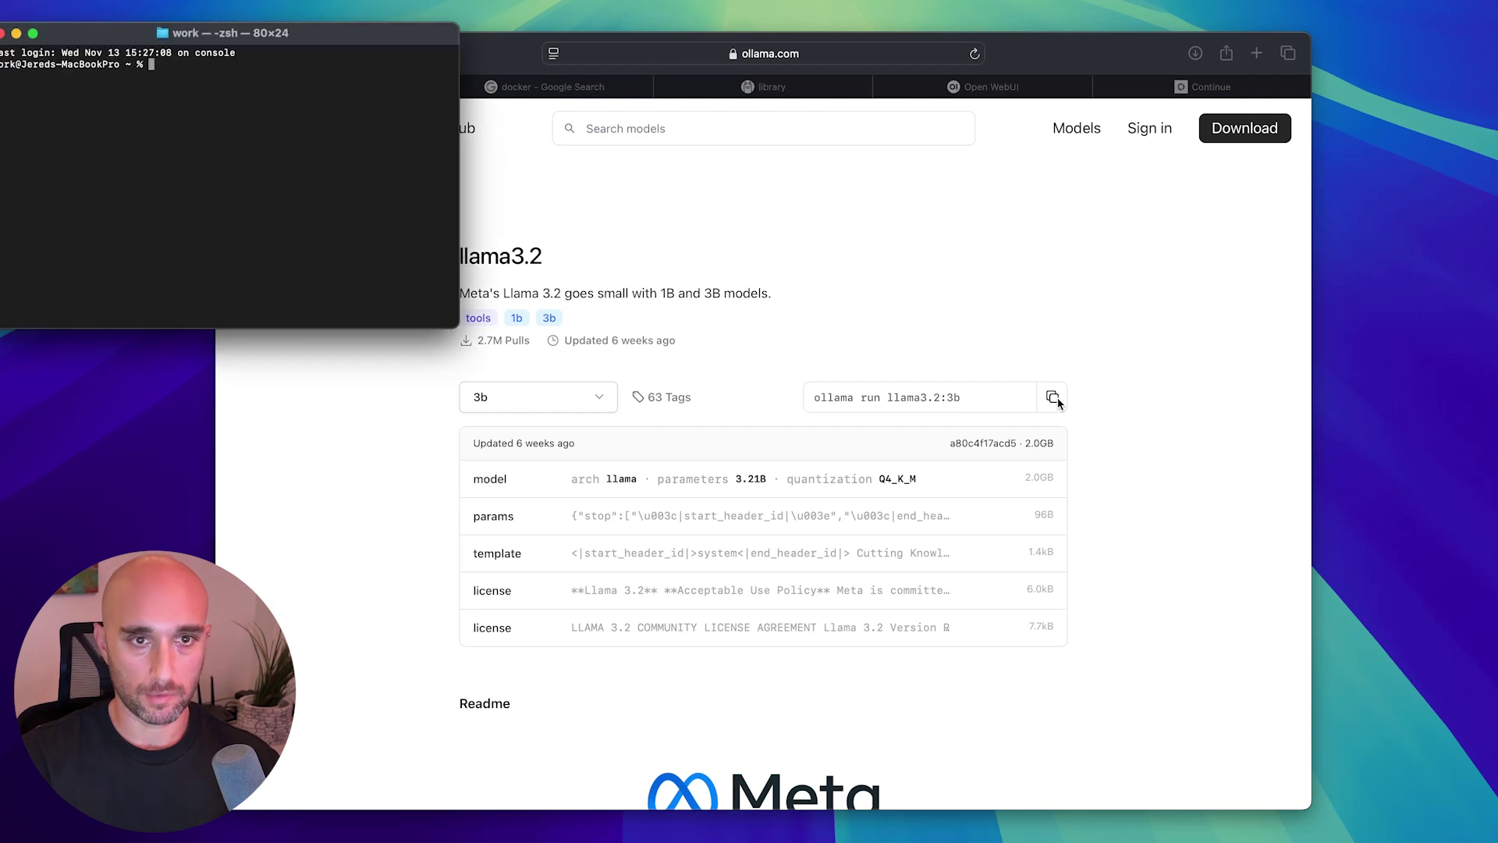
pyautogui.moveTo(349, 35); pyautogui.dragTo(646, 224)
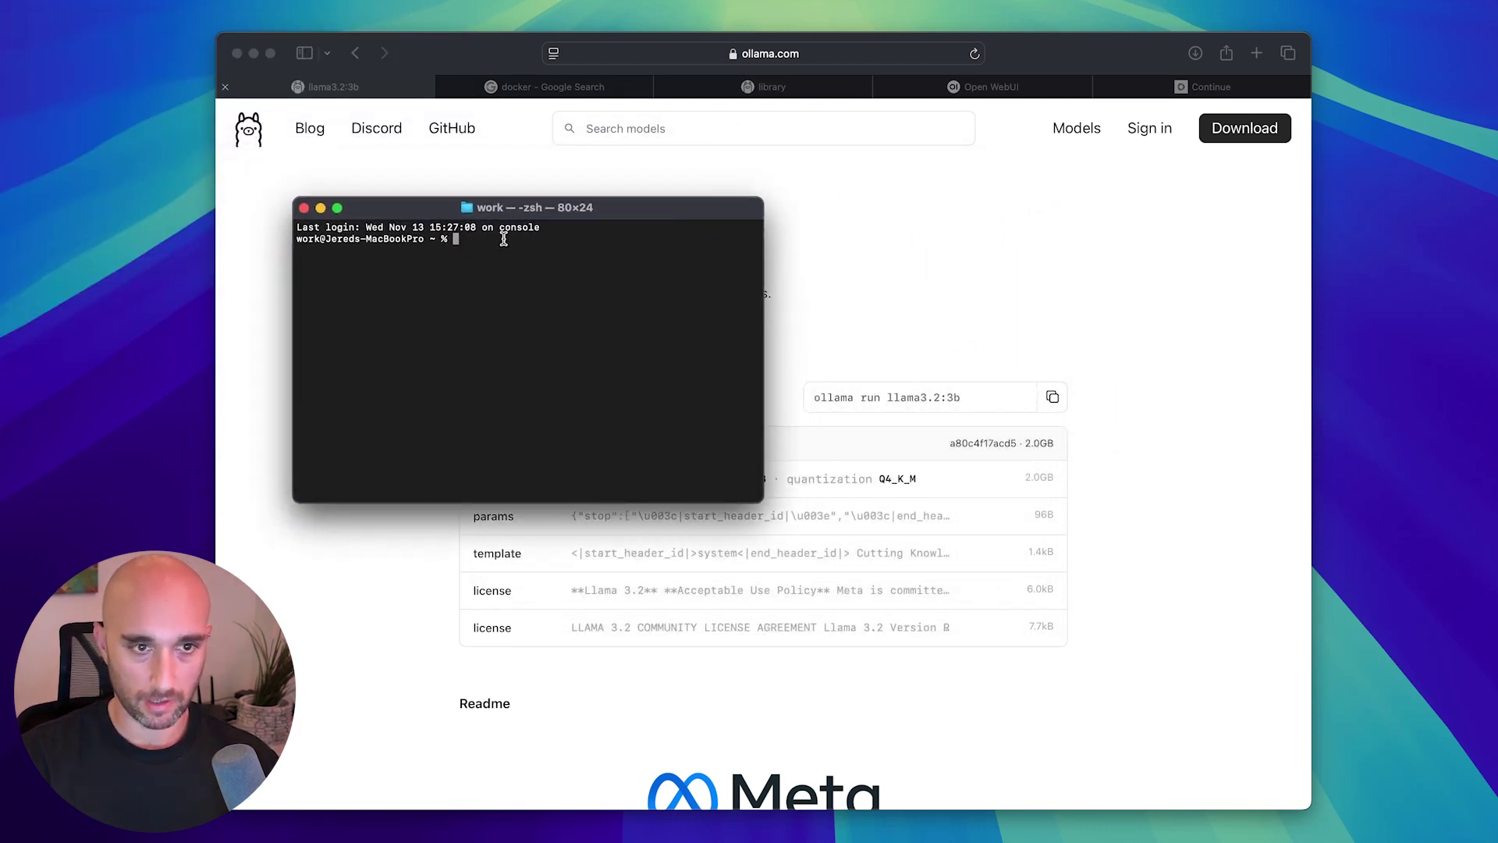
pyautogui.press('super+v')
pyautogui.press('Return')
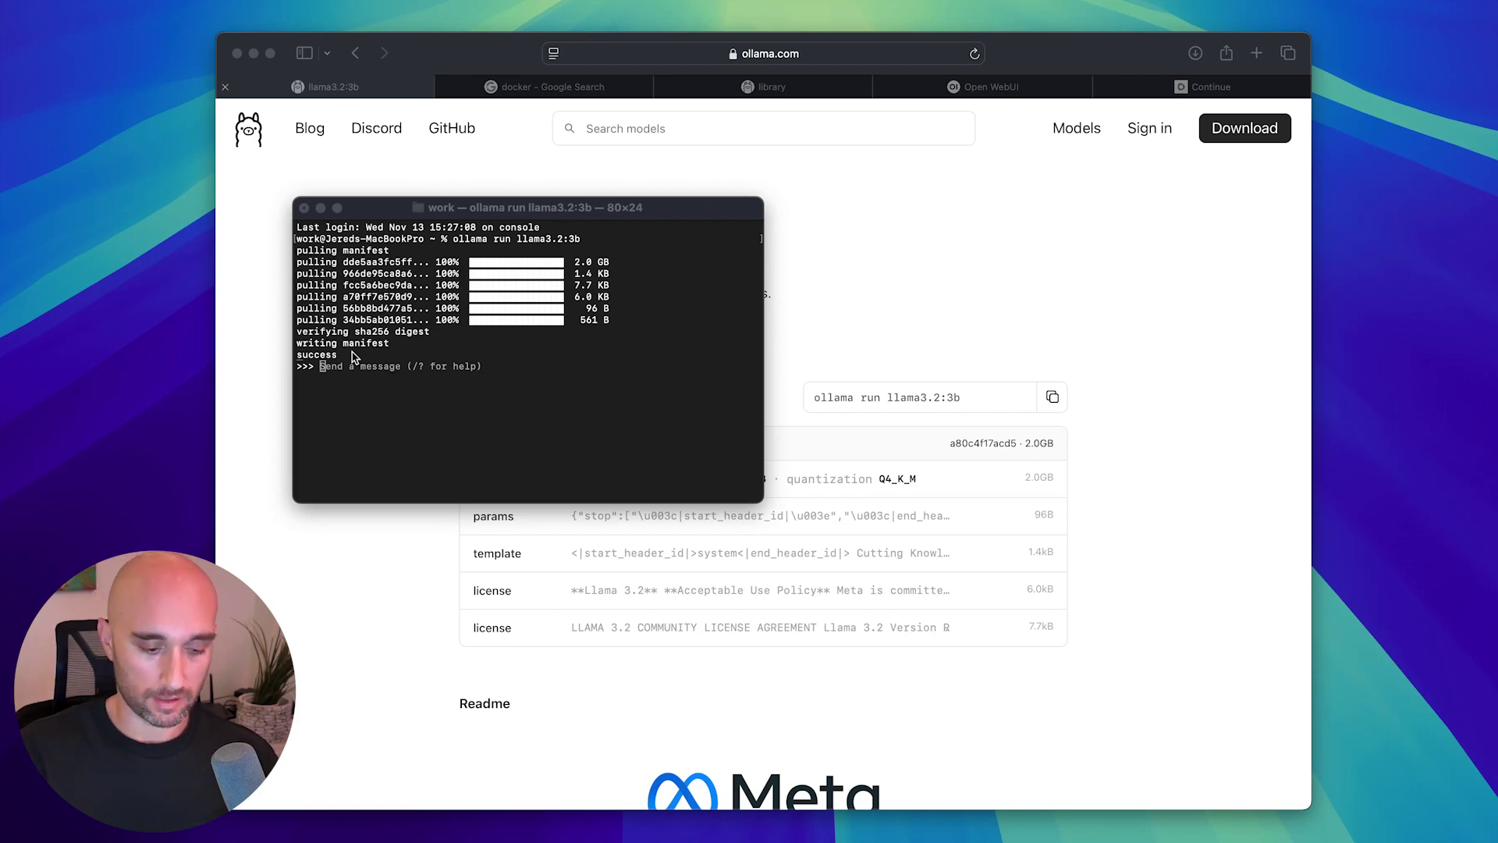
# Ask the model 'whats the capital of france?'.
pyautogui.click(352, 357)
pyautogui.write('whats the capital of france?')
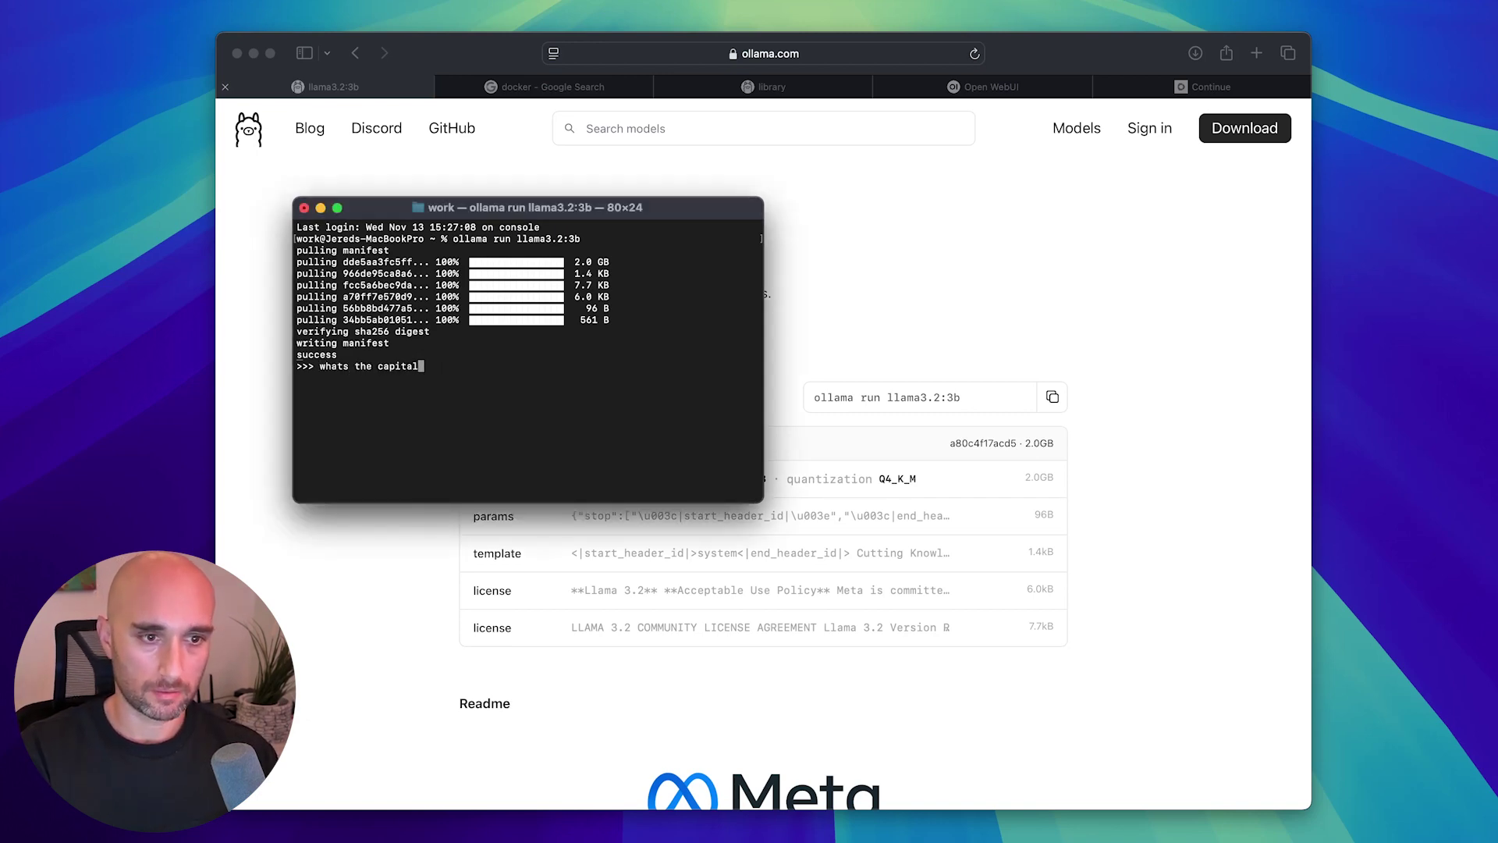
pyautogui.press('Return')
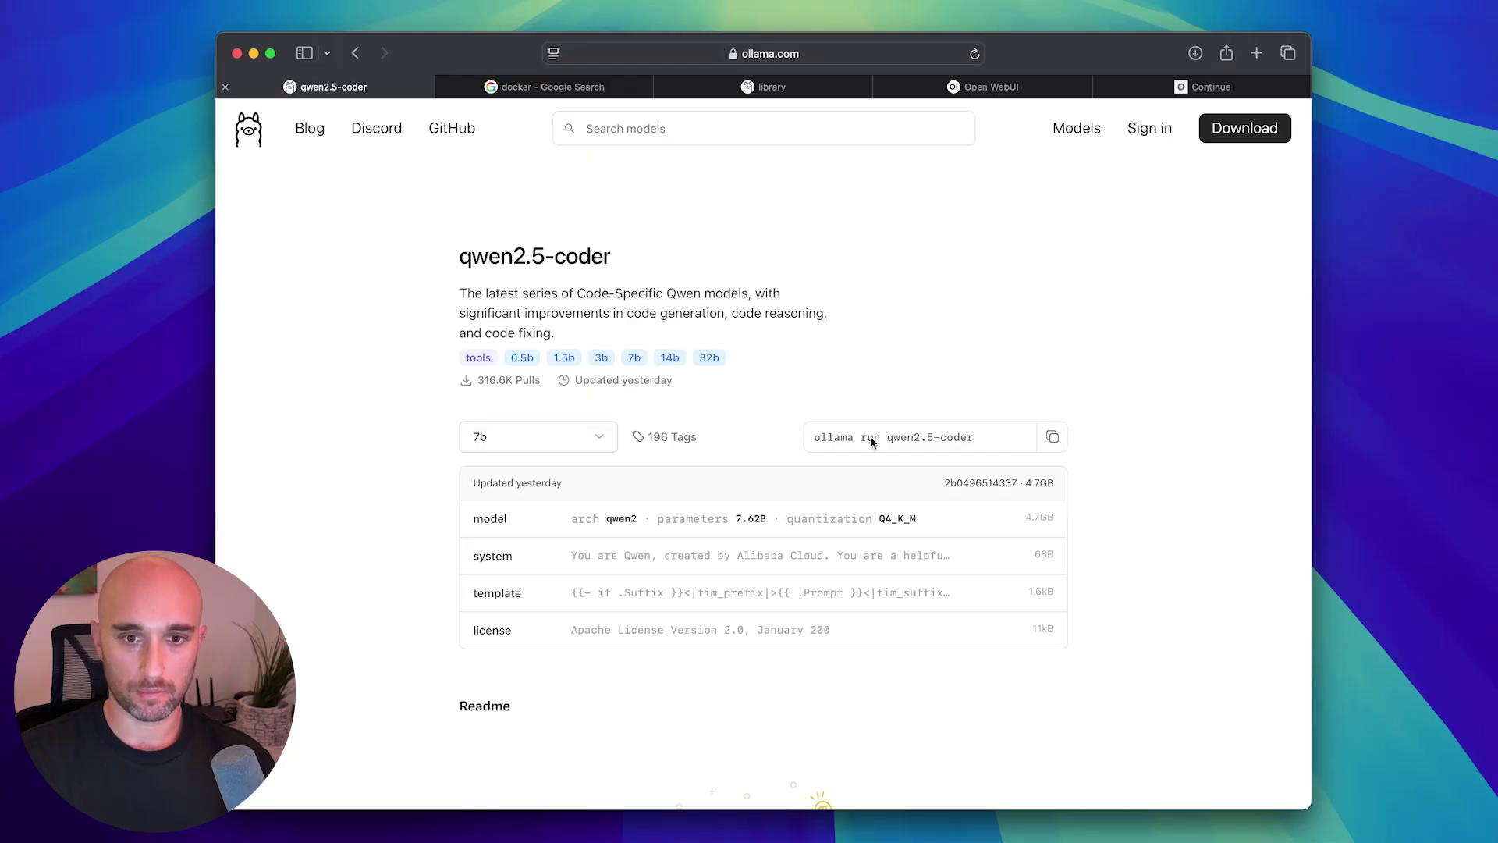
# Quit the llama3.2 chat with /bye and paste the qwen2.5-coder run command at the prompt.
pyautogui.press('super+Tab')
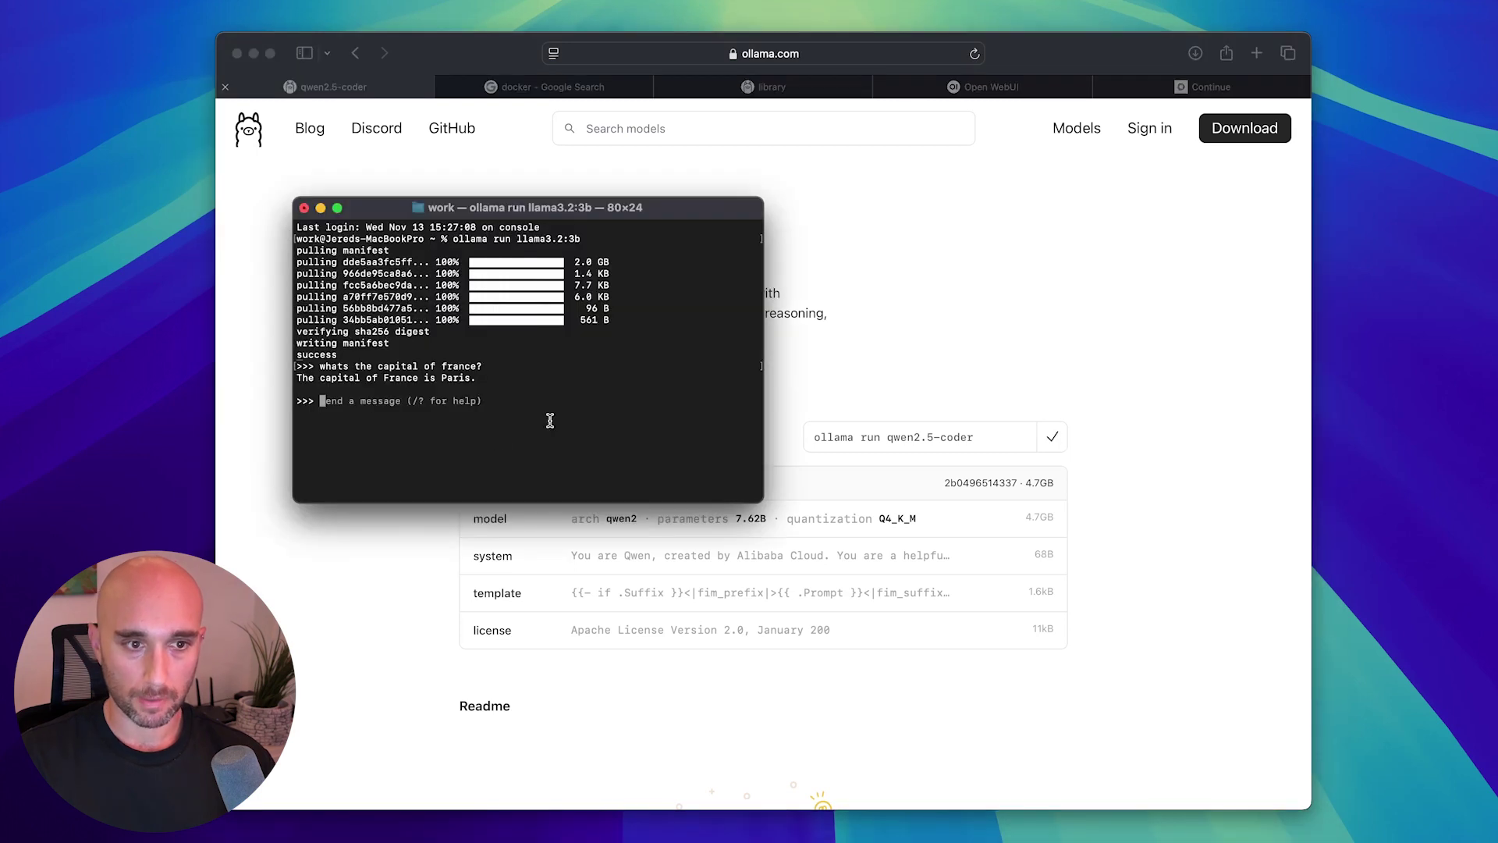
pyautogui.write('/')
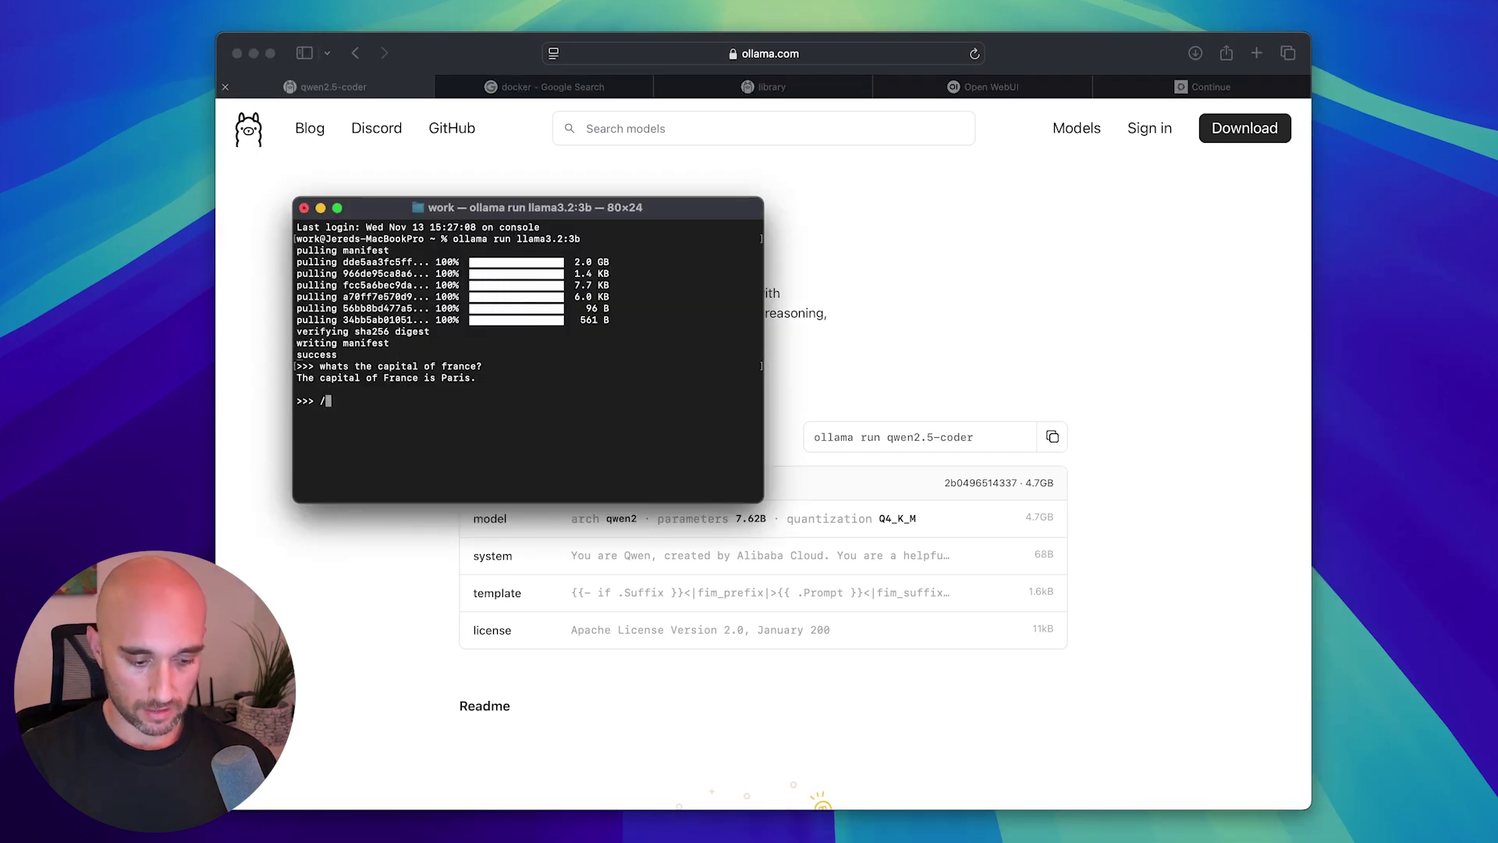
pyautogui.write('bye')
pyautogui.press('Return')
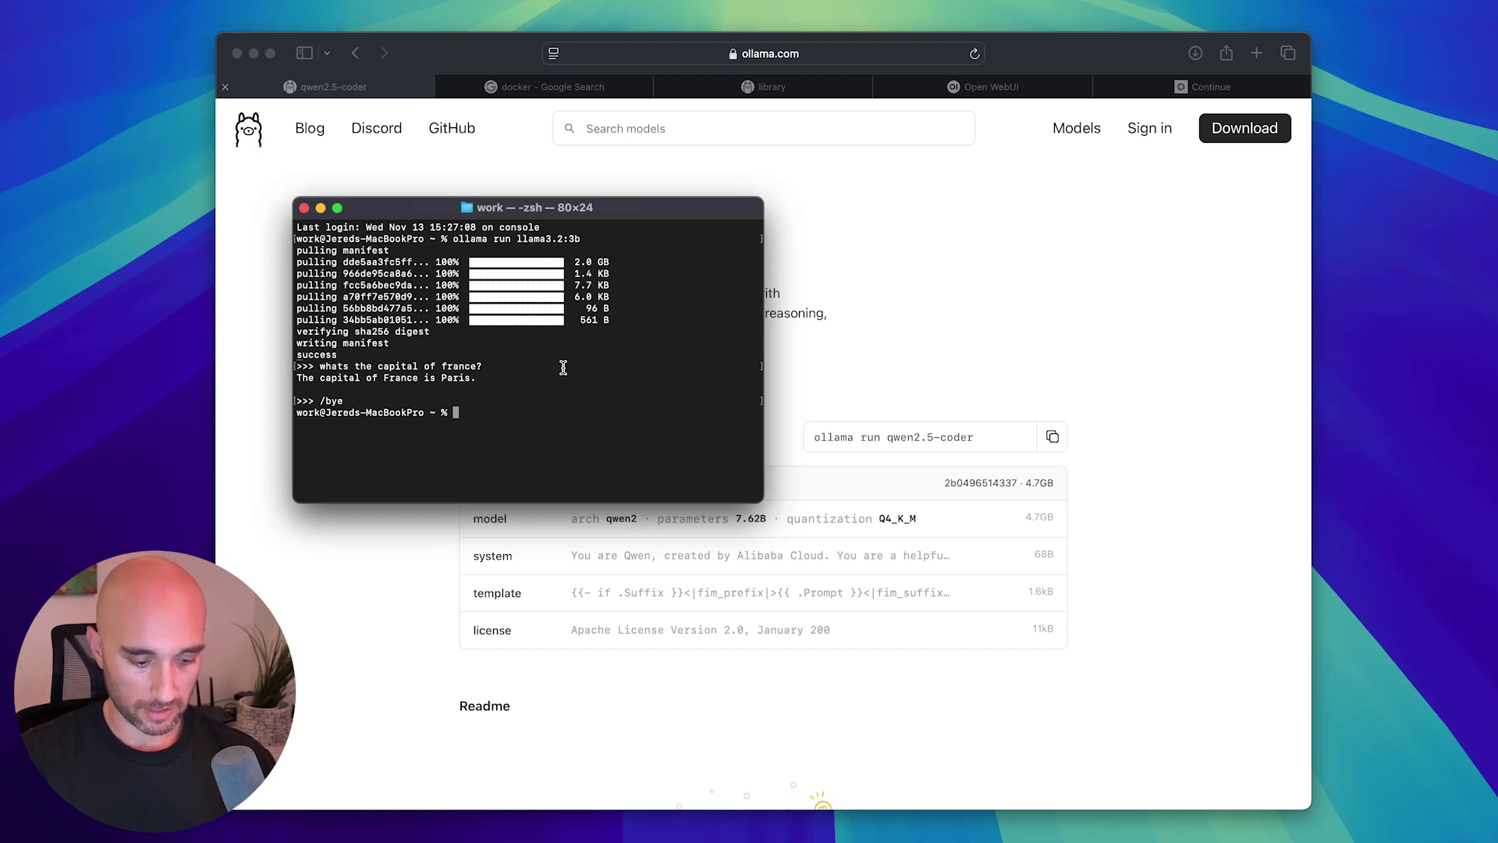
pyautogui.write('ollama run qwen2.5-coder')
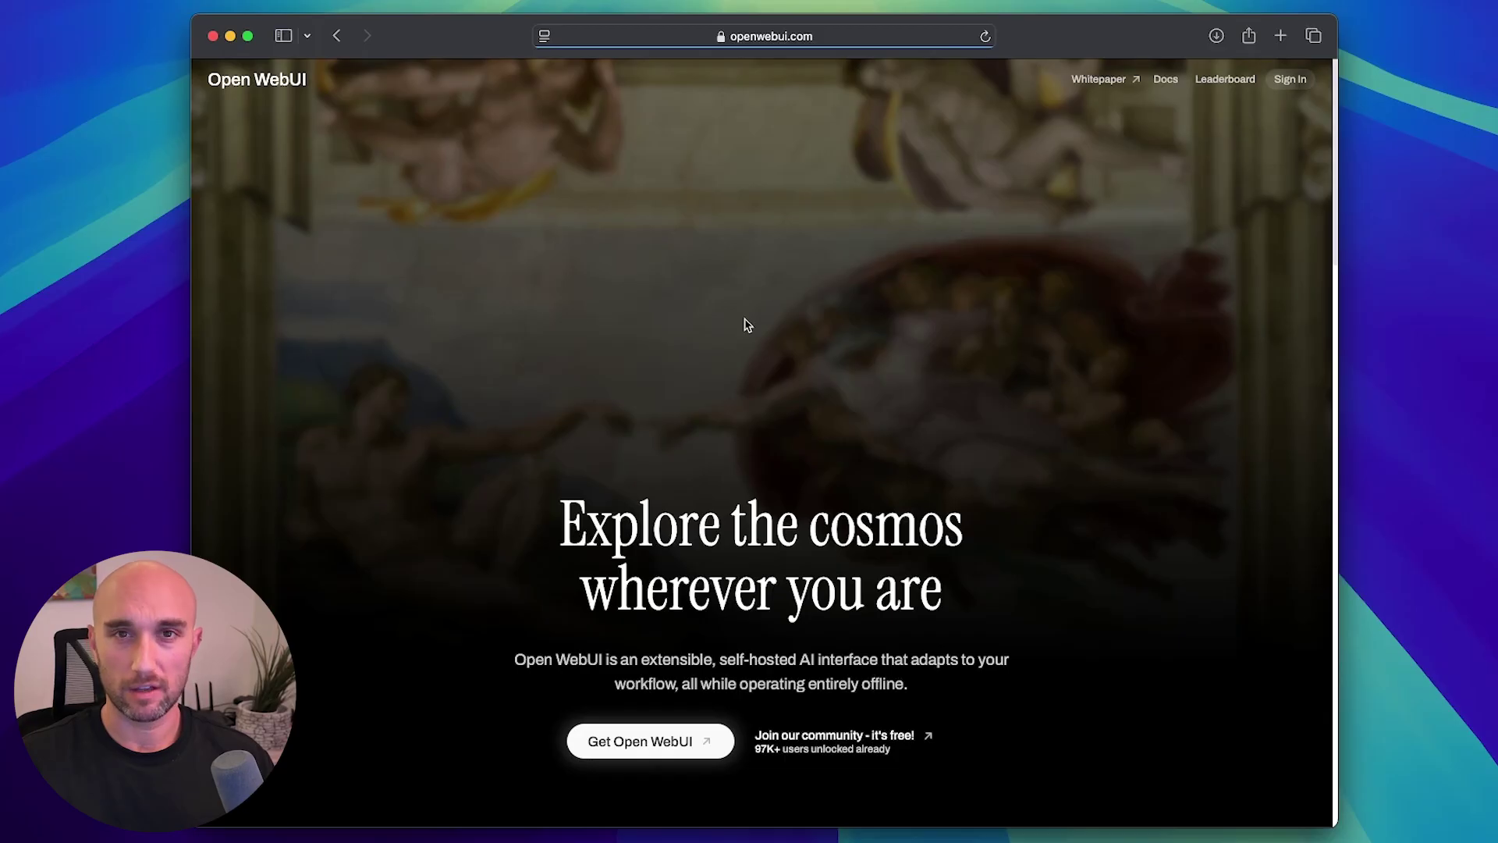
# Open the Open WebUI documentation and scroll to the Quick Start with Docker section.
pyautogui.scroll(-10, 745, 325)
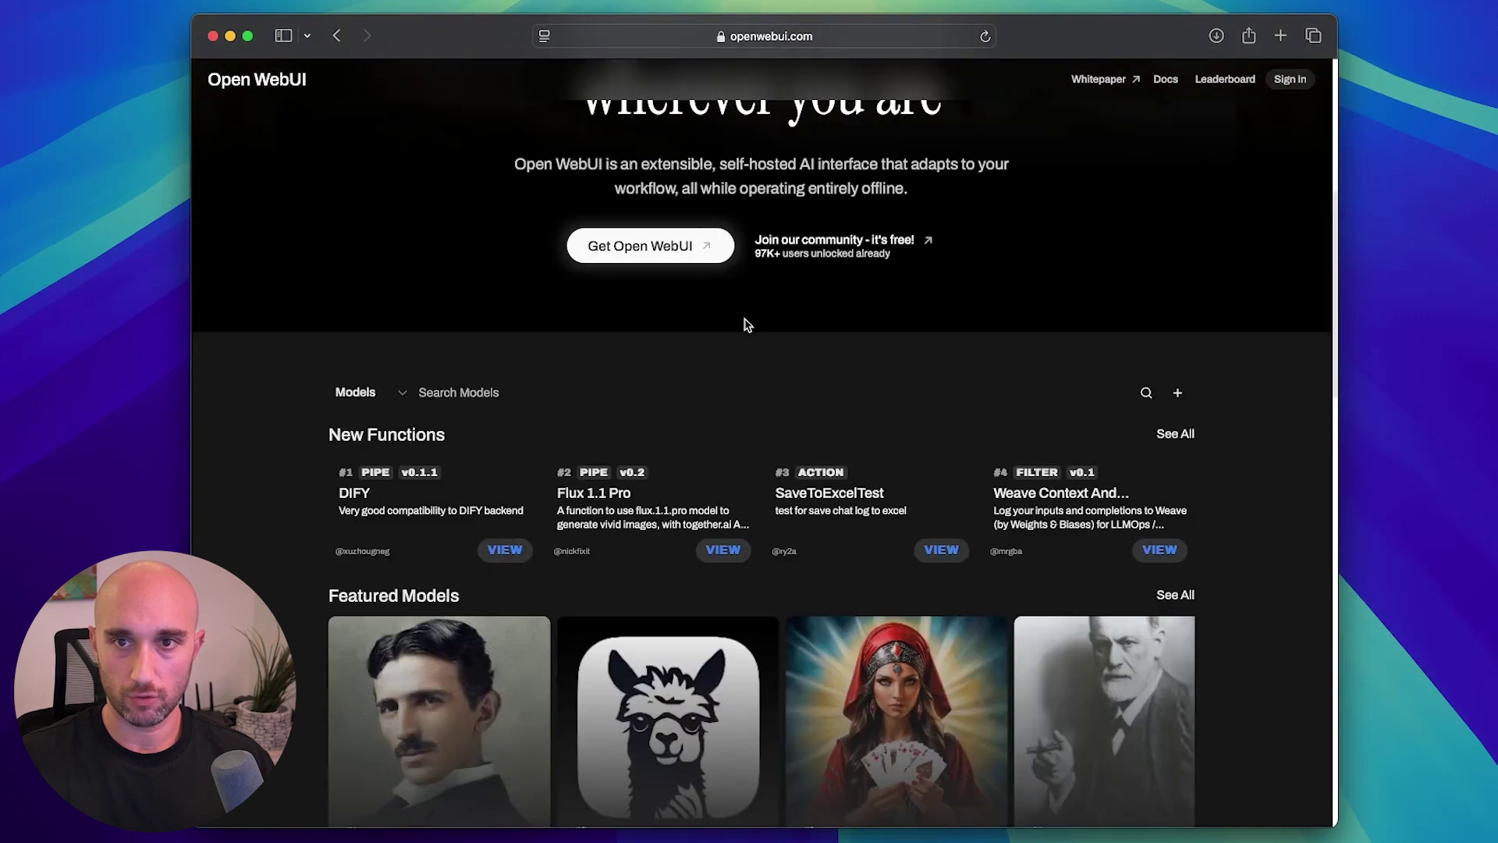
pyautogui.scroll(10, 745, 325)
pyautogui.click(1165, 79)
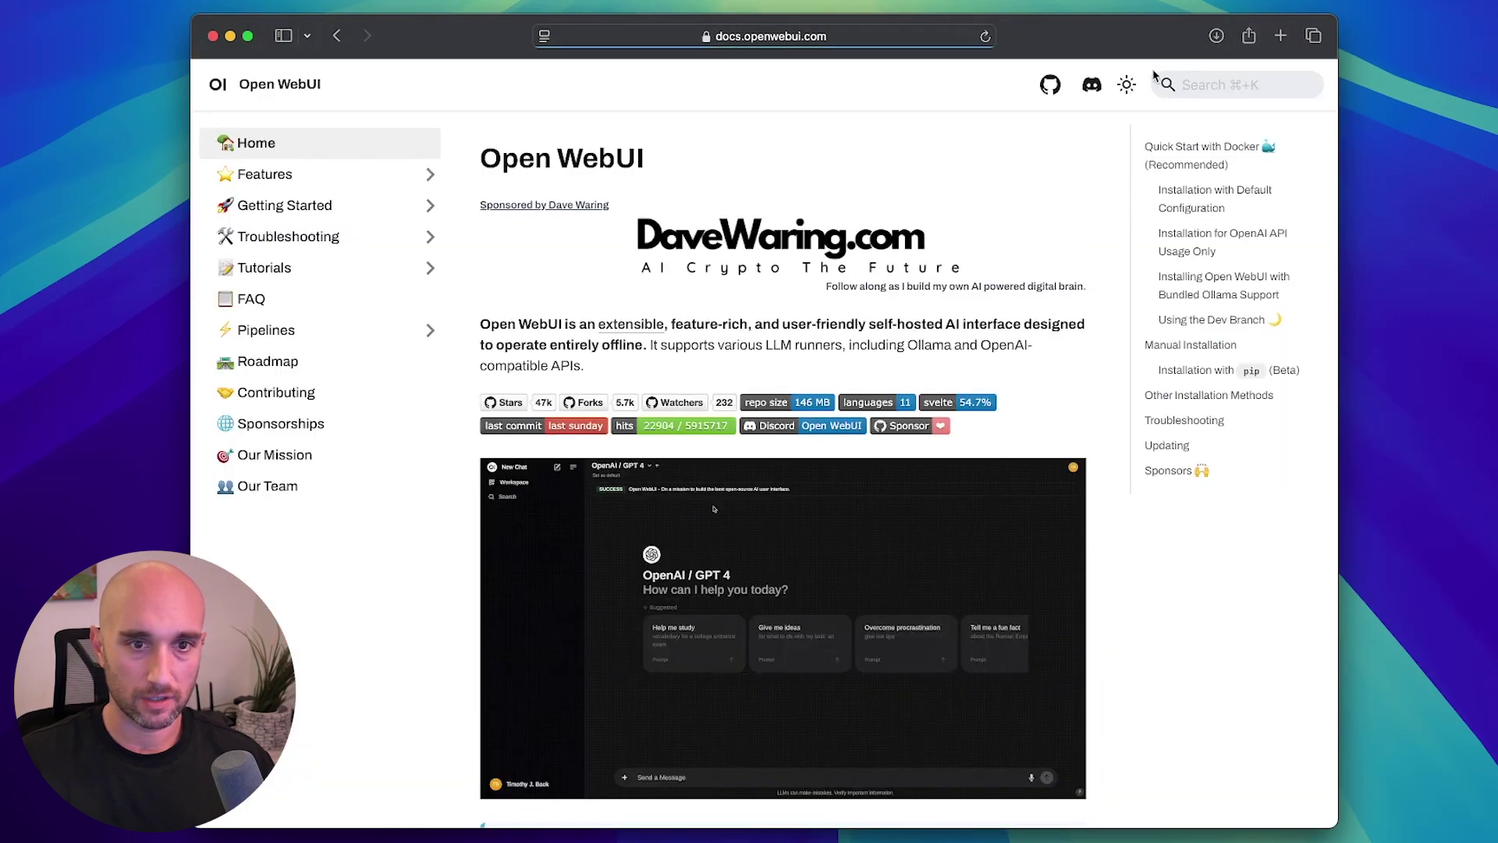
pyautogui.scroll(-3, 987, 267)
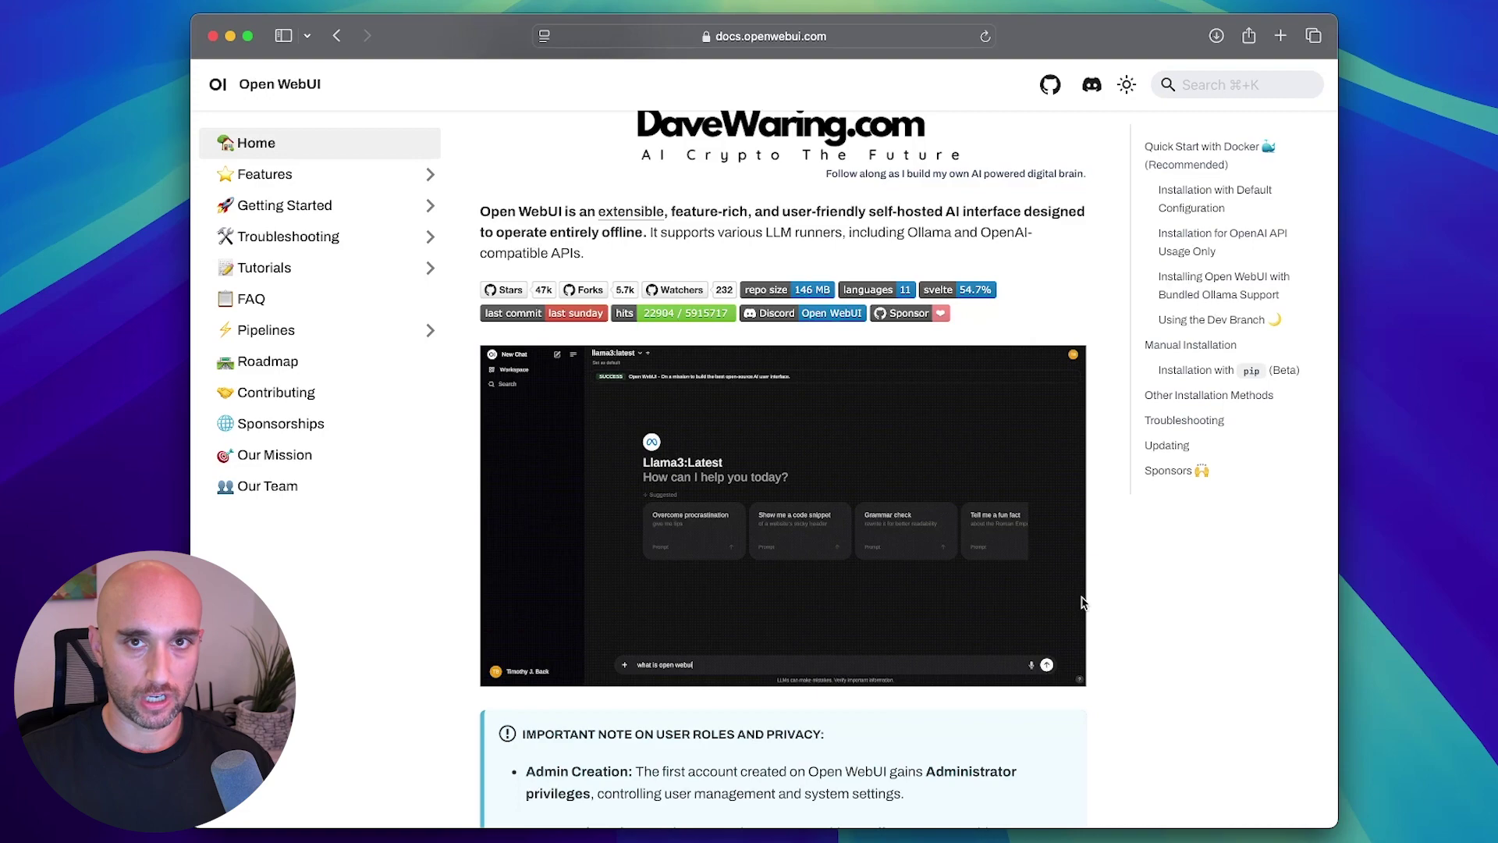
pyautogui.scroll(-5, 1069, 596)
pyautogui.scroll(-5, 1082, 603)
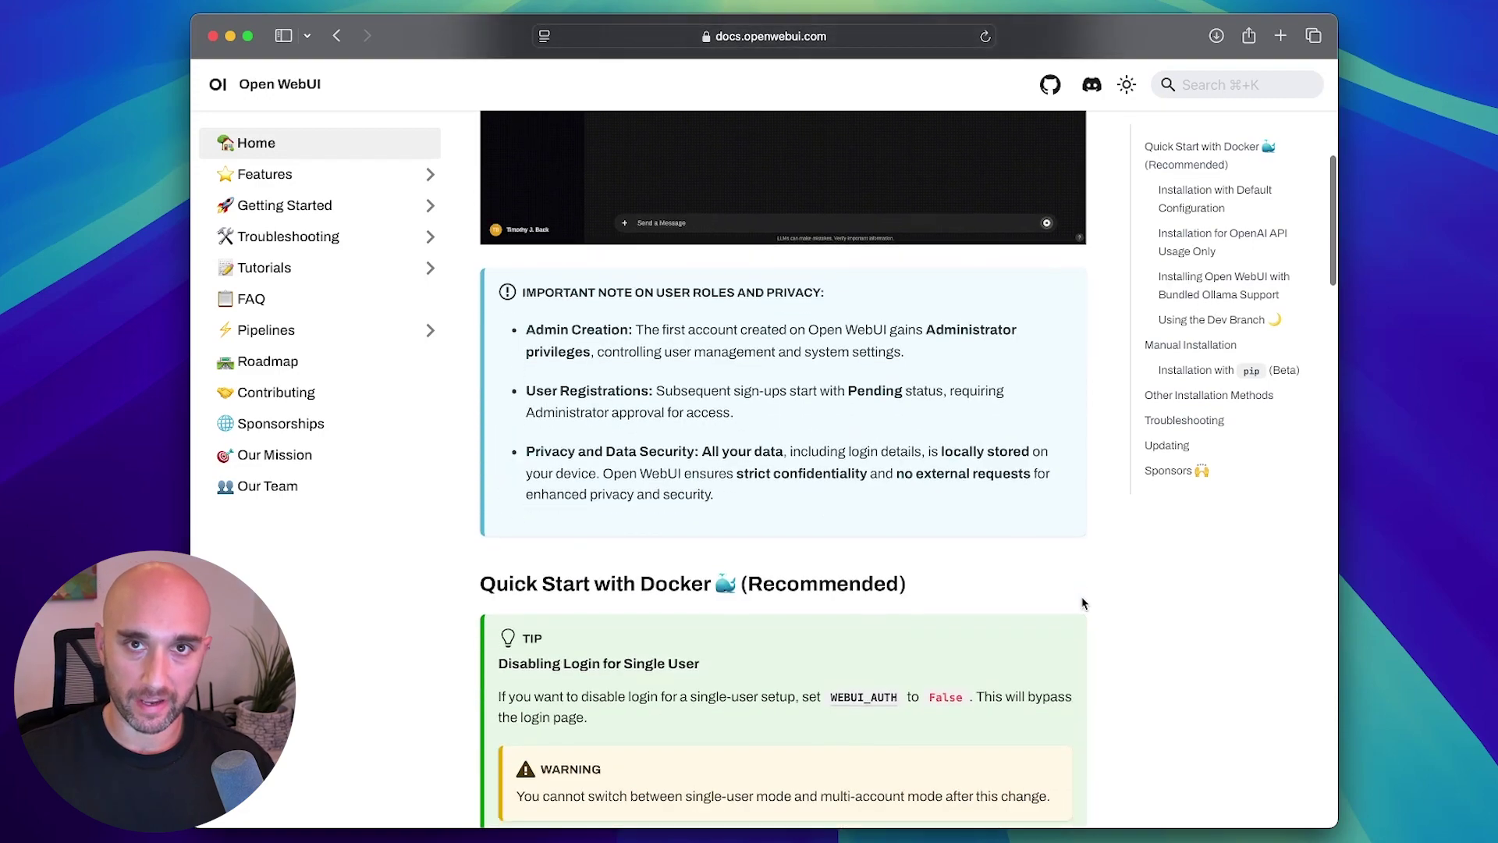
pyautogui.scroll(-5, 1081, 604)
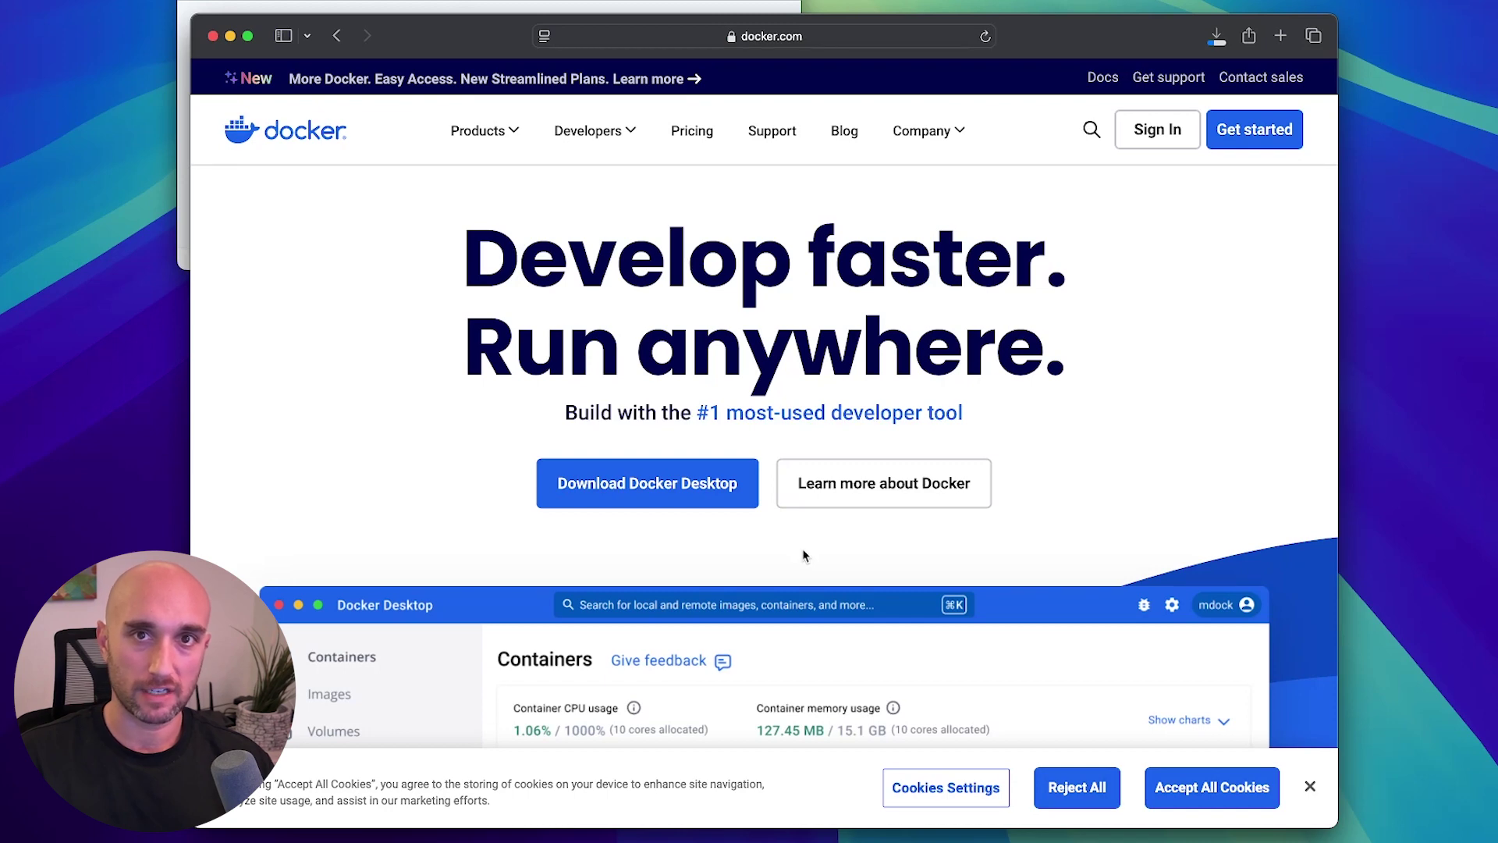
# Download Docker Desktop for Apple Silicon, open it, and skip signing in.
pyautogui.press('super+Tab')
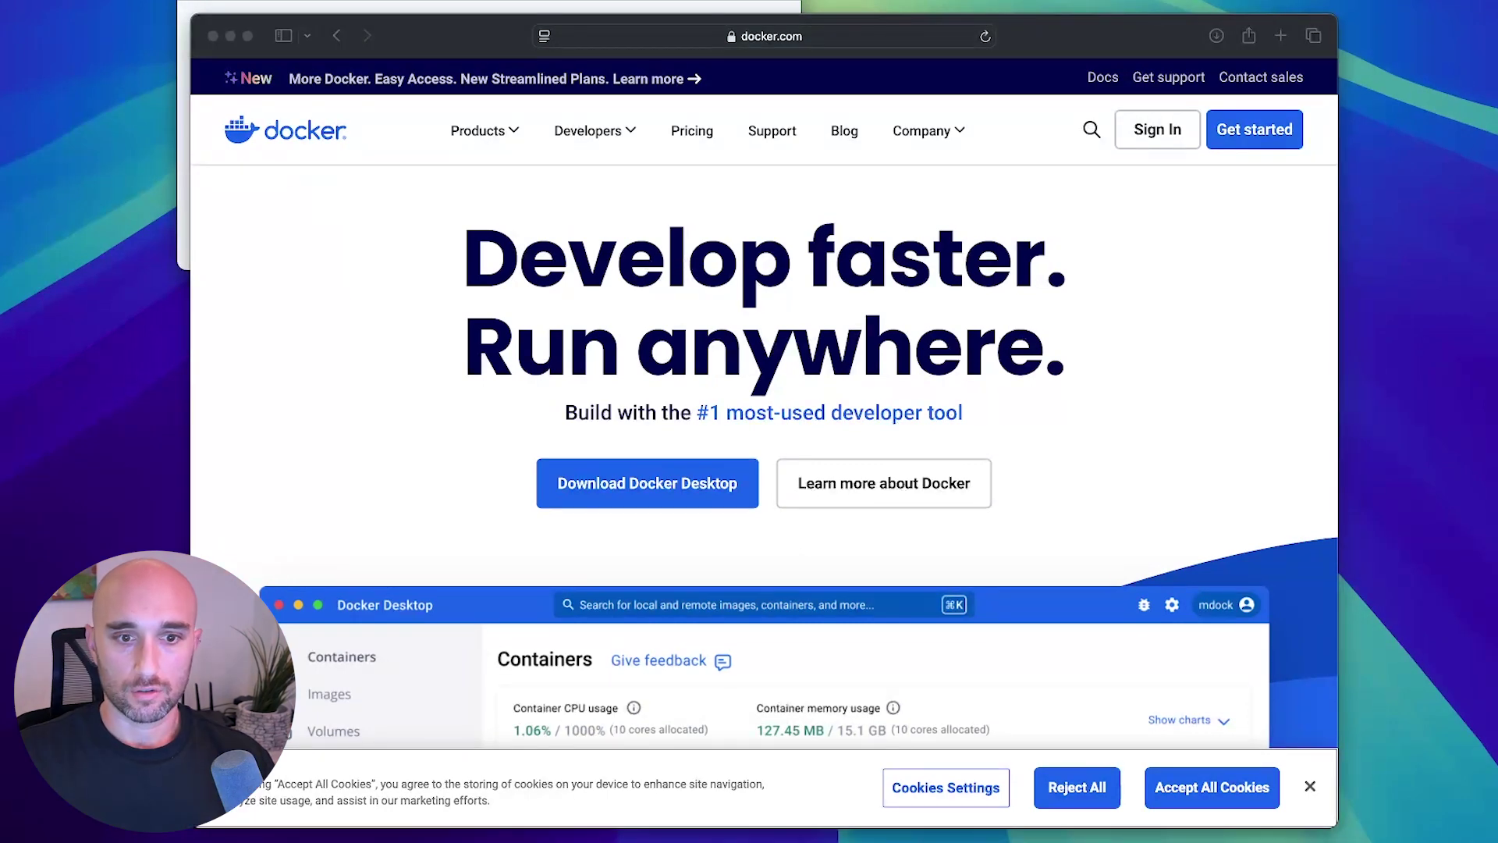
pyautogui.click(631, 496)
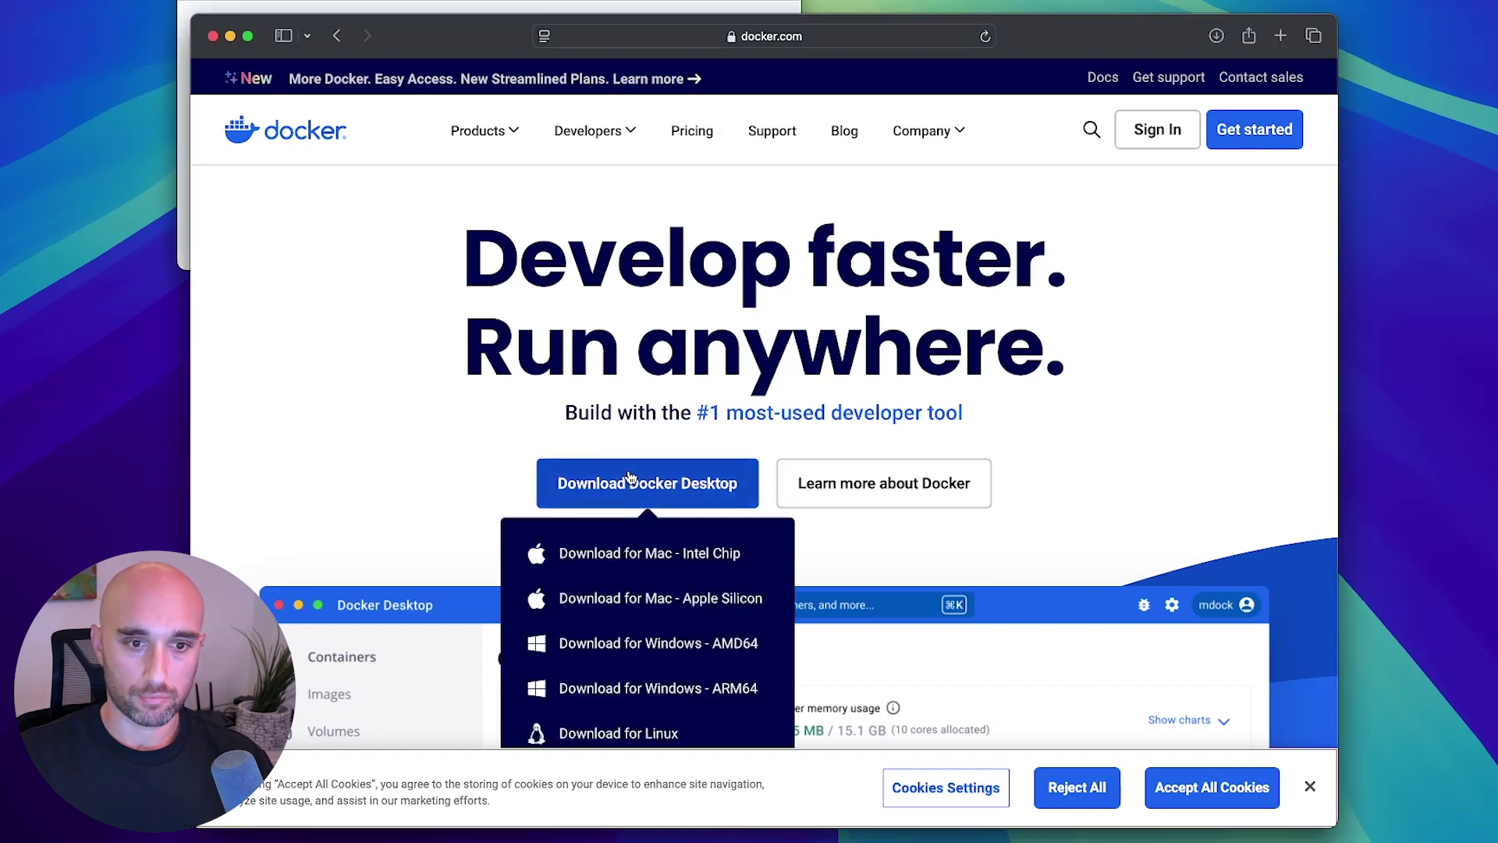
pyautogui.click(677, 607)
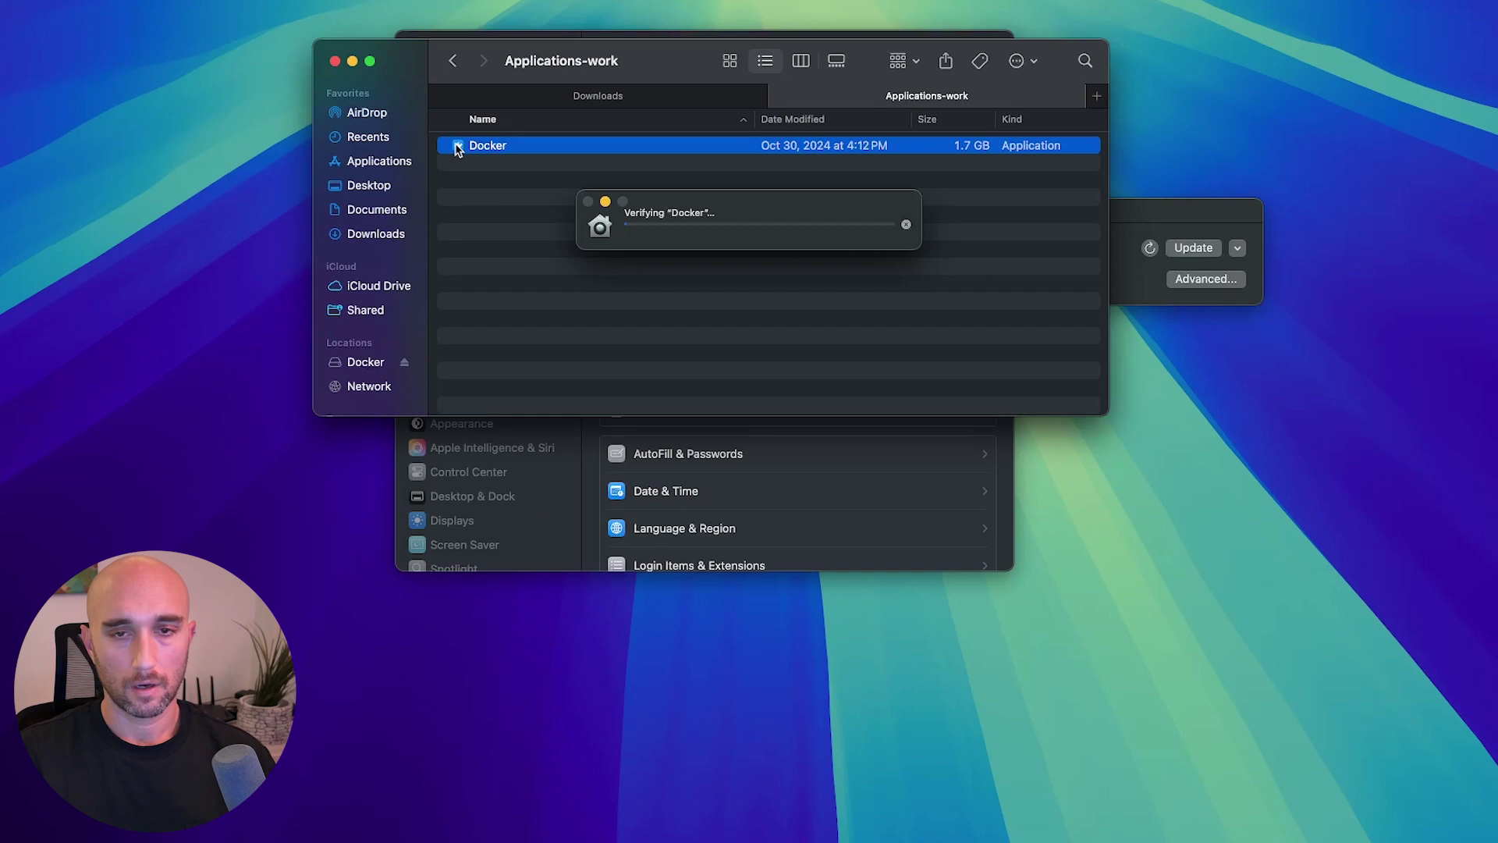
pyautogui.click(824, 355)
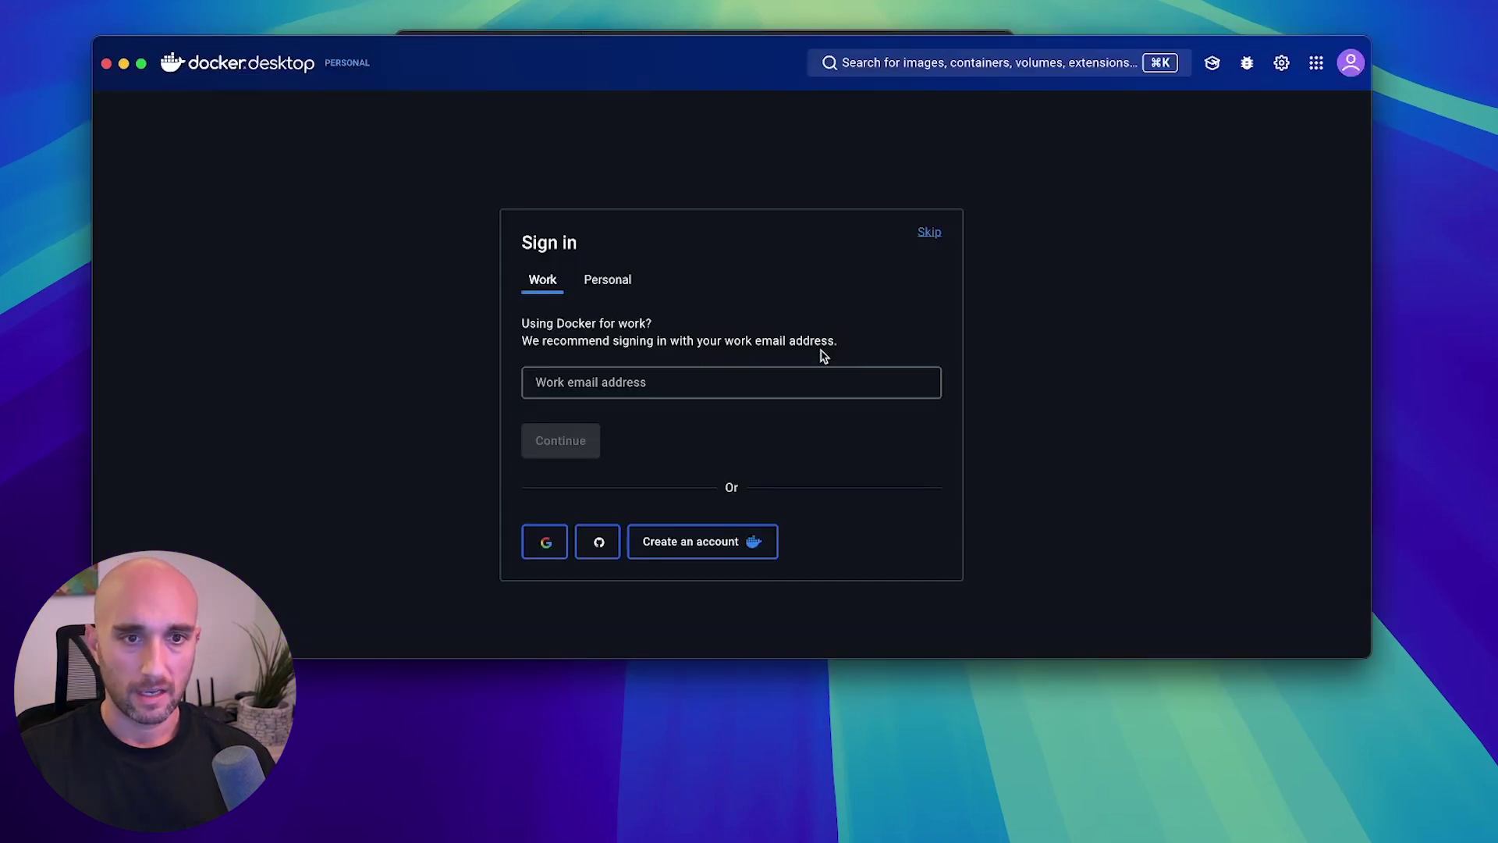
pyautogui.click(929, 233)
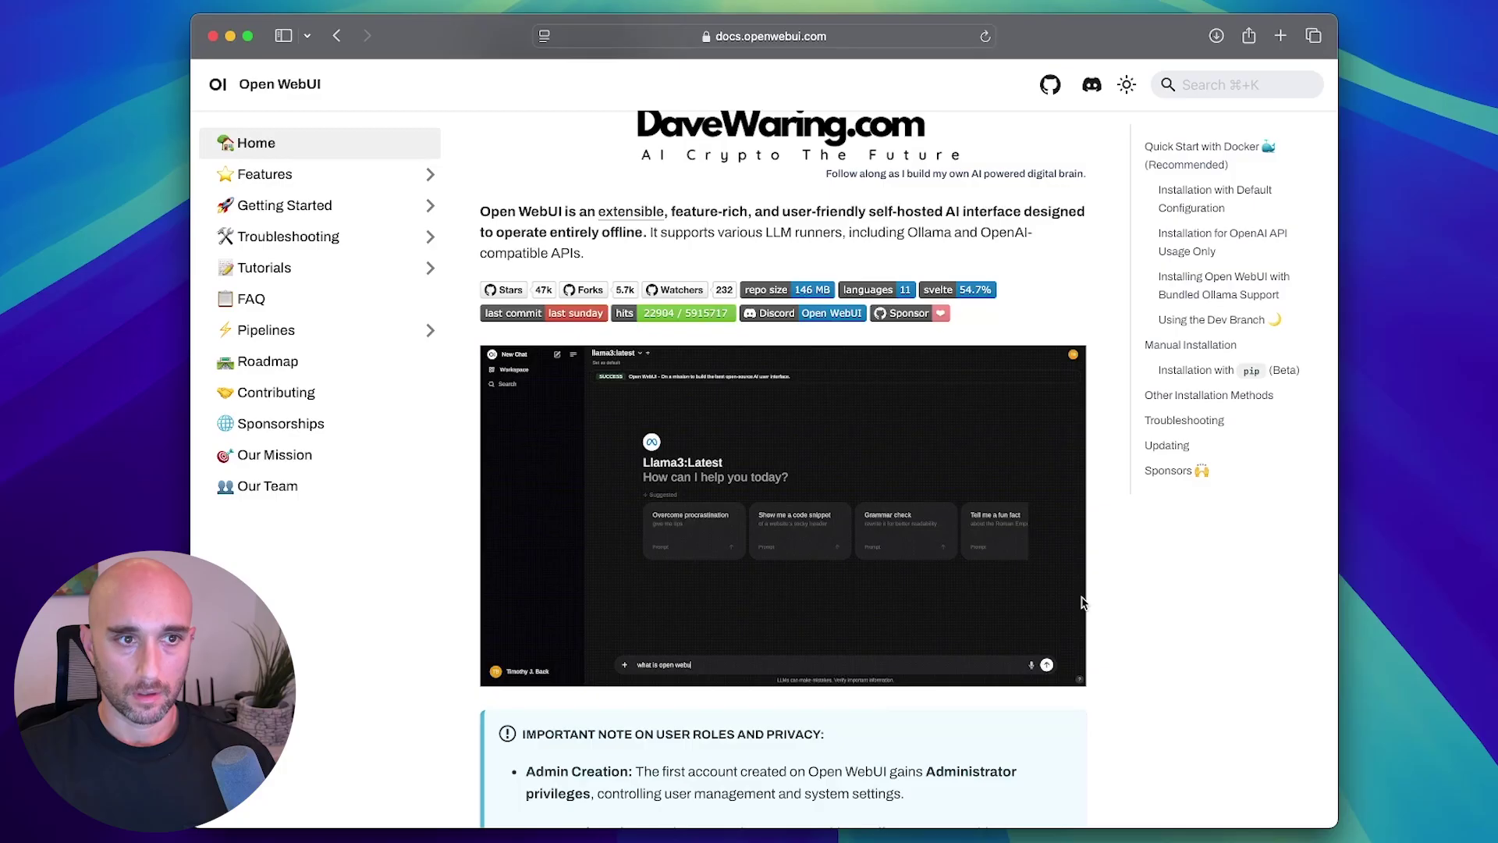
# Copy the default-configuration docker run command for Ollama on the same computer.
pyautogui.scroll(-5, 1083, 603)
pyautogui.scroll(-5, 1083, 603)
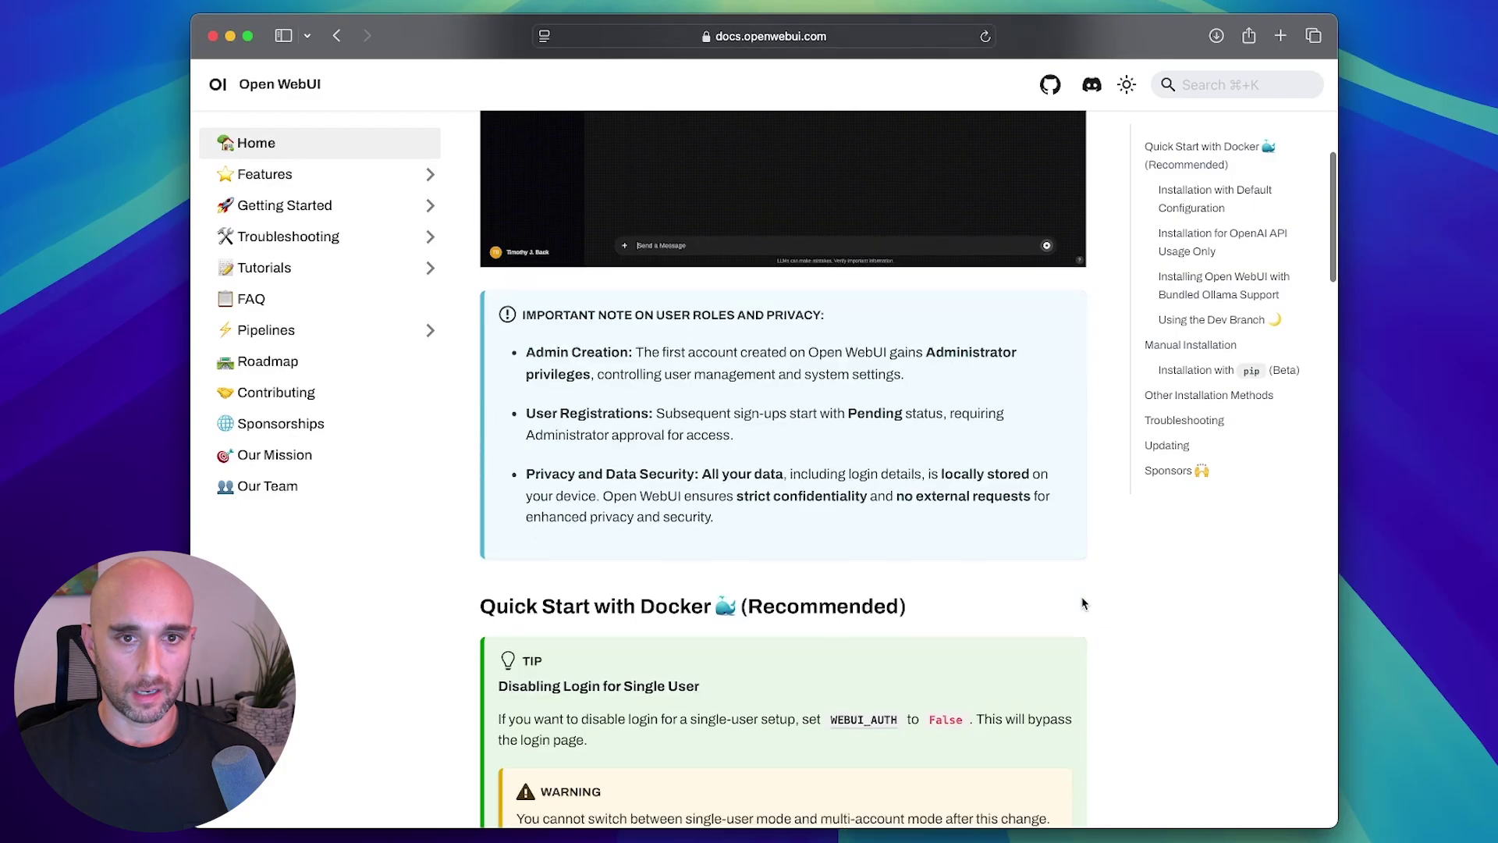
pyautogui.scroll(-6, 1083, 603)
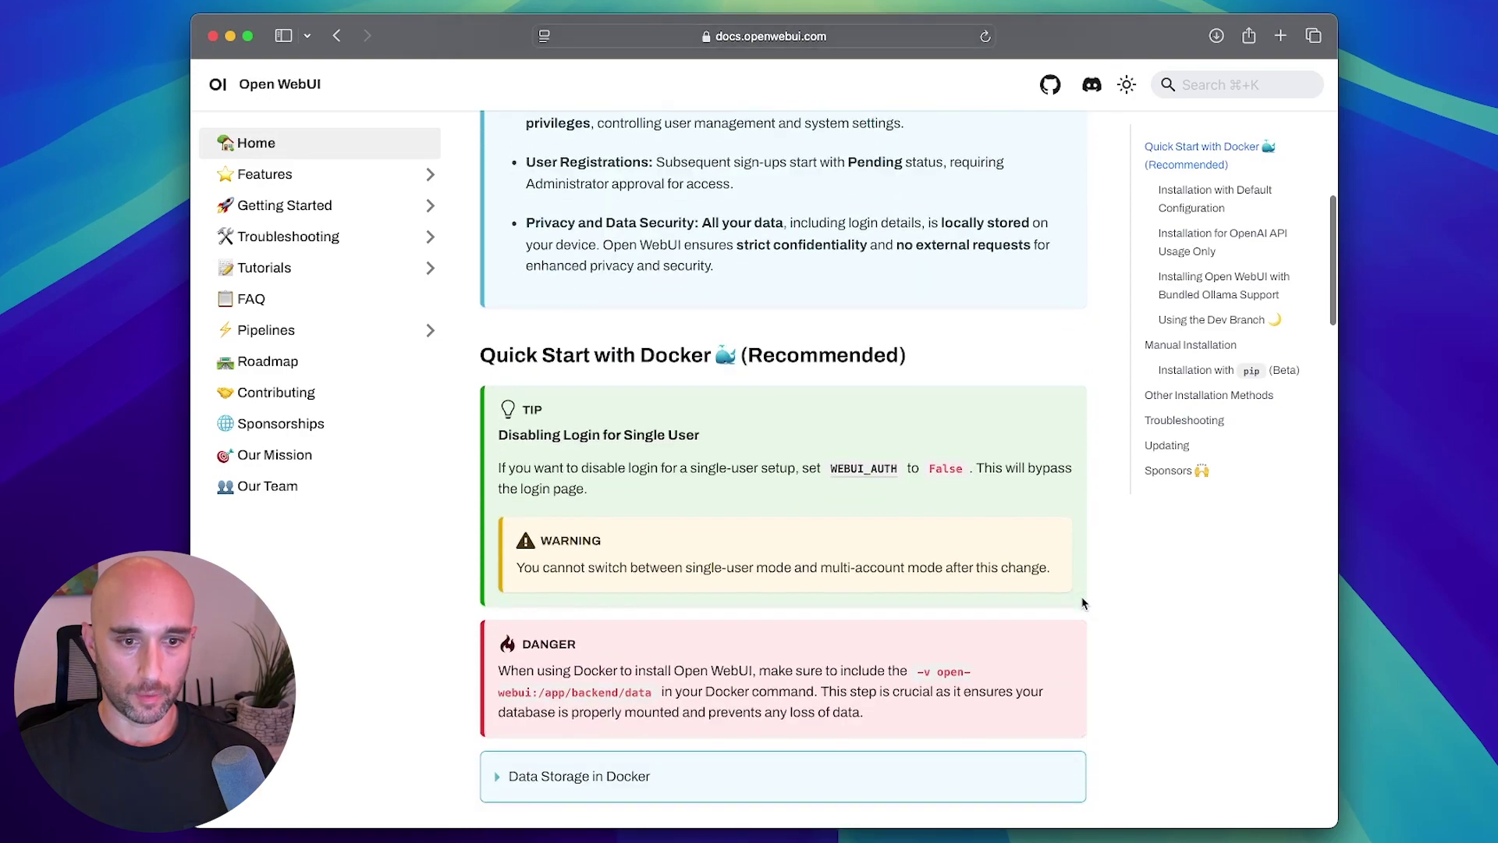
pyautogui.scroll(-1, 857, 559)
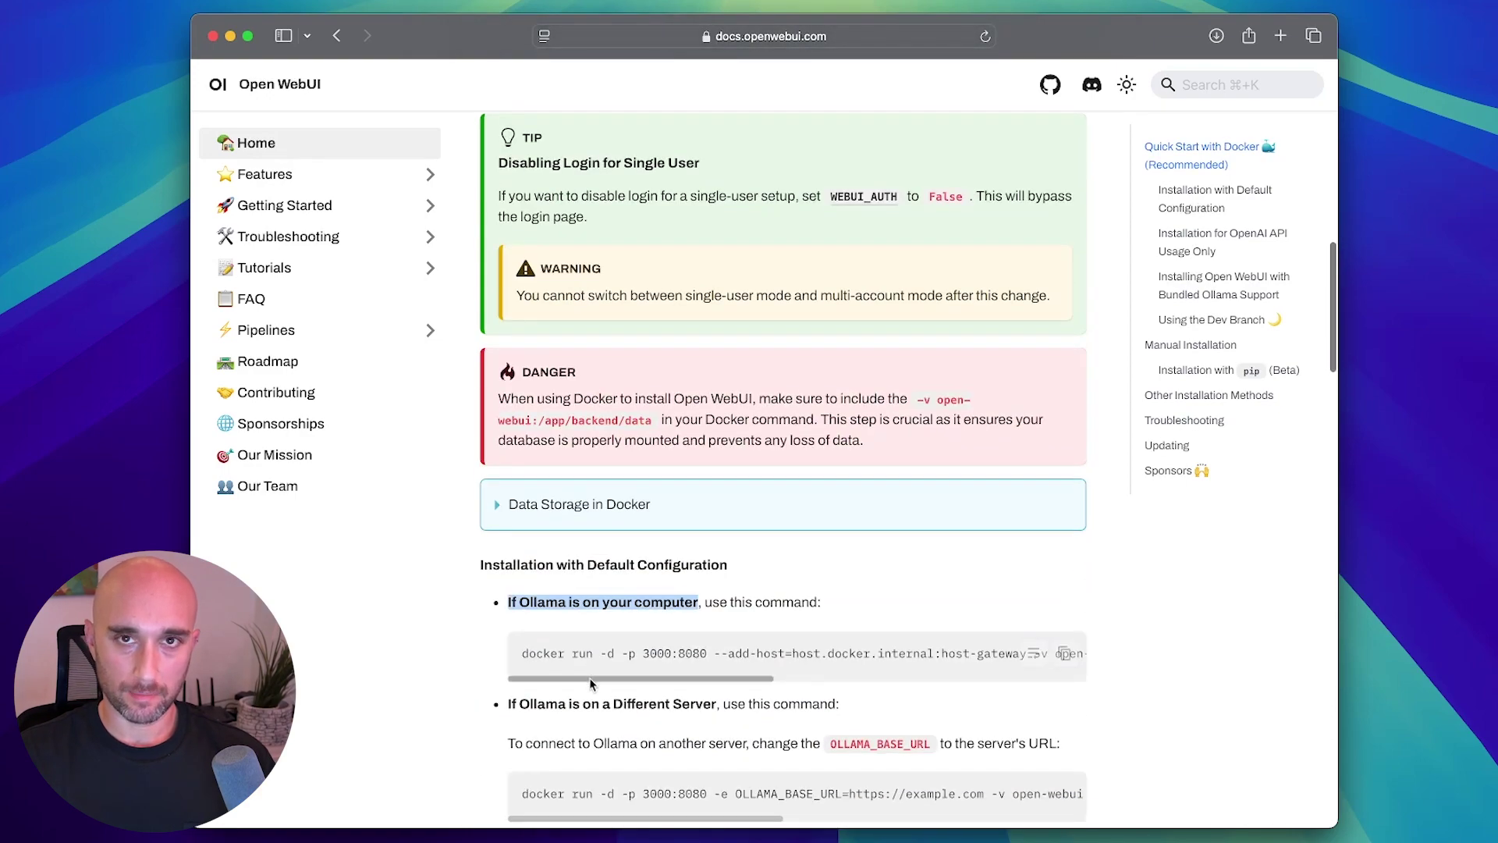
pyautogui.moveTo(588, 678)
pyautogui.mouseDown()
pyautogui.moveTo(904, 691)
pyautogui.moveTo(589, 685)
pyautogui.mouseUp()
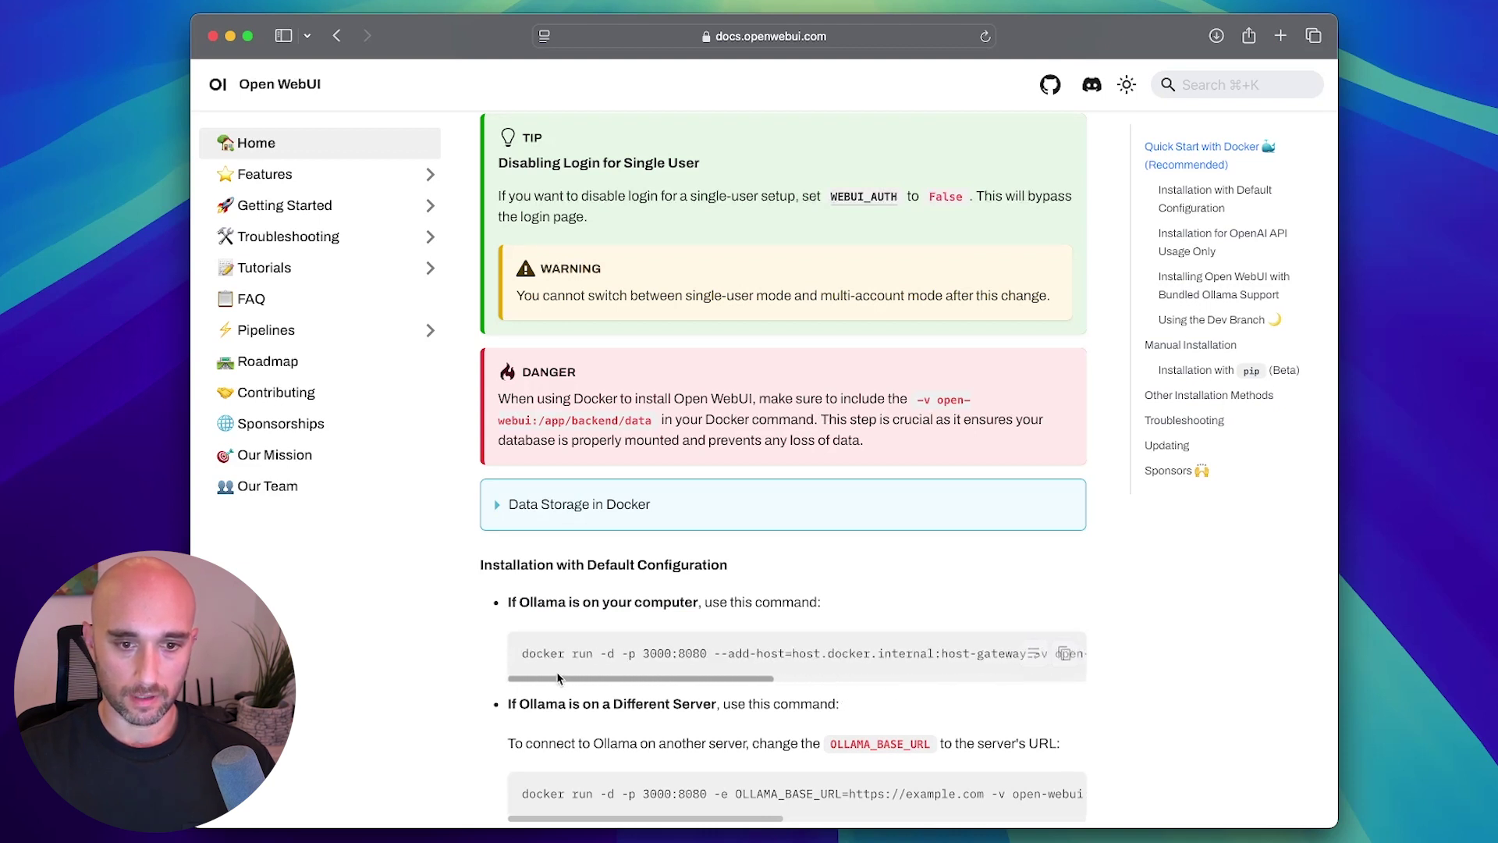
pyautogui.tripleClick(551, 653)
pyautogui.click(551, 652)
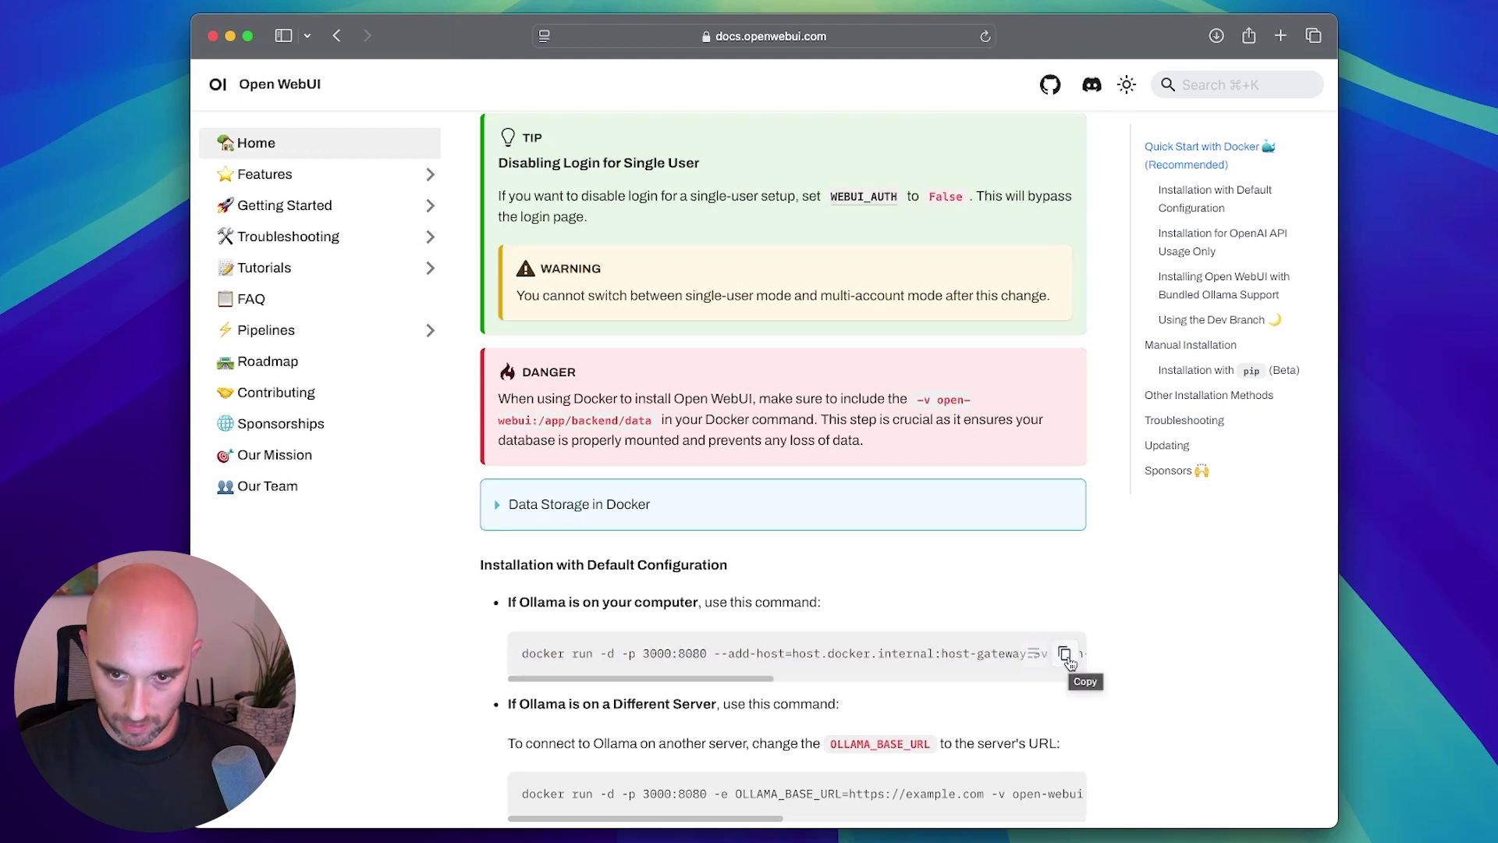
pyautogui.click(1065, 656)
# Launch a new Terminal window through Spotlight.
pyautogui.press('super+space')
pyautogui.write('terminal')
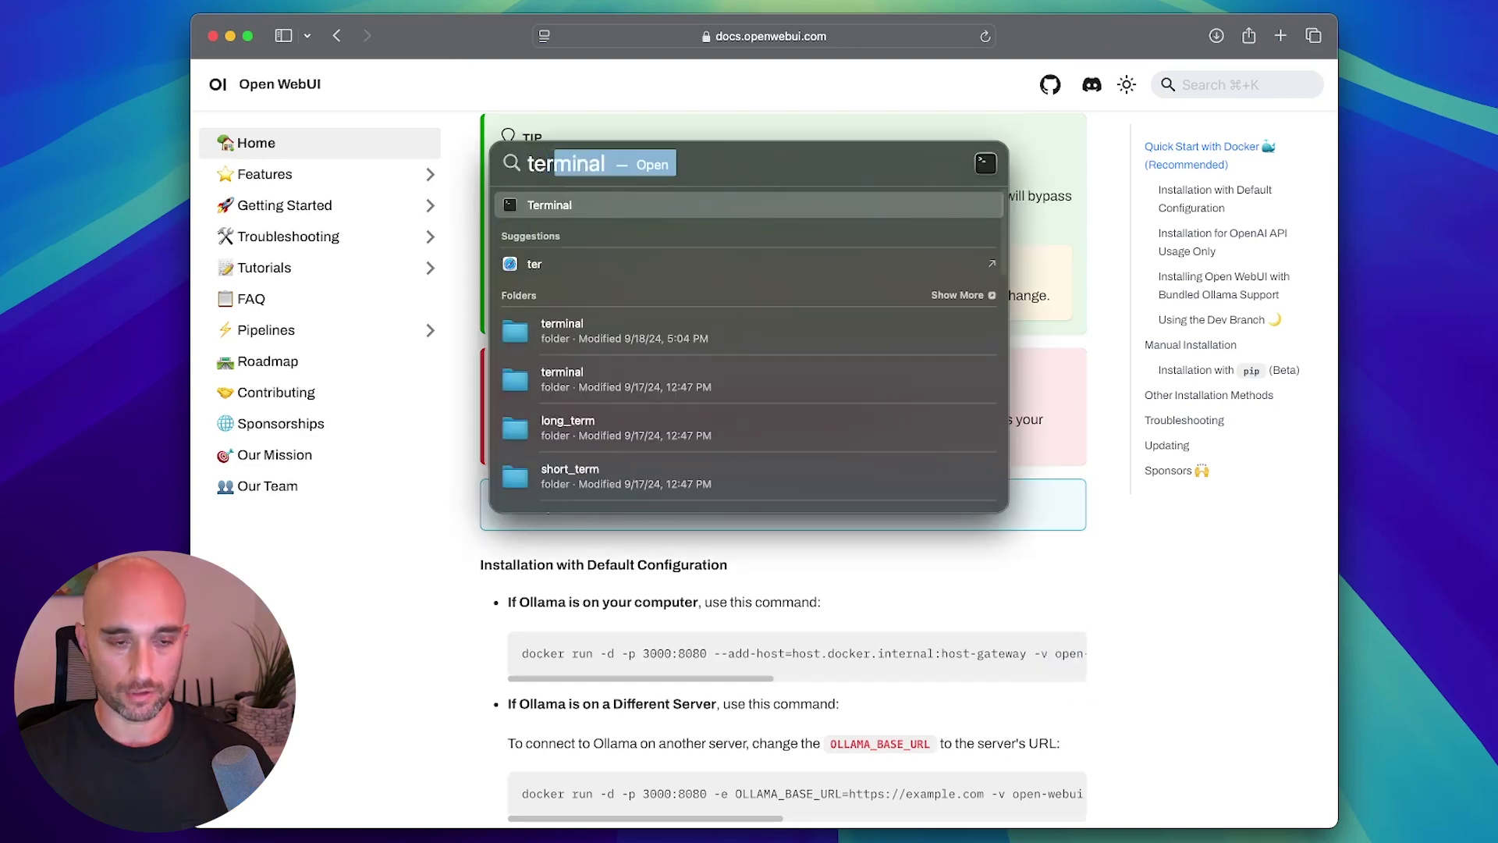
pyautogui.press('Return')
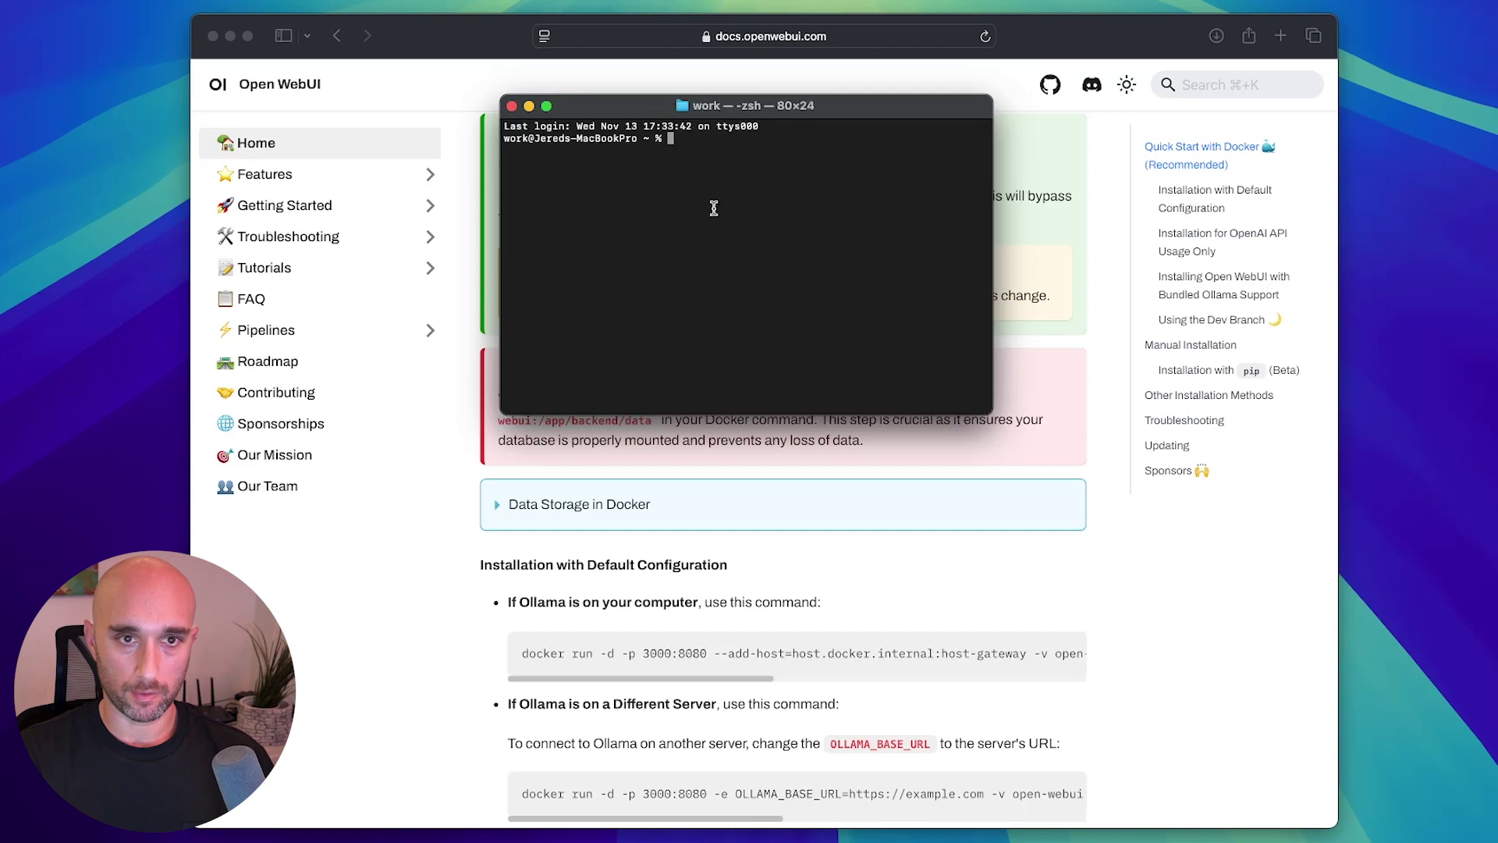
# Paste the copied Open WebUI docker run command into Terminal.
pyautogui.press('super+v')
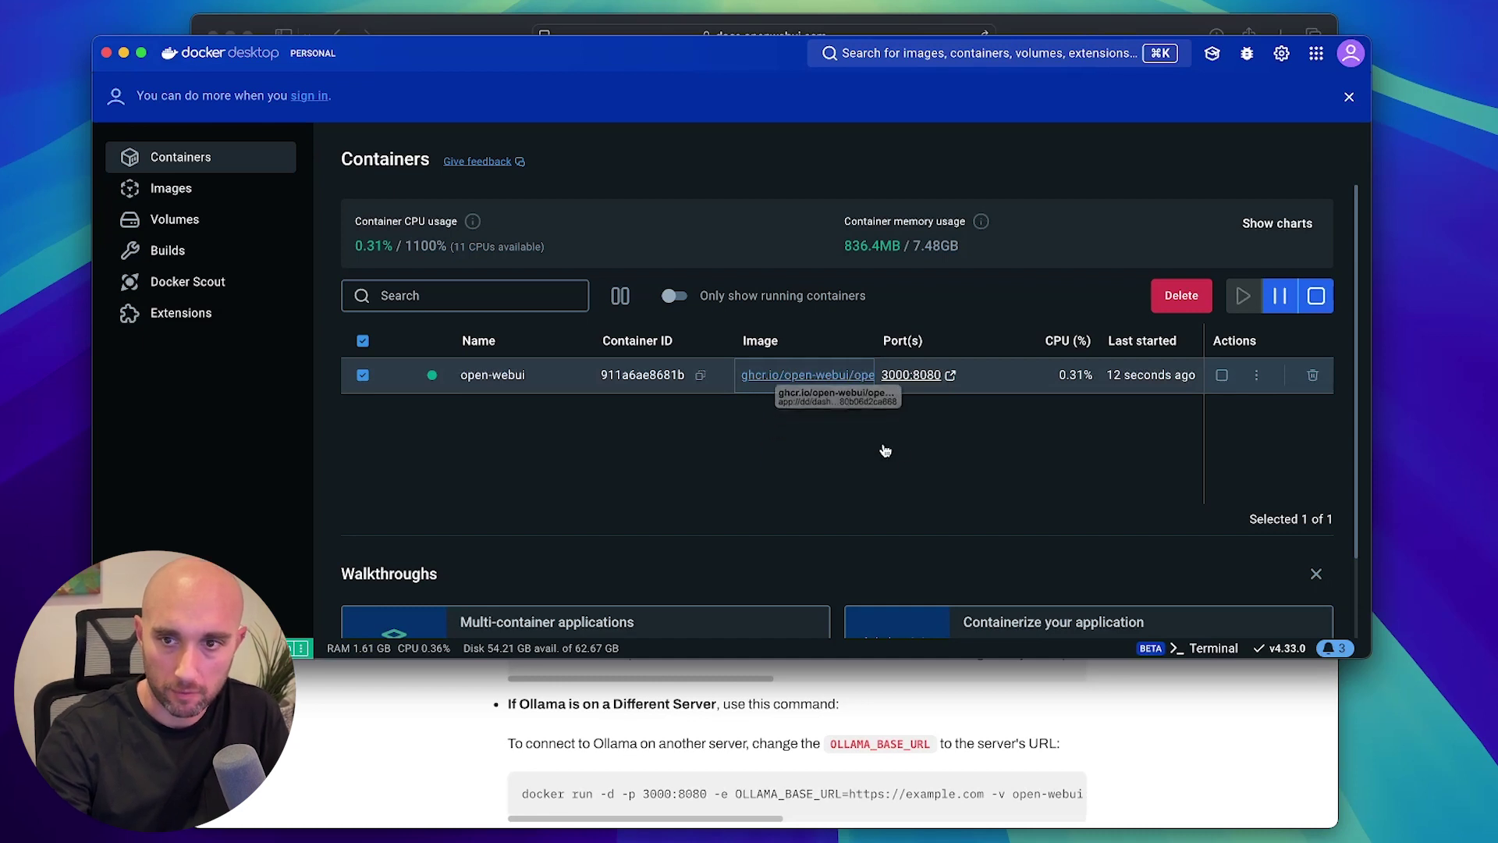
# Open the open-webui container's 3000:8080 port in Safari and choose Sign up.
pyautogui.click(906, 376)
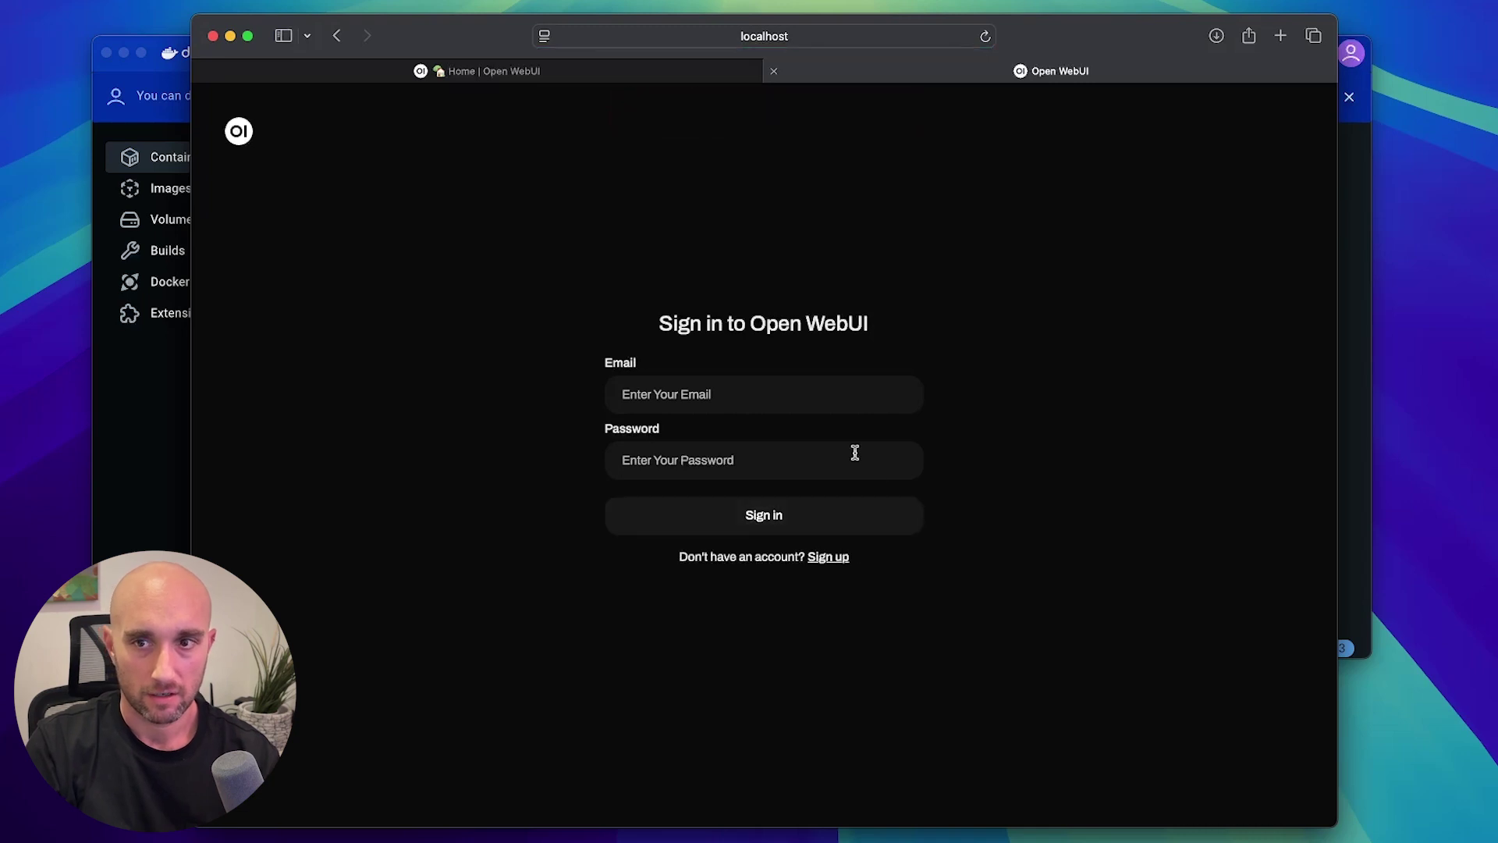
pyautogui.click(826, 558)
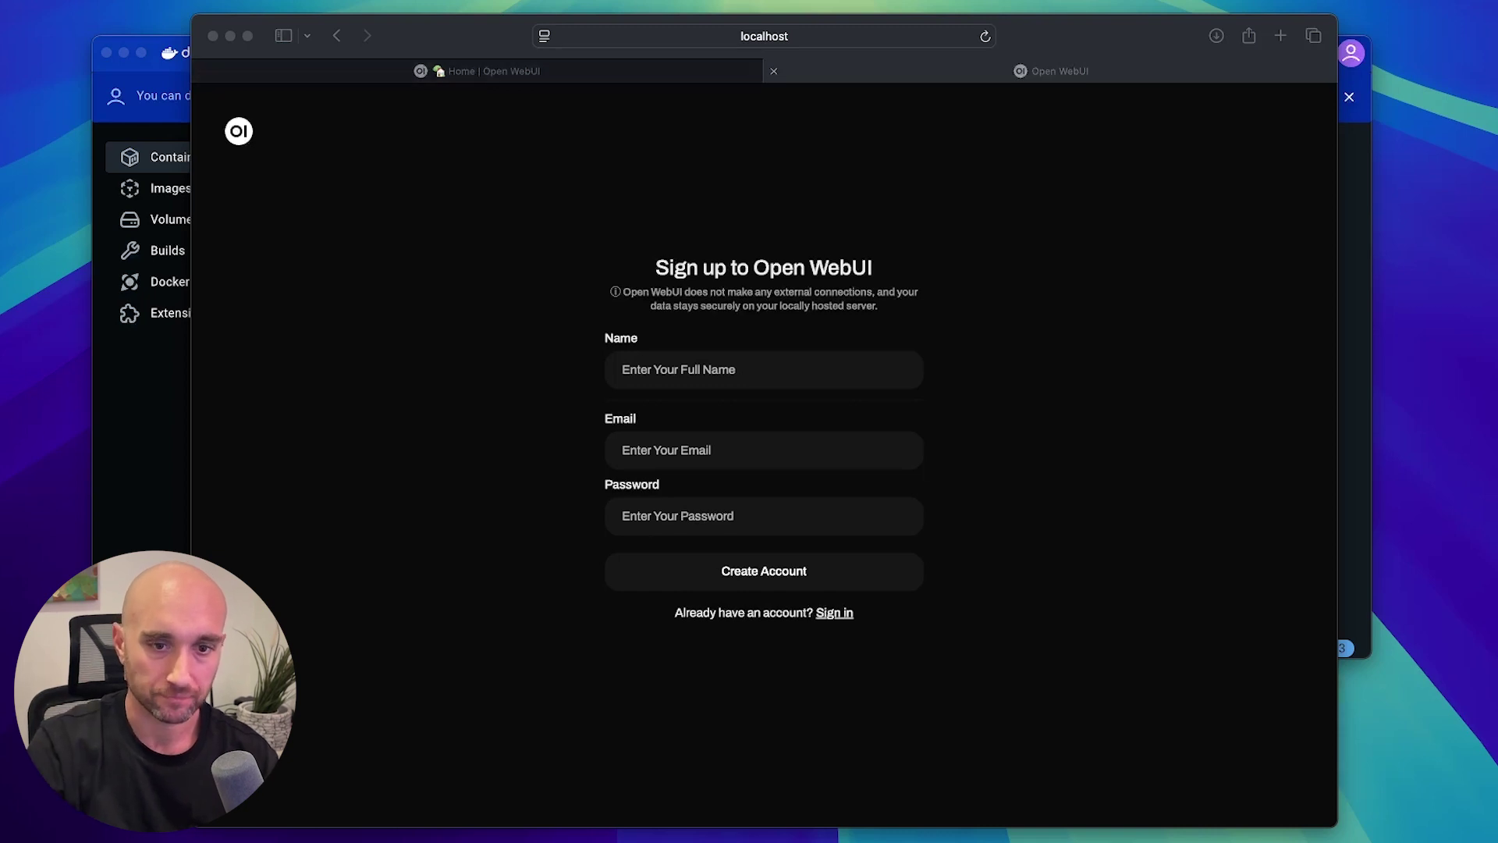
# Create the first Open WebUI account with the suggested name, an e-mail address and a password.
pyautogui.click(833, 401)
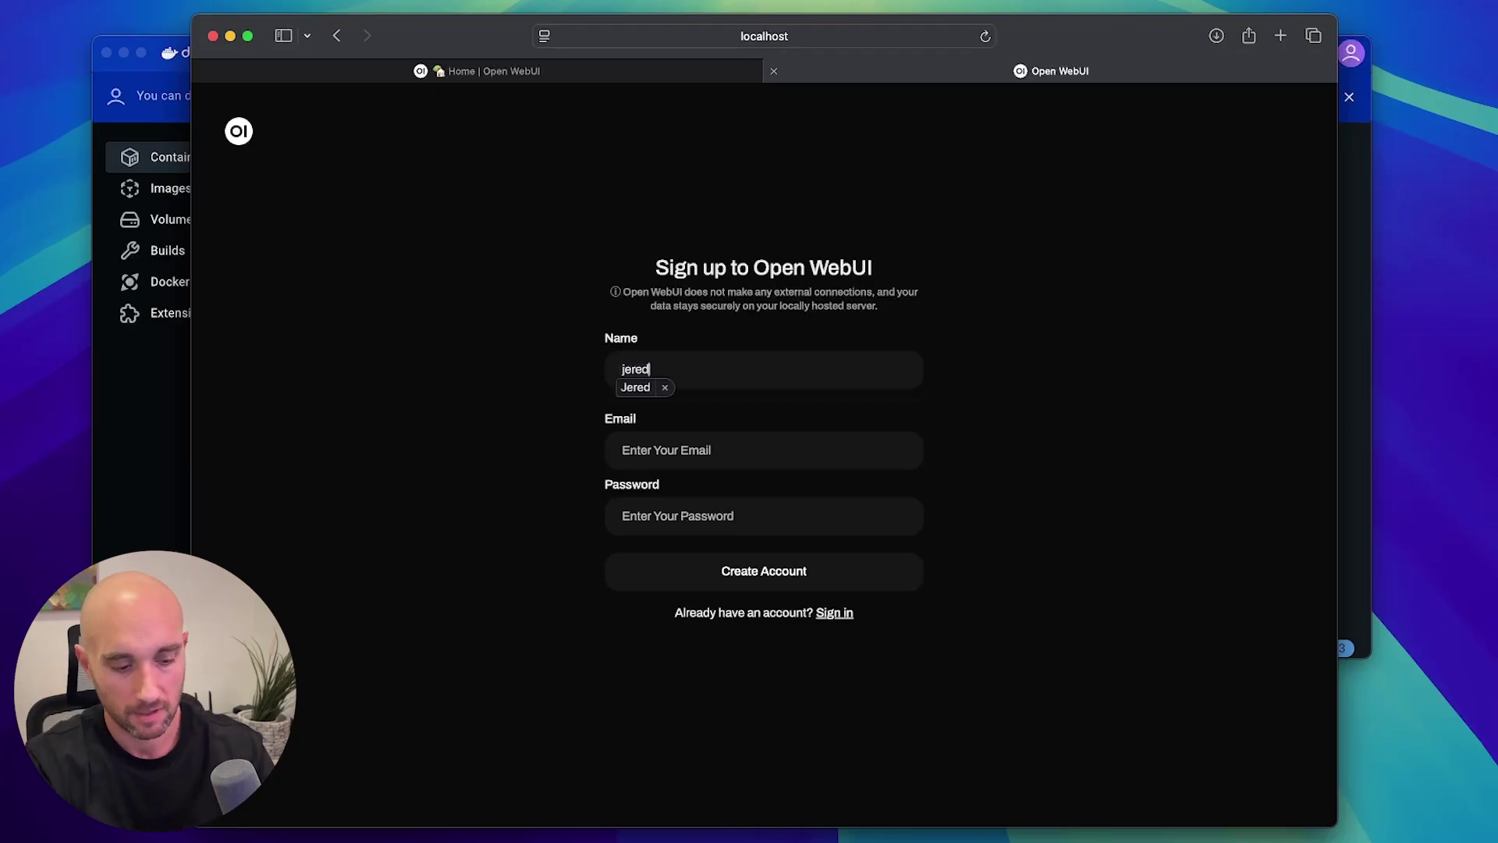
pyautogui.press('Down')
pyautogui.press('Return')
pyautogui.write('tutorial')
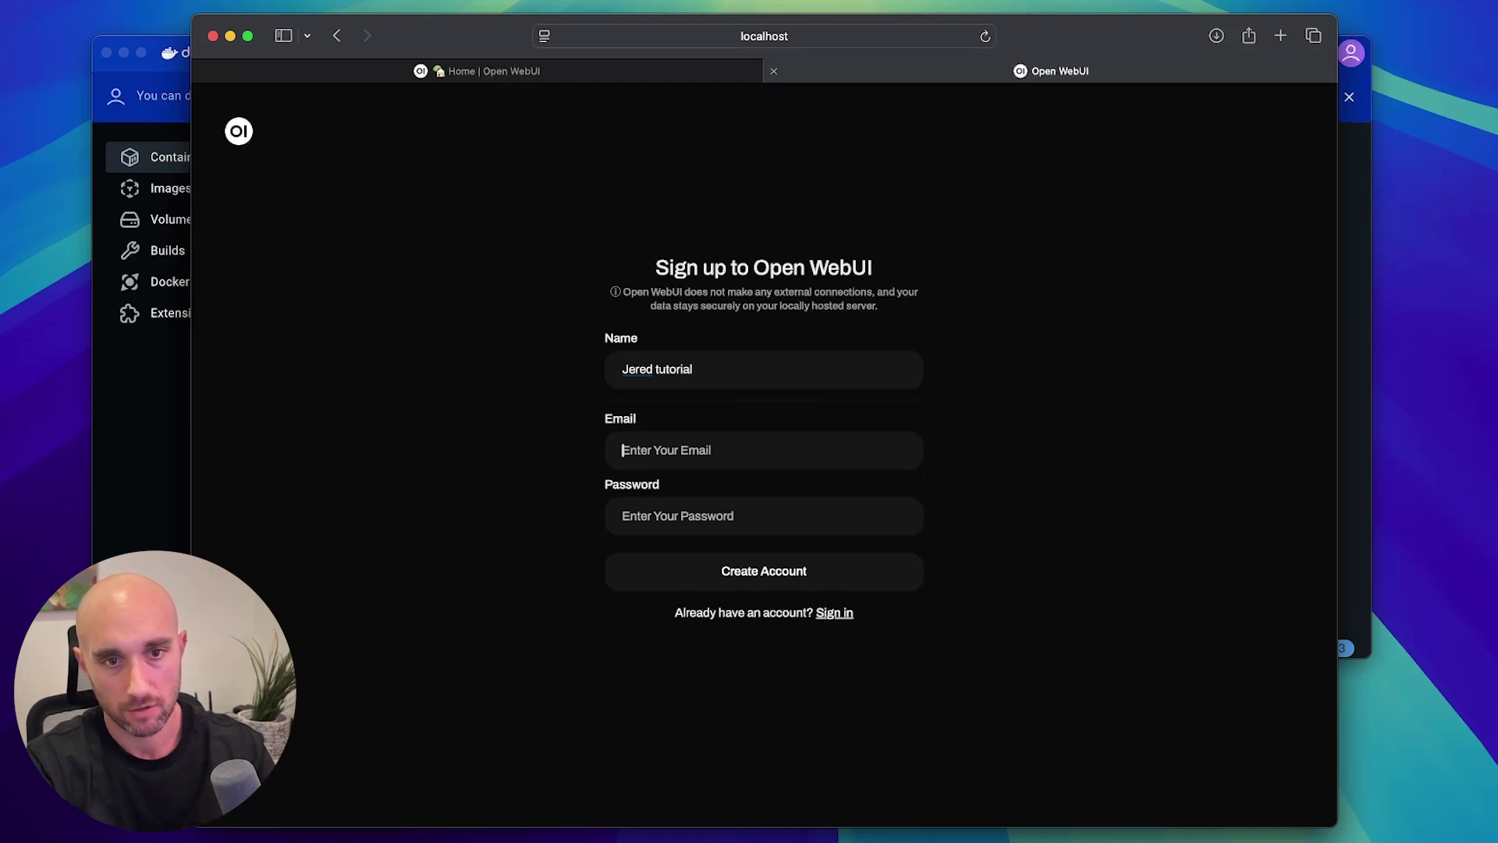
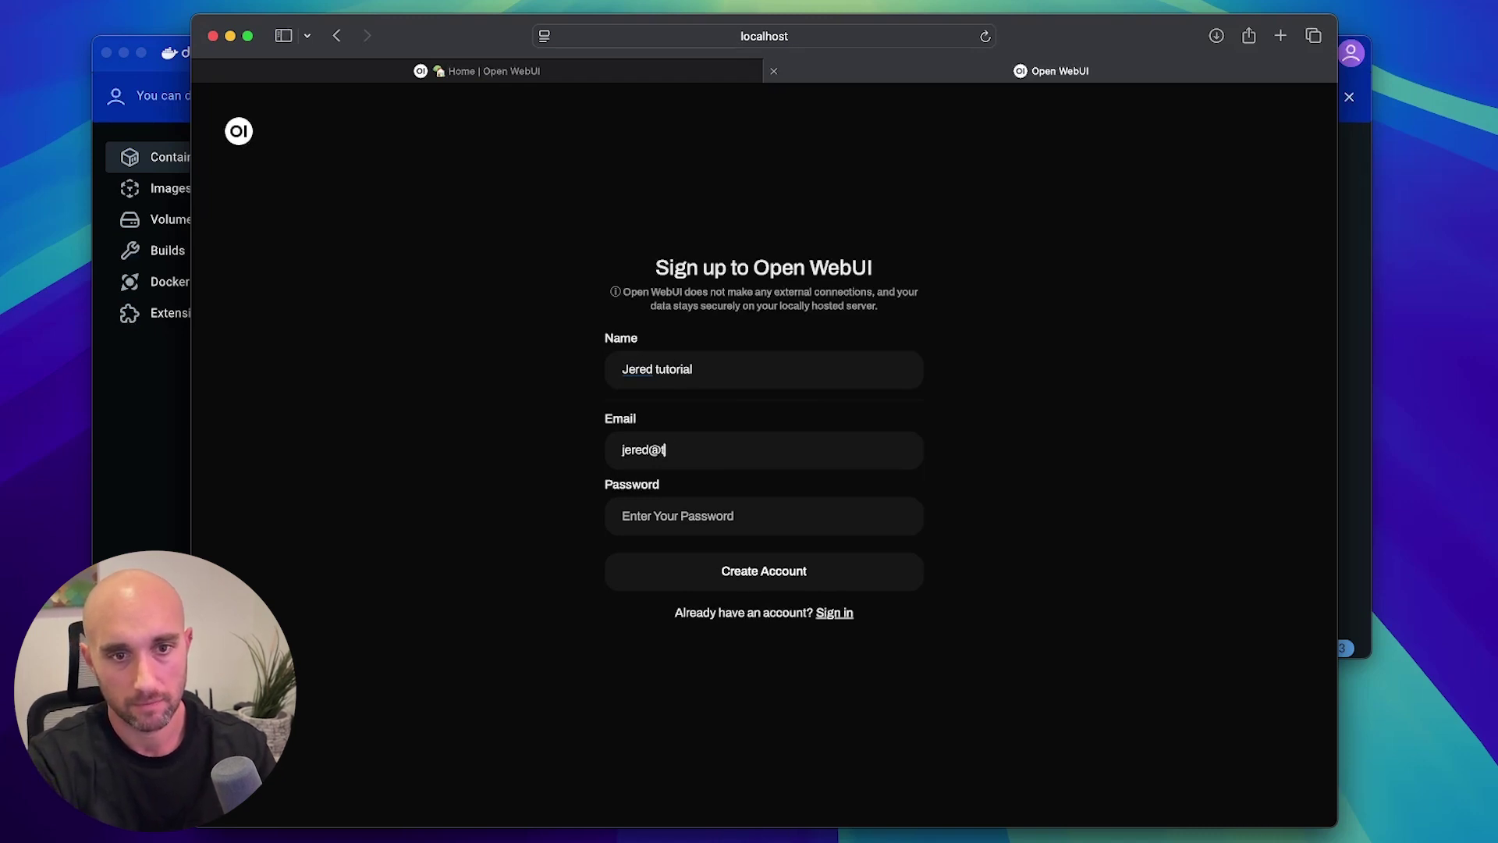
pyautogui.press('Tab')
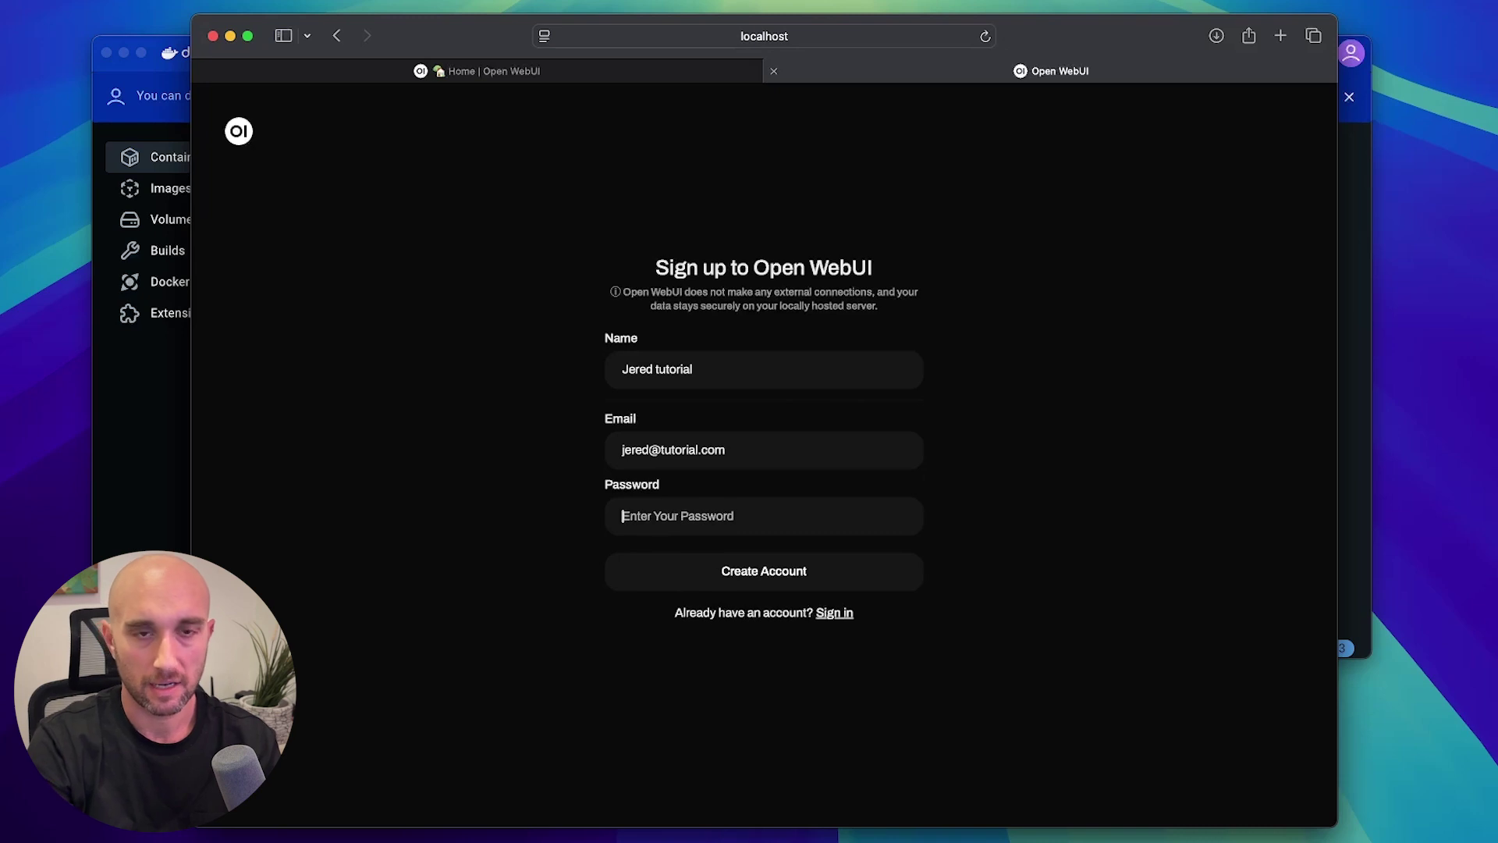
pyautogui.write('p')
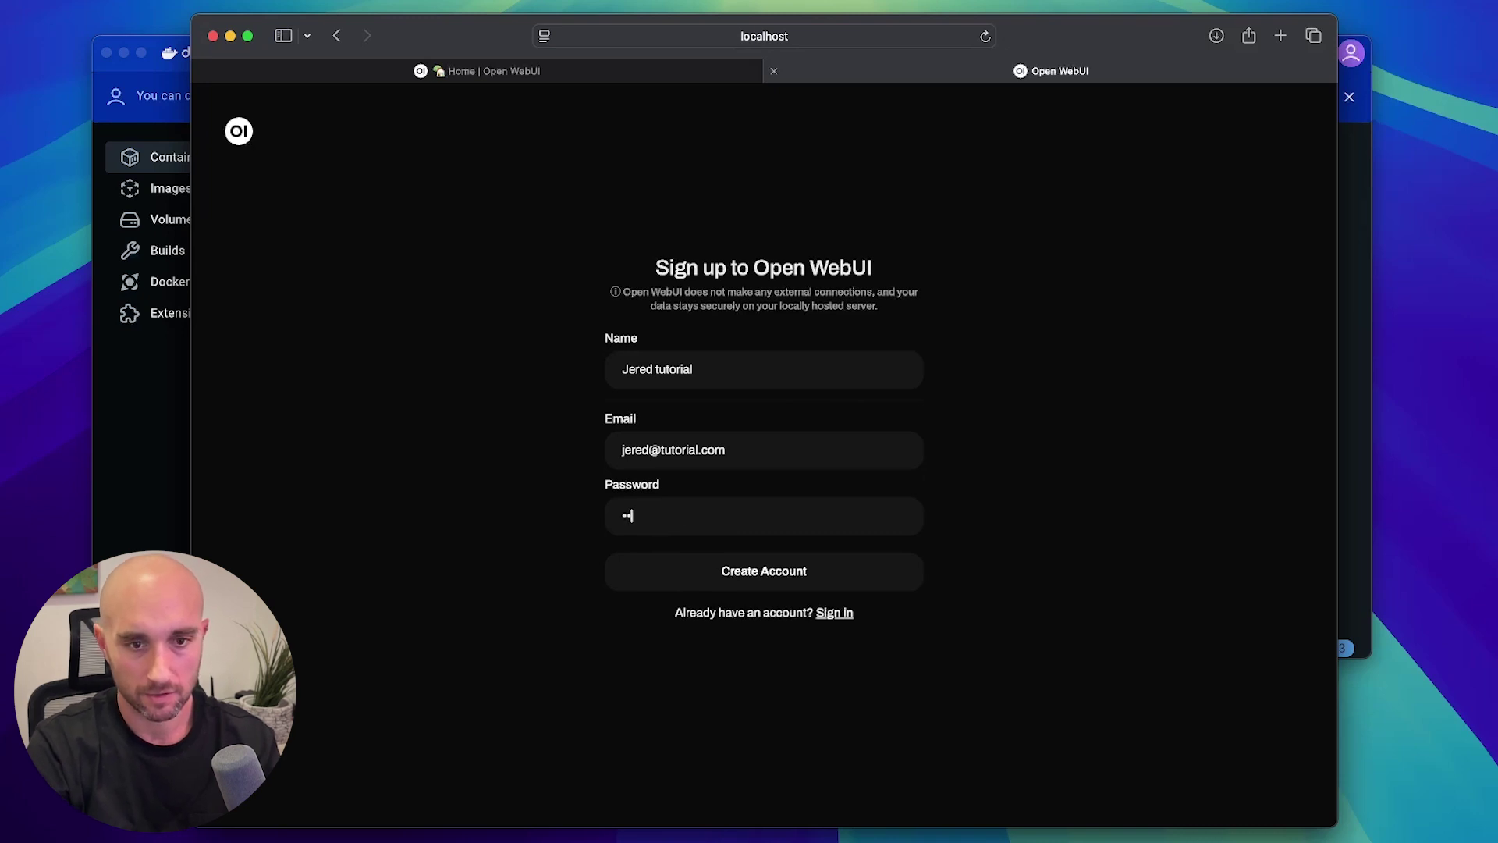
pyautogui.write('ass')
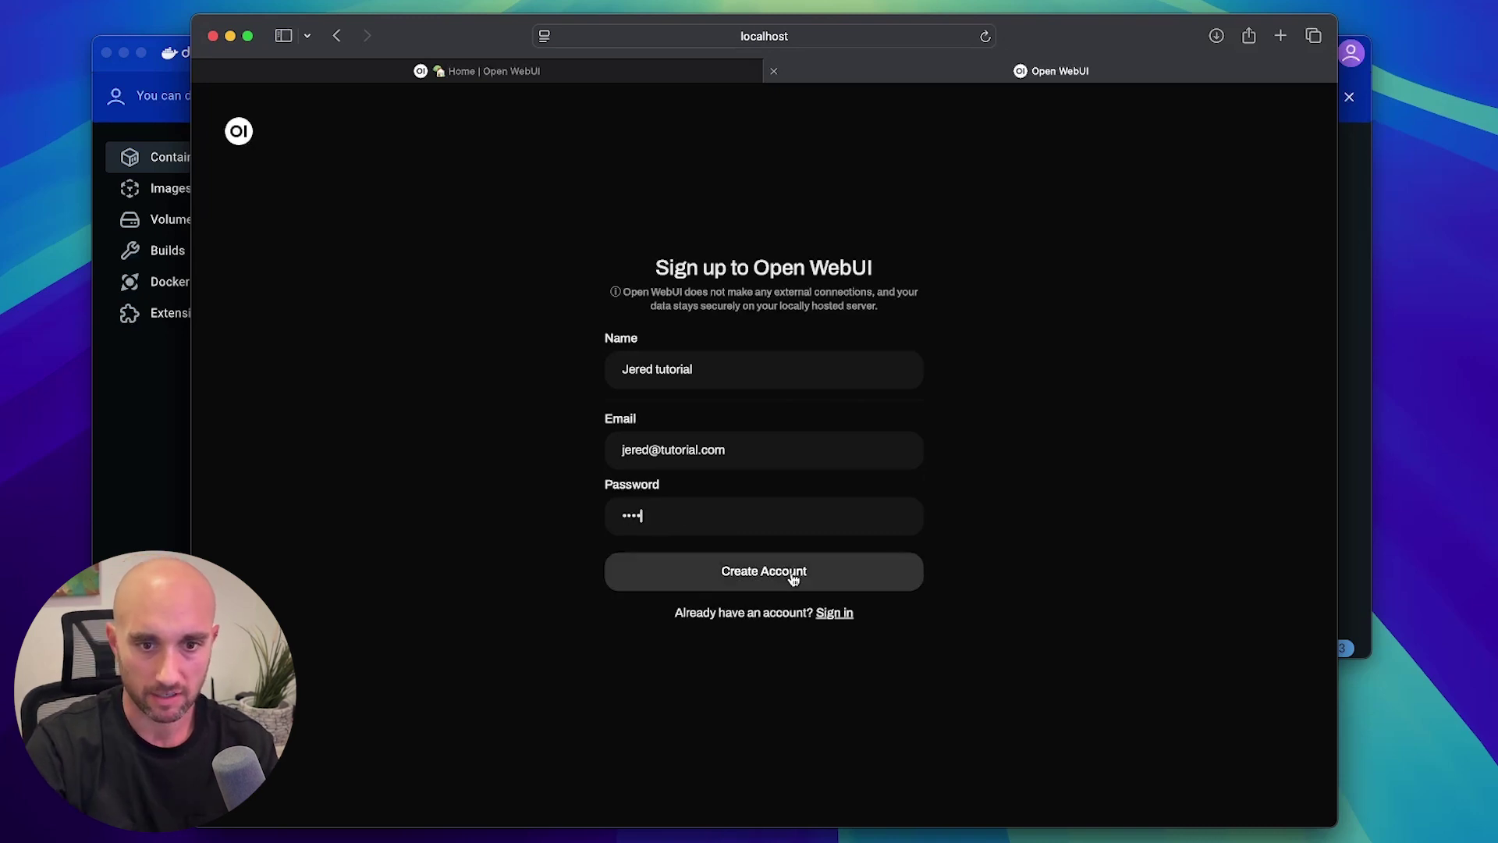
pyautogui.click(794, 578)
# Switch the chat's model from Arena Model to llama3.2:3b.
pyautogui.click(999, 535)
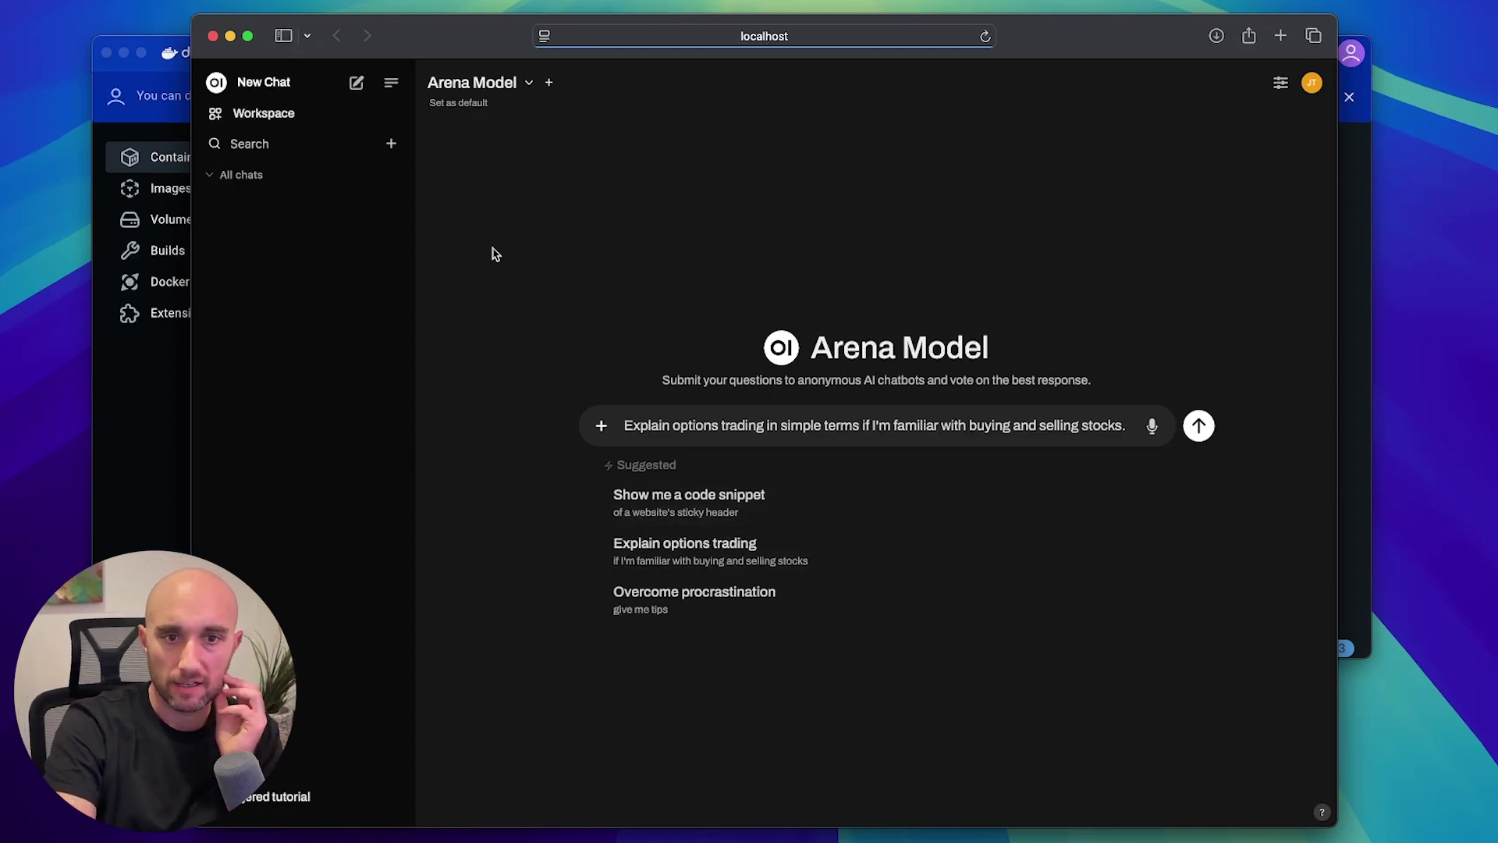
pyautogui.click(527, 83)
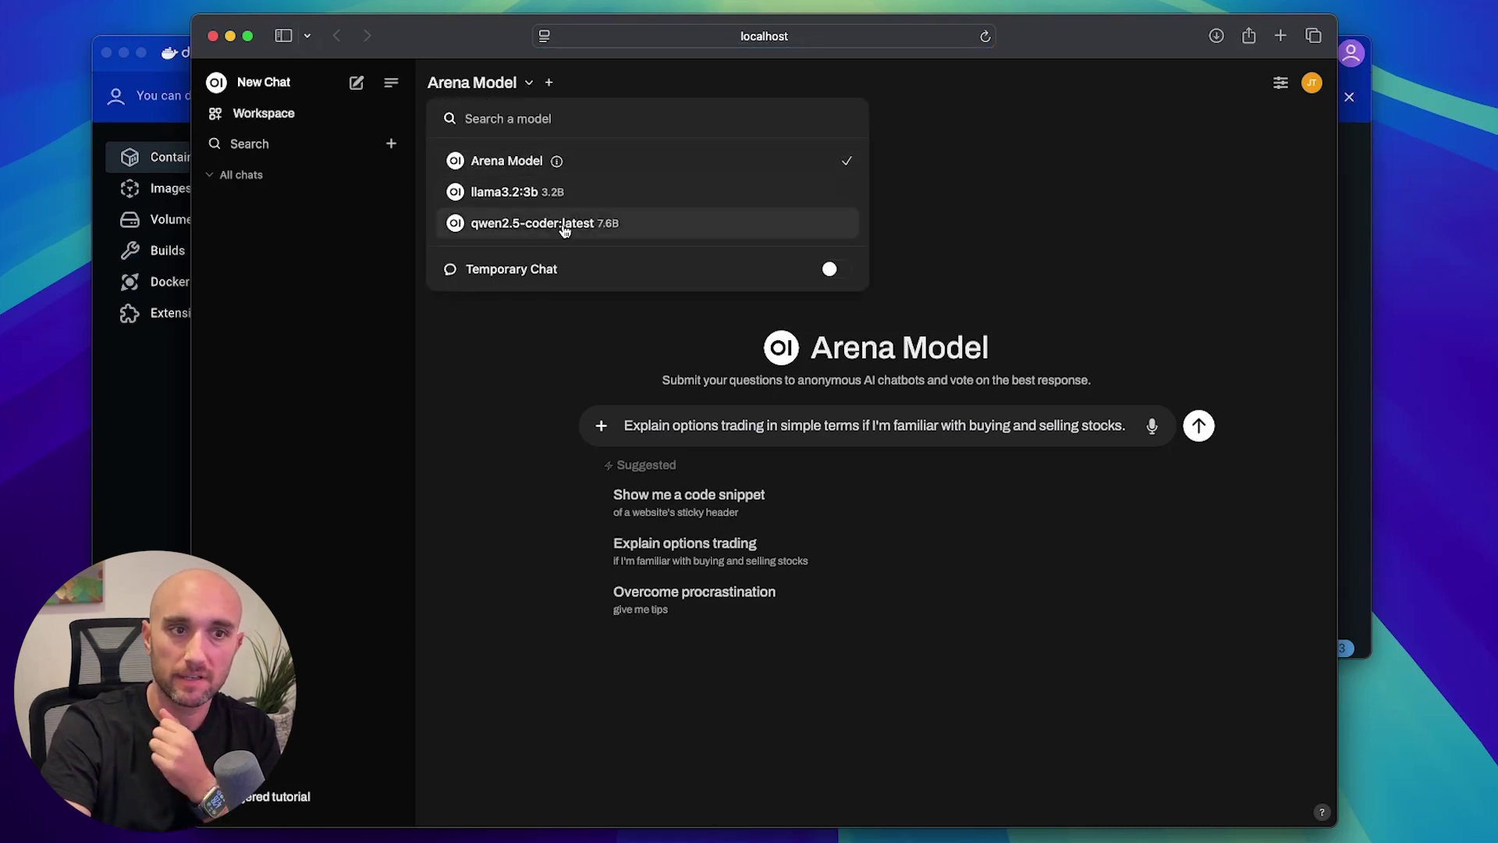
pyautogui.moveTo(565, 198)
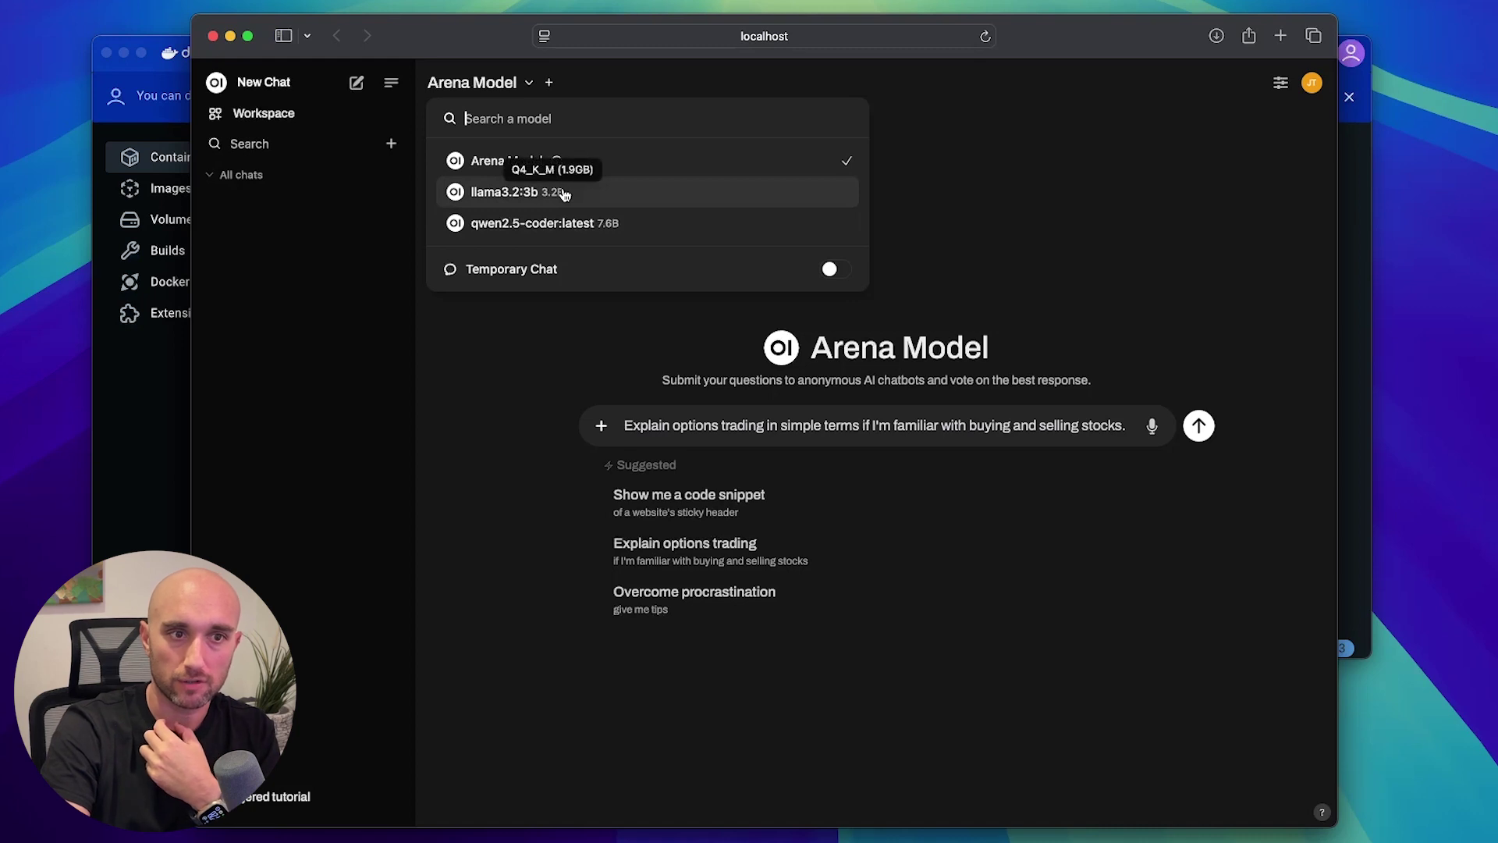
pyautogui.click(564, 195)
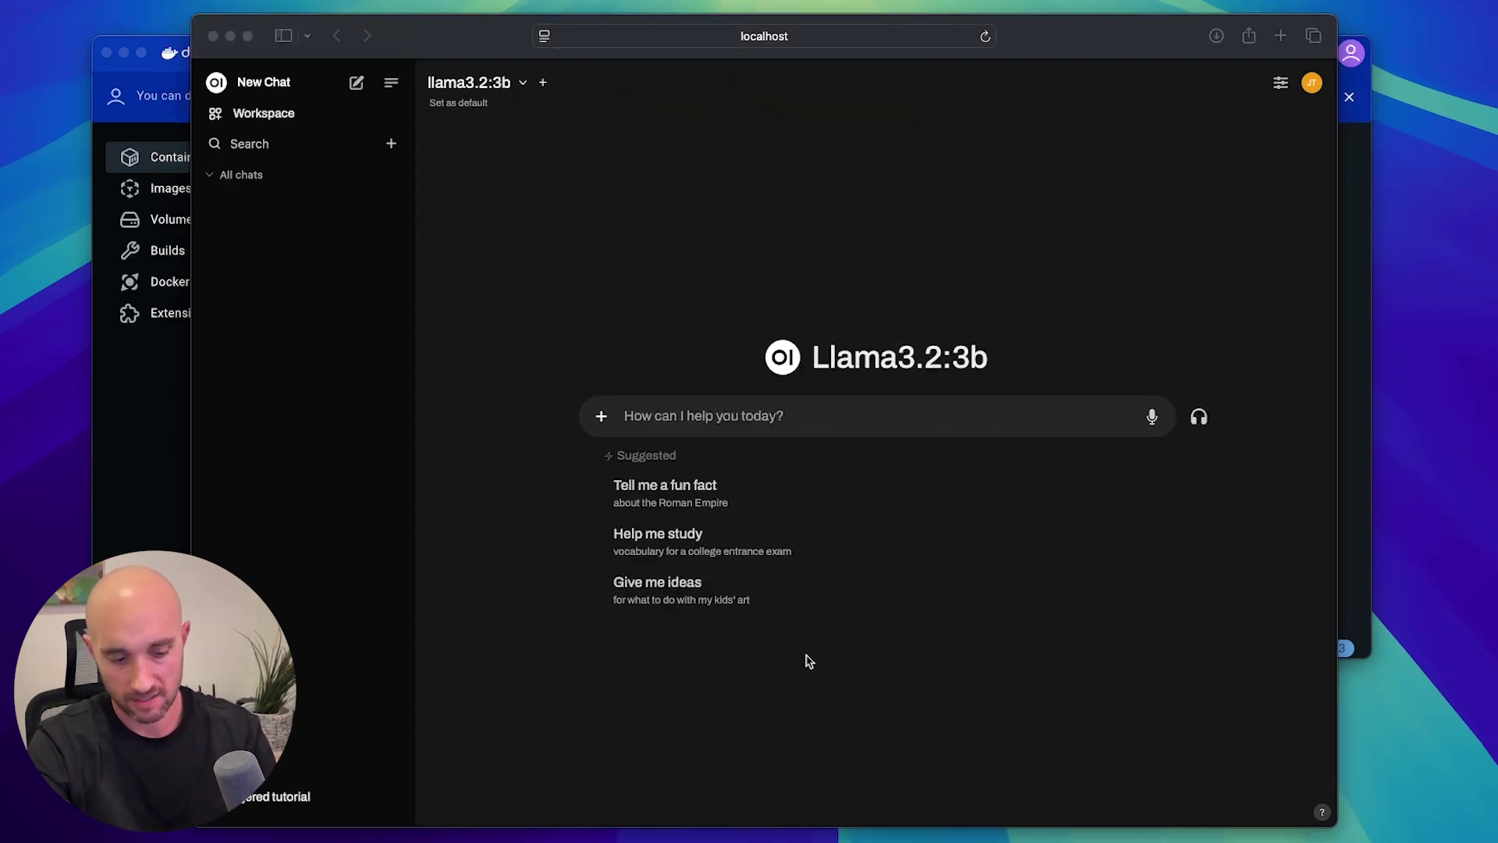
# Ask llama3.2:3b "what's the capital of canada?".
pyautogui.click(683, 412)
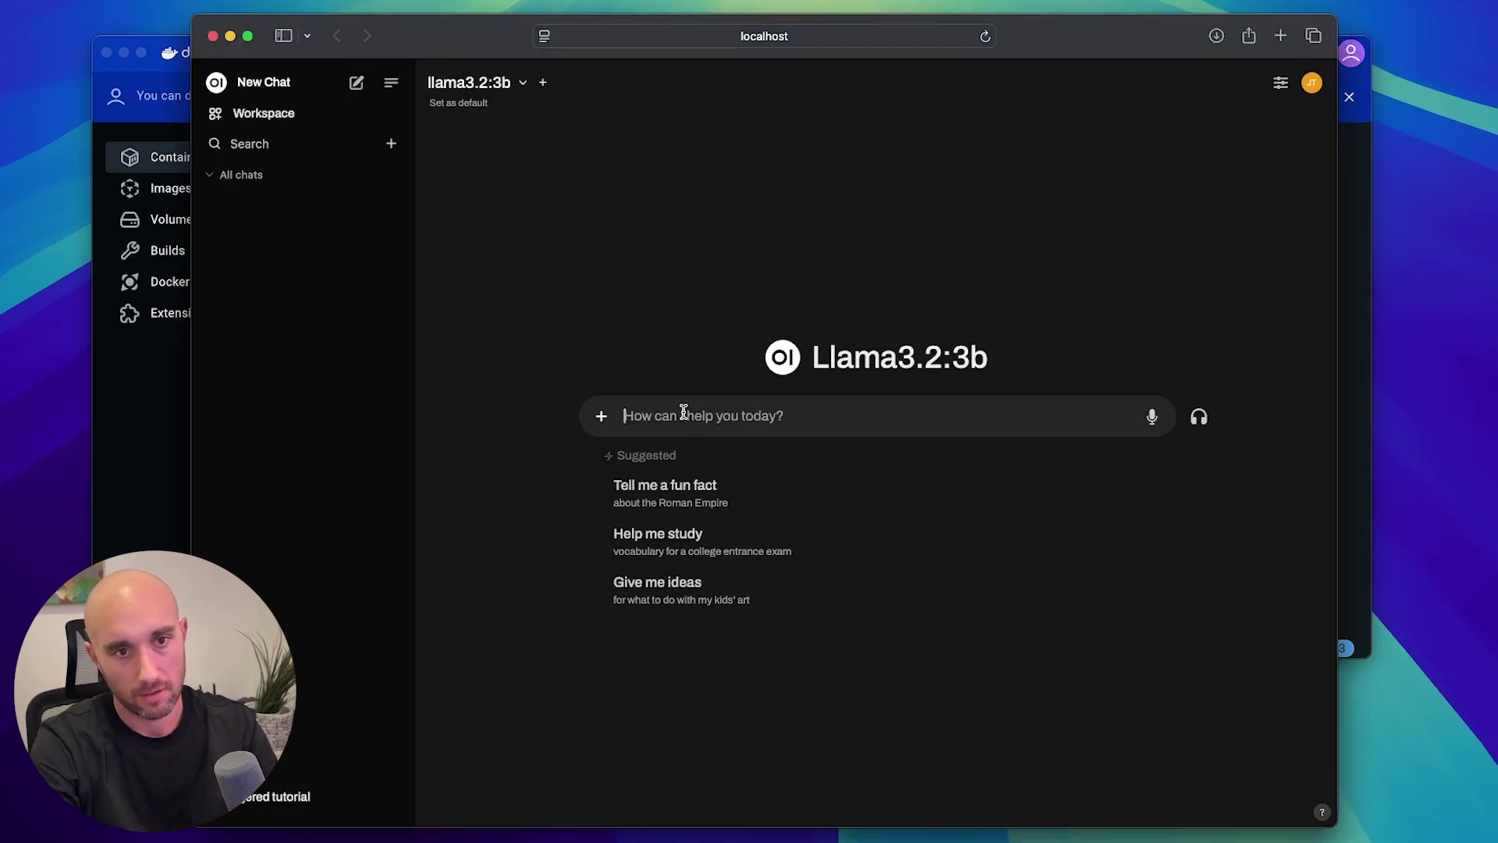
pyautogui.write("what's the")
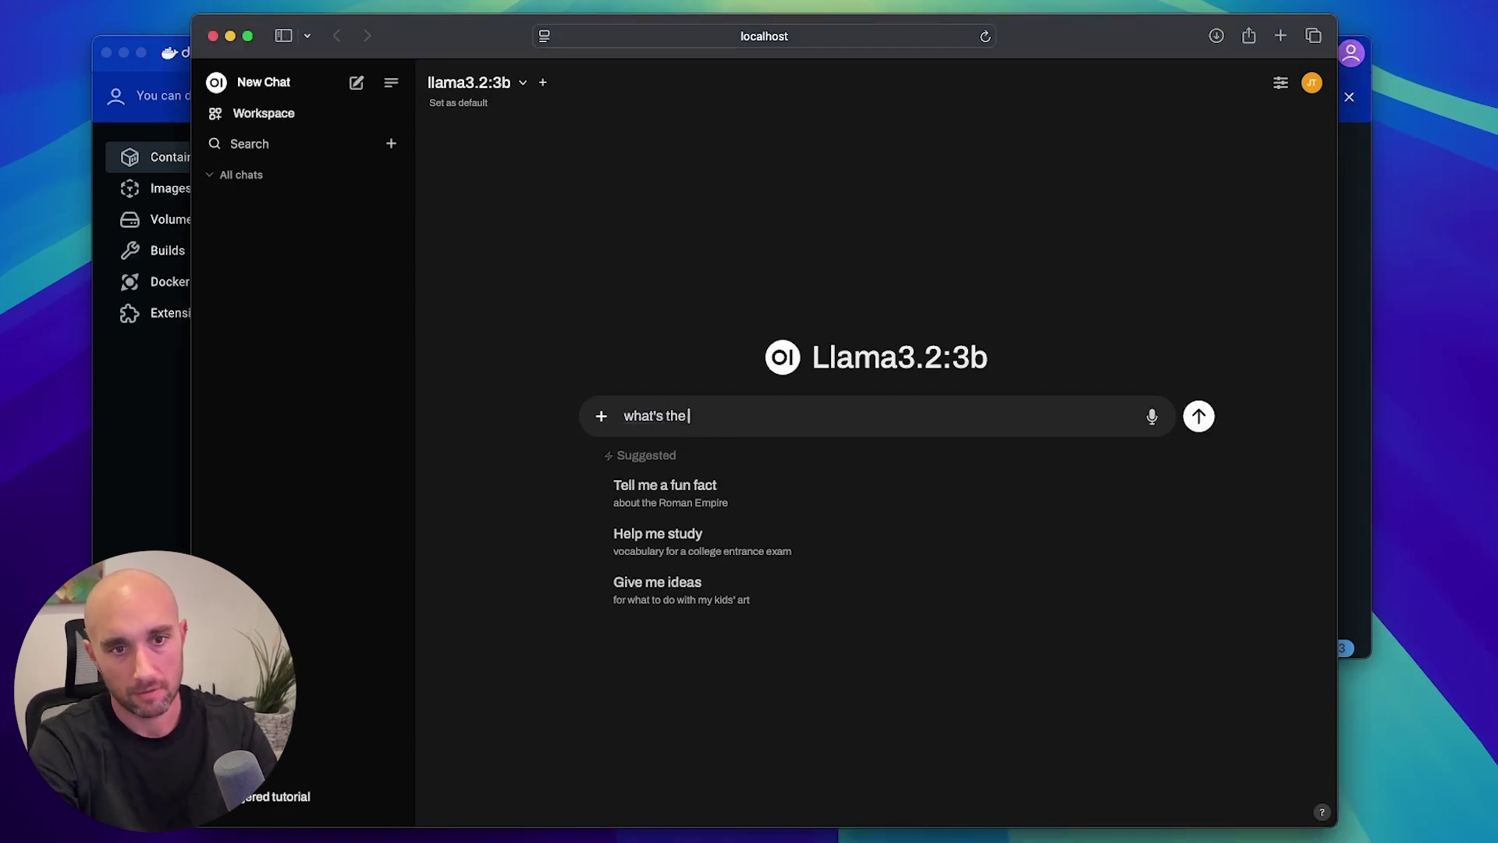
pyautogui.write(' capital of can')
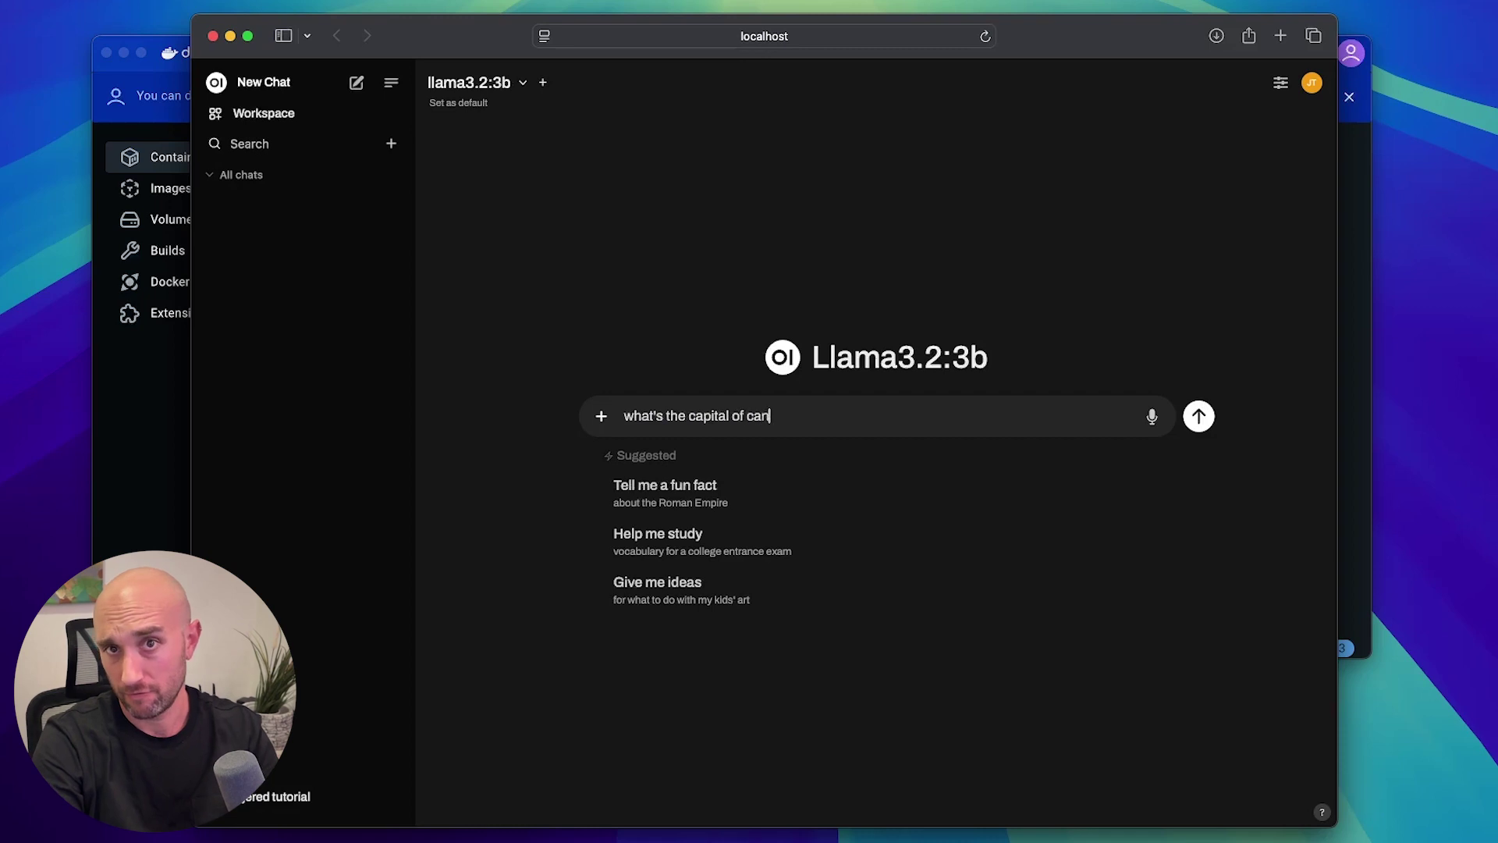
pyautogui.write('ada?')
pyautogui.press('Return')
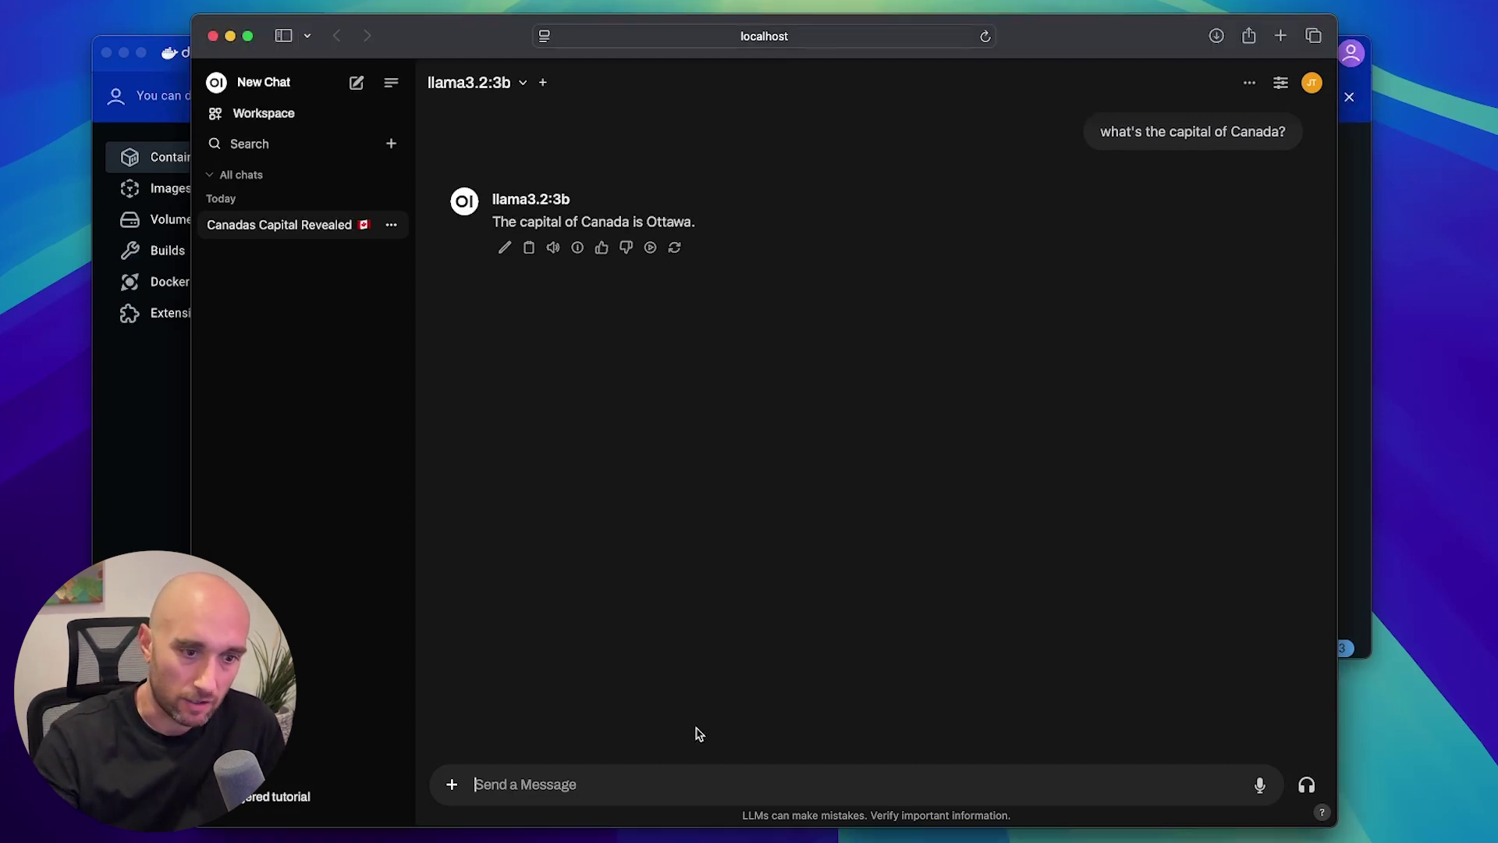
# Enable the Web Search toggle in Admin Settings after viewing the installed Ollama models, and start a new chat.
pyautogui.click(452, 784)
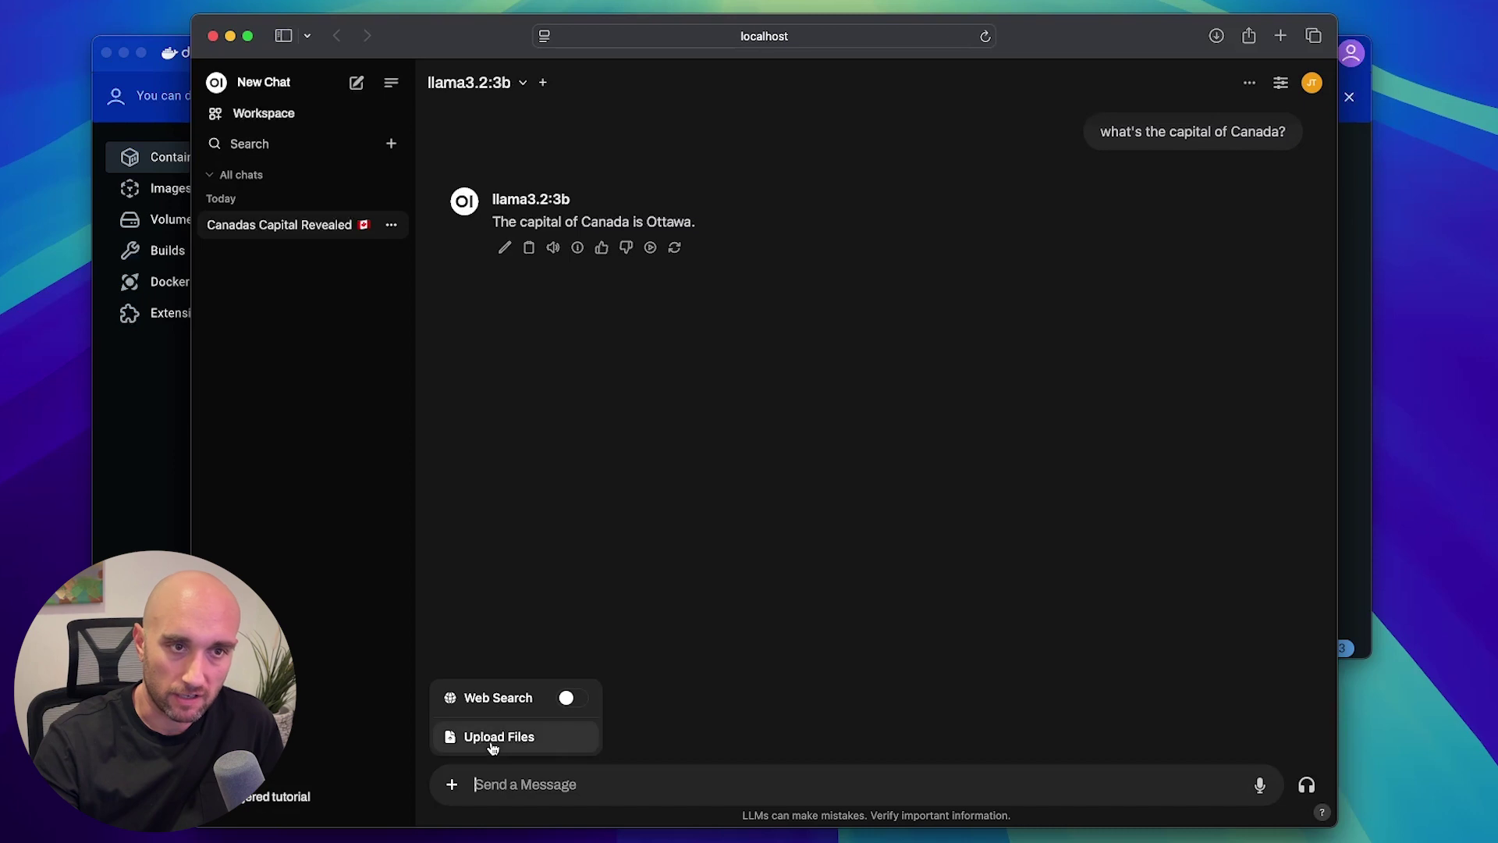
pyautogui.click(294, 798)
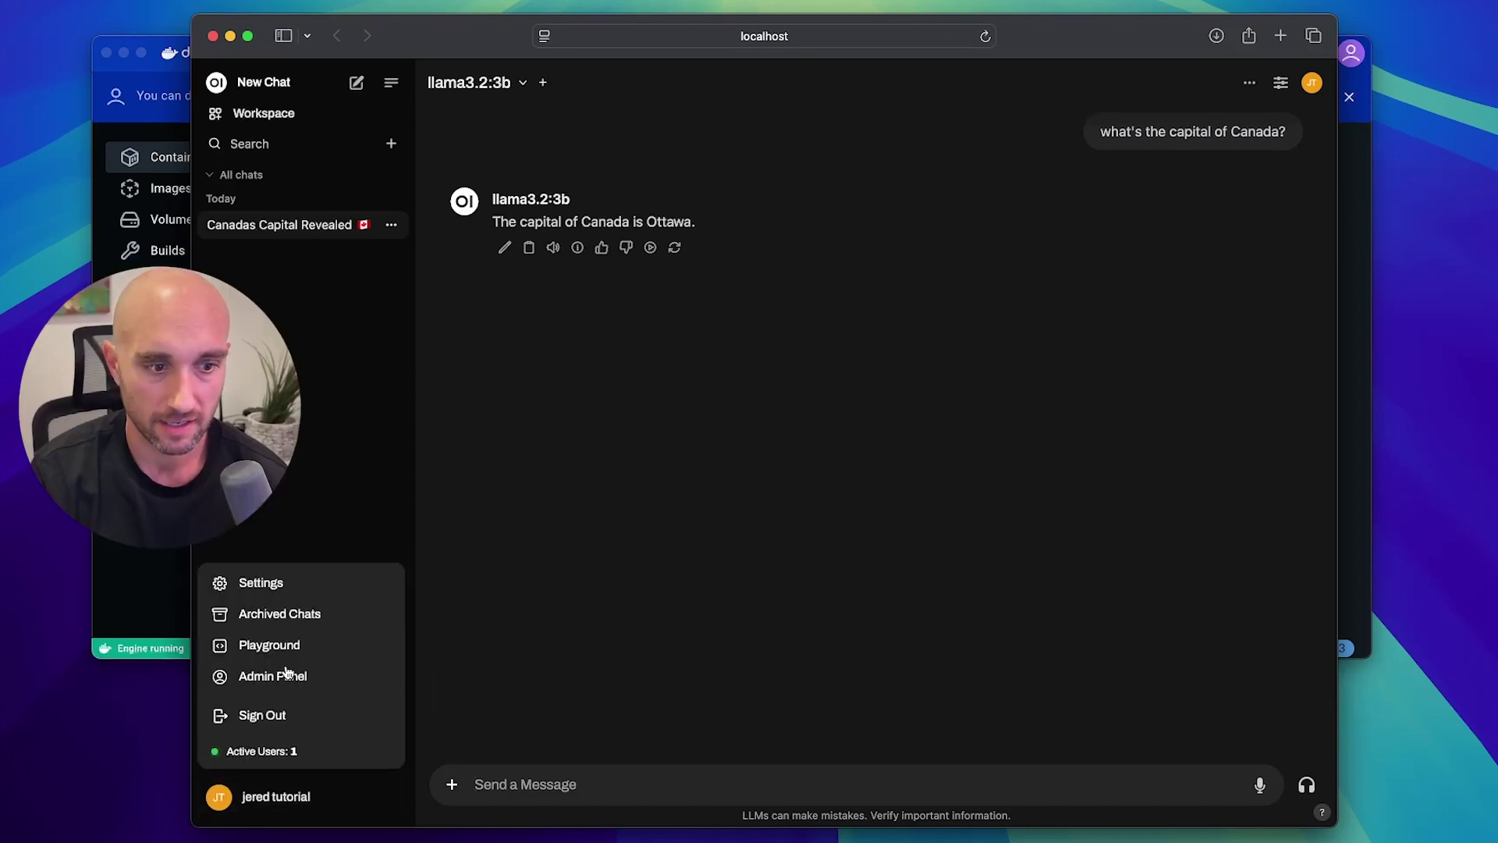
pyautogui.click(261, 591)
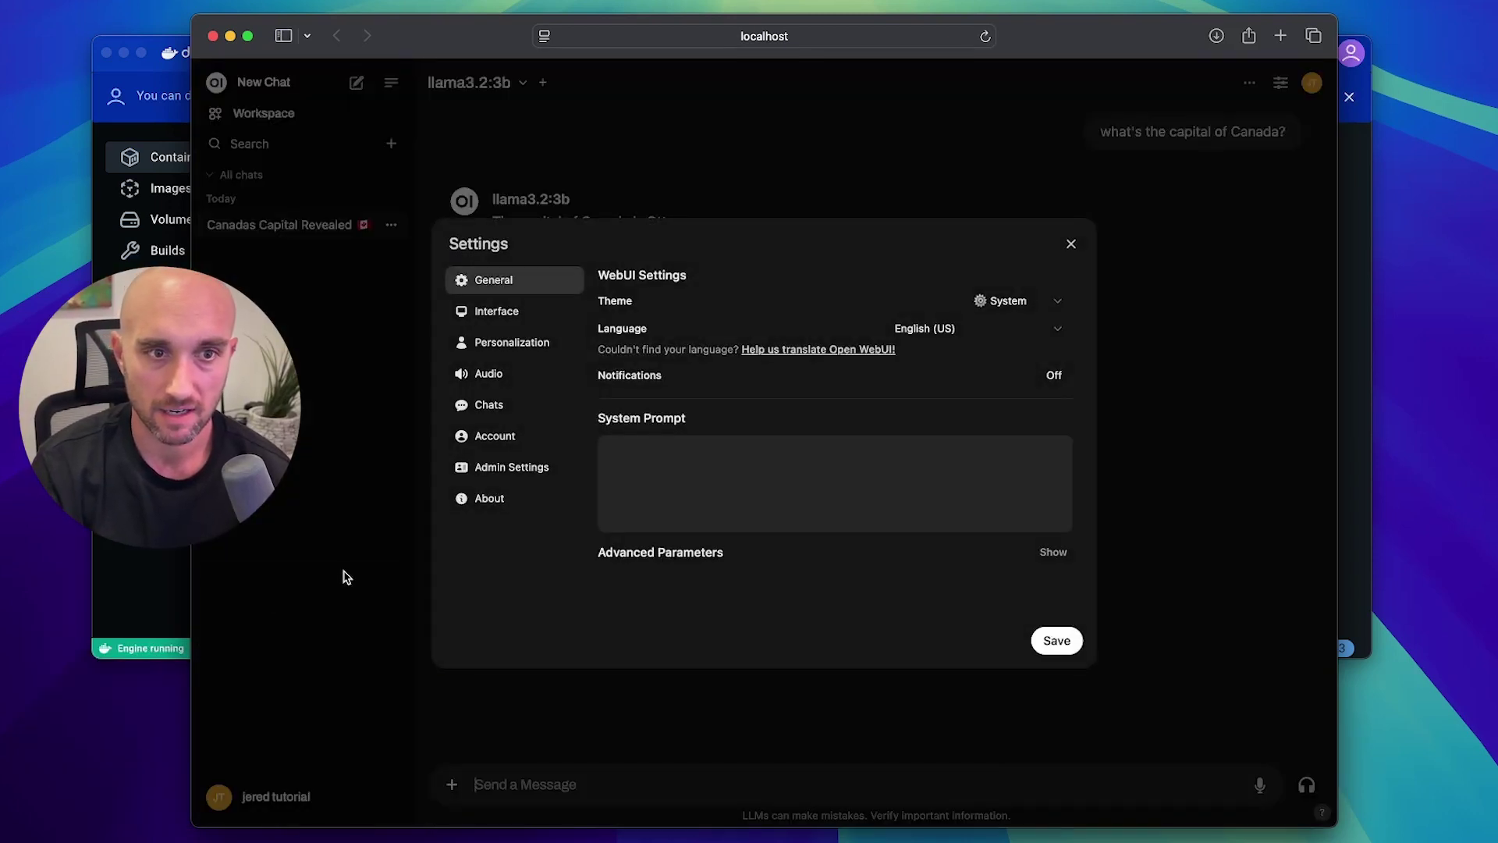
pyautogui.click(503, 469)
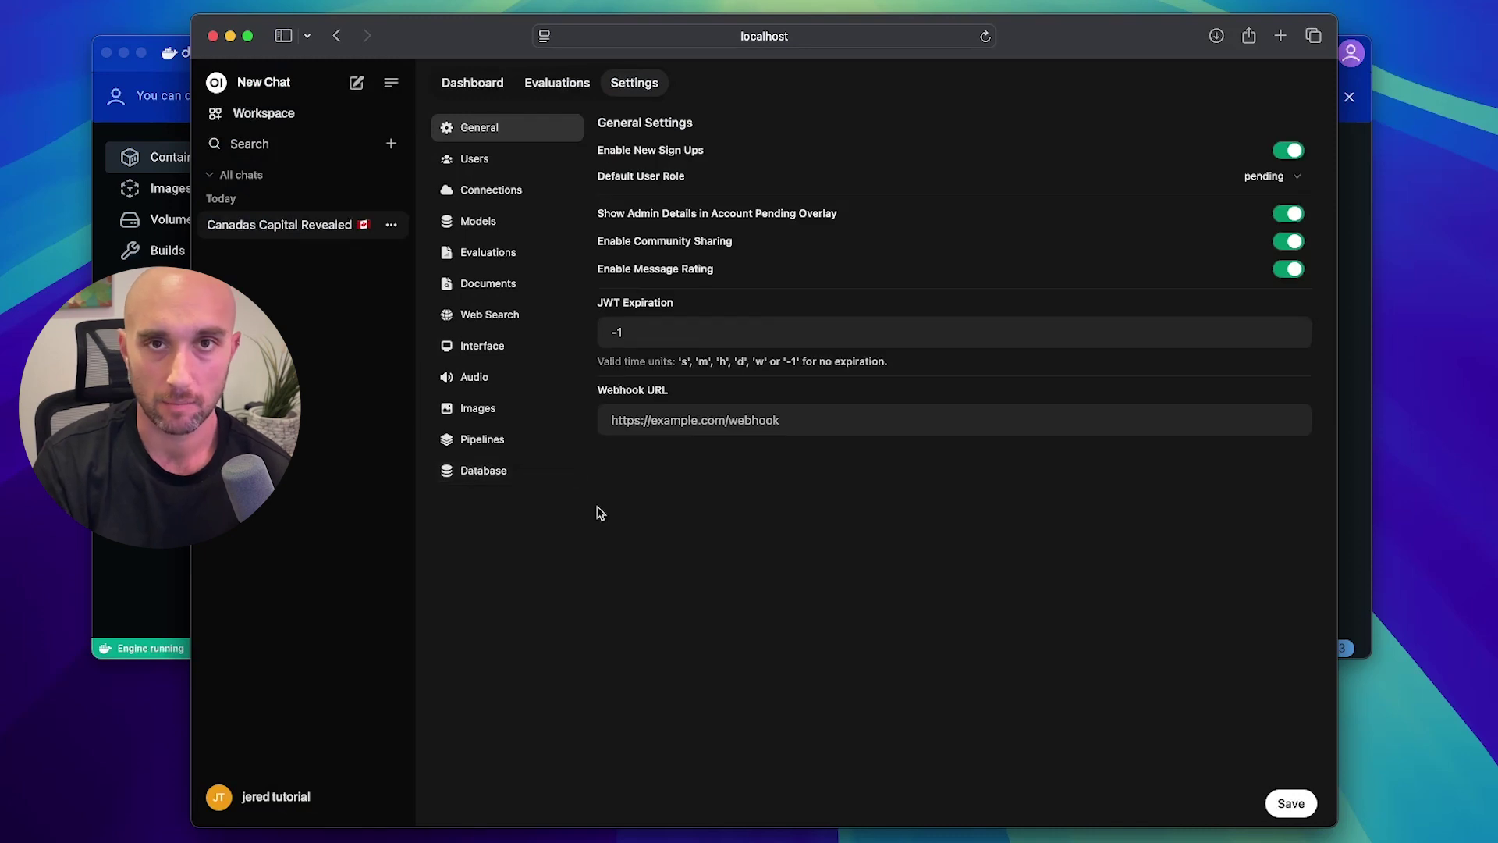
pyautogui.click(485, 223)
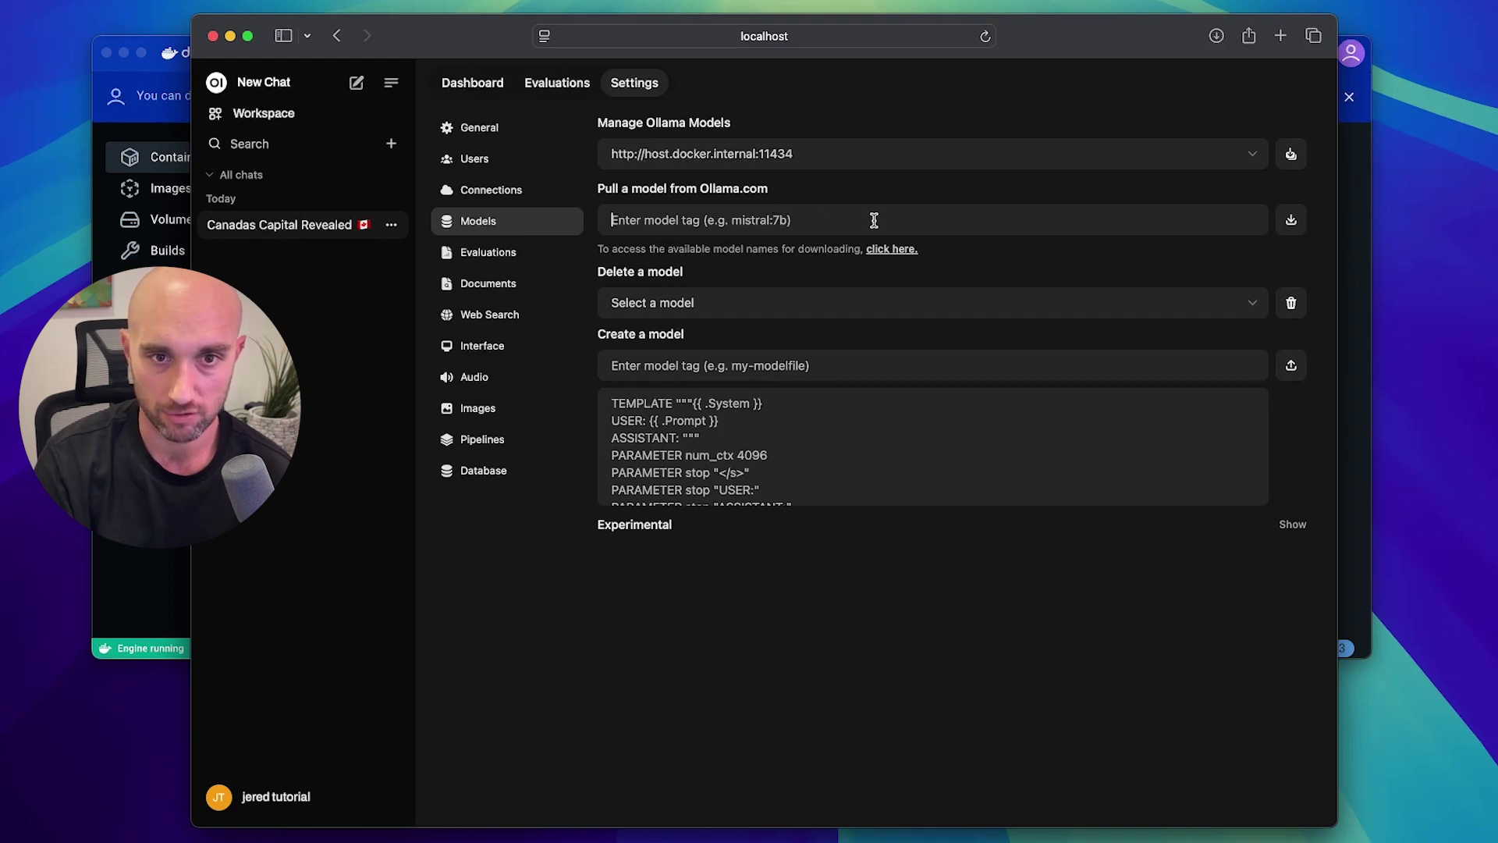
pyautogui.click(1252, 304)
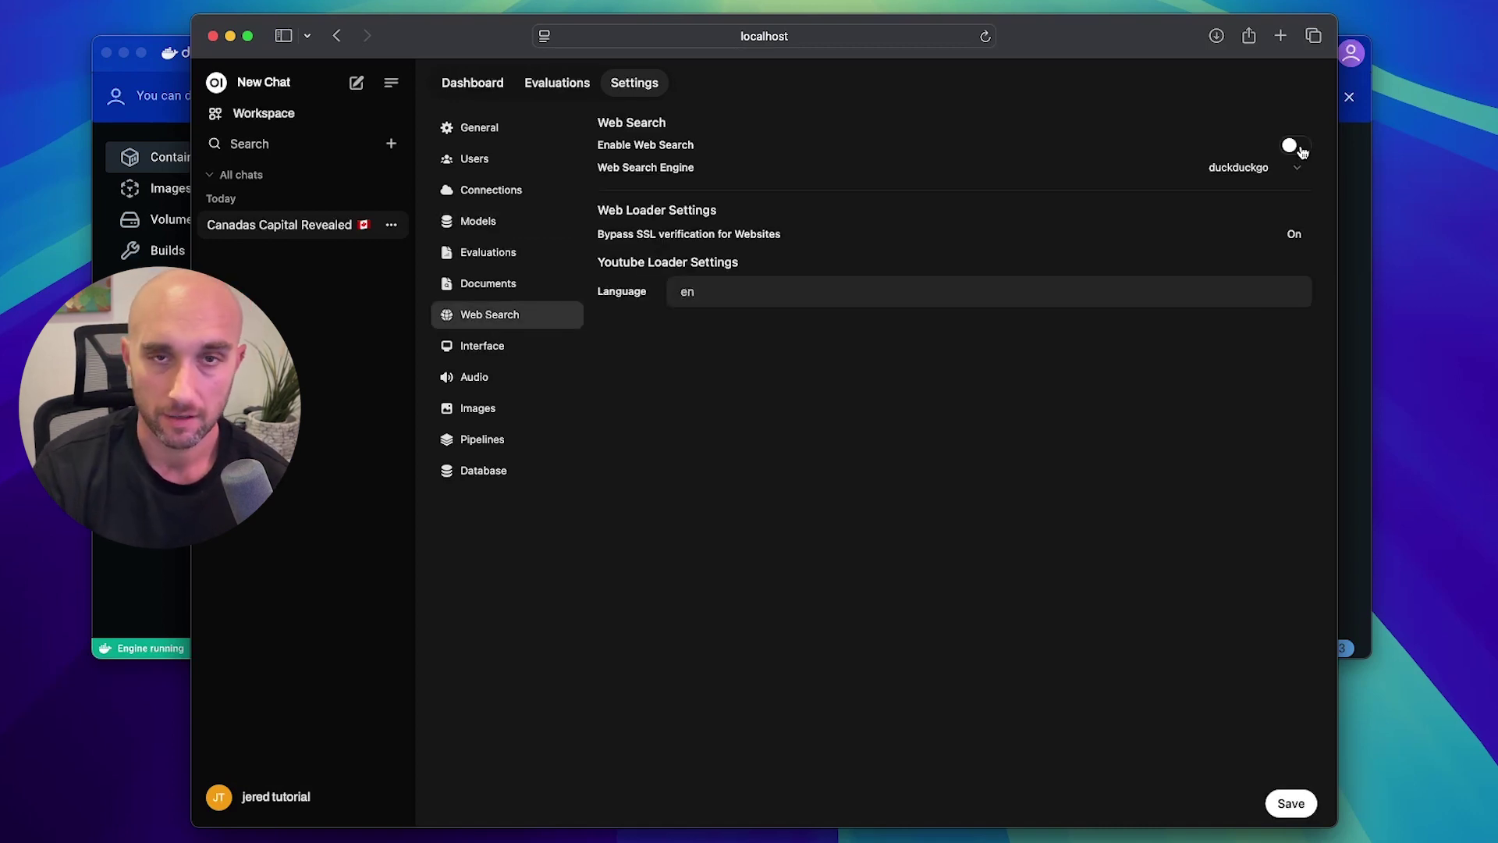
pyautogui.click(1296, 146)
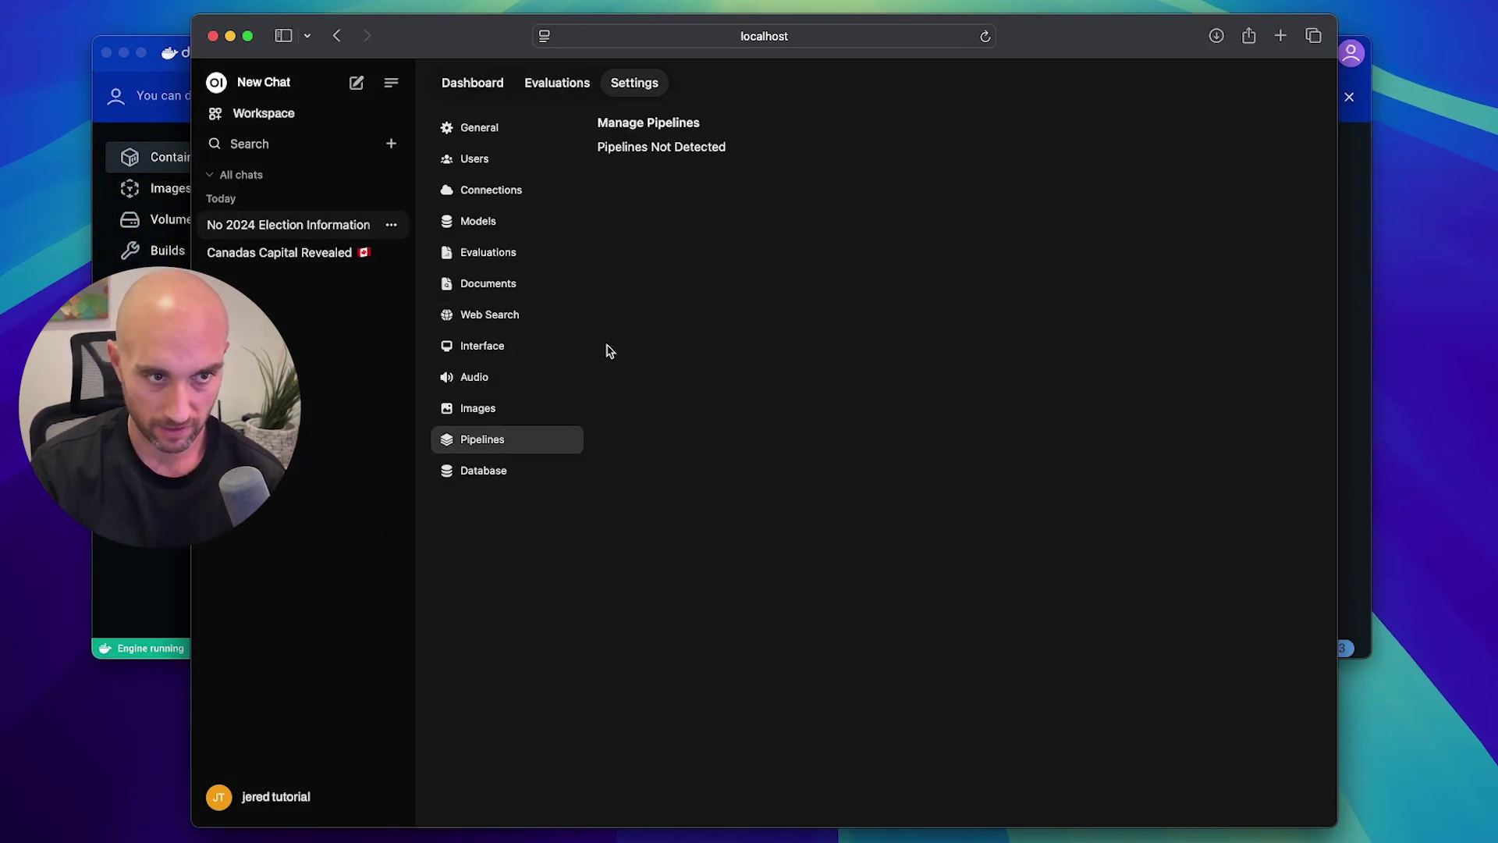
pyautogui.click(264, 83)
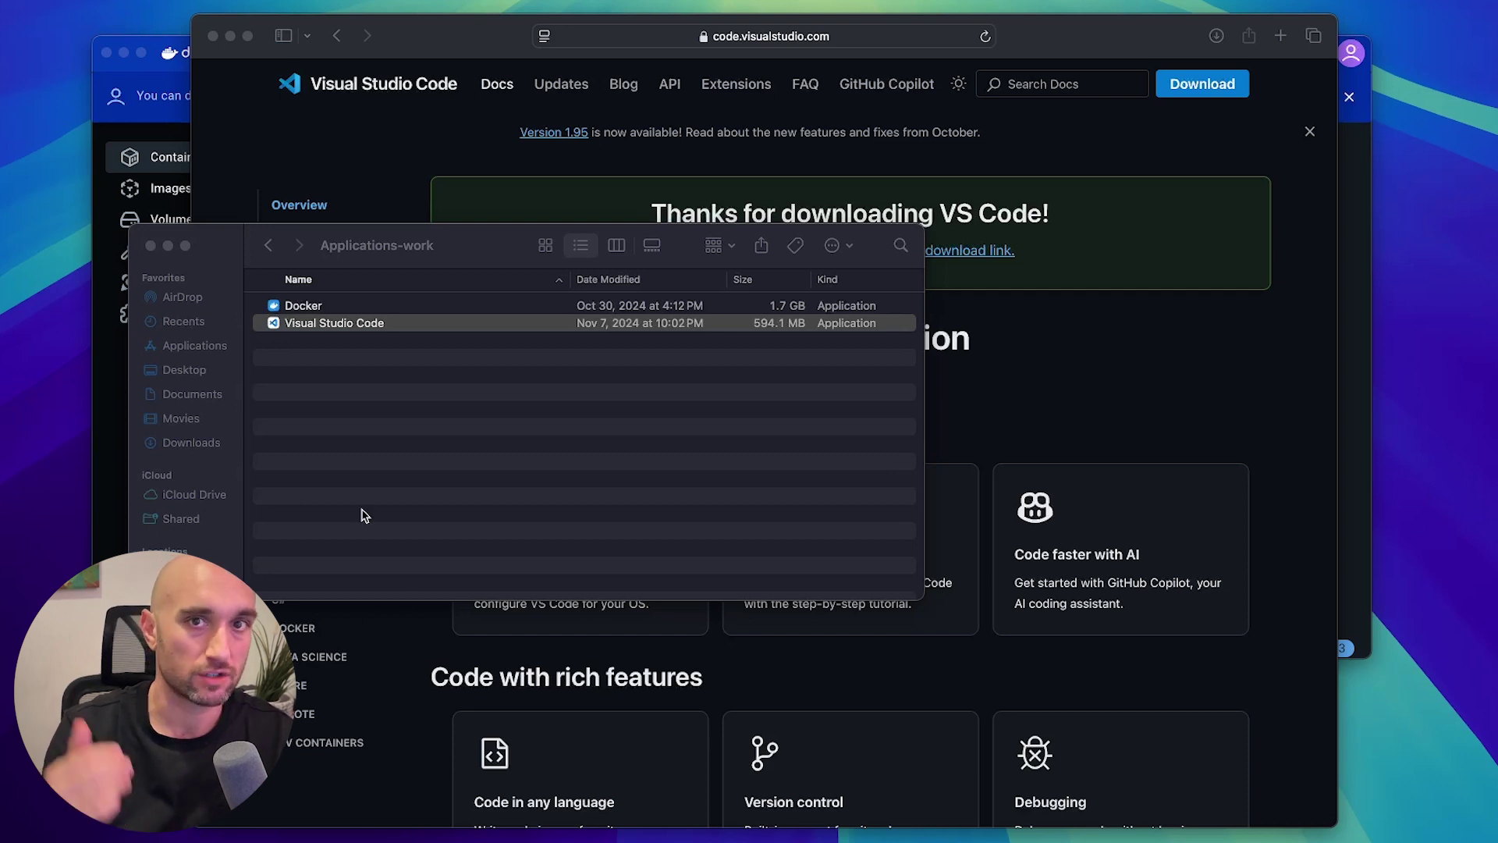
# Open the Visual Studio Code app from Finder's Applications-work folder.
pyautogui.click(324, 323)
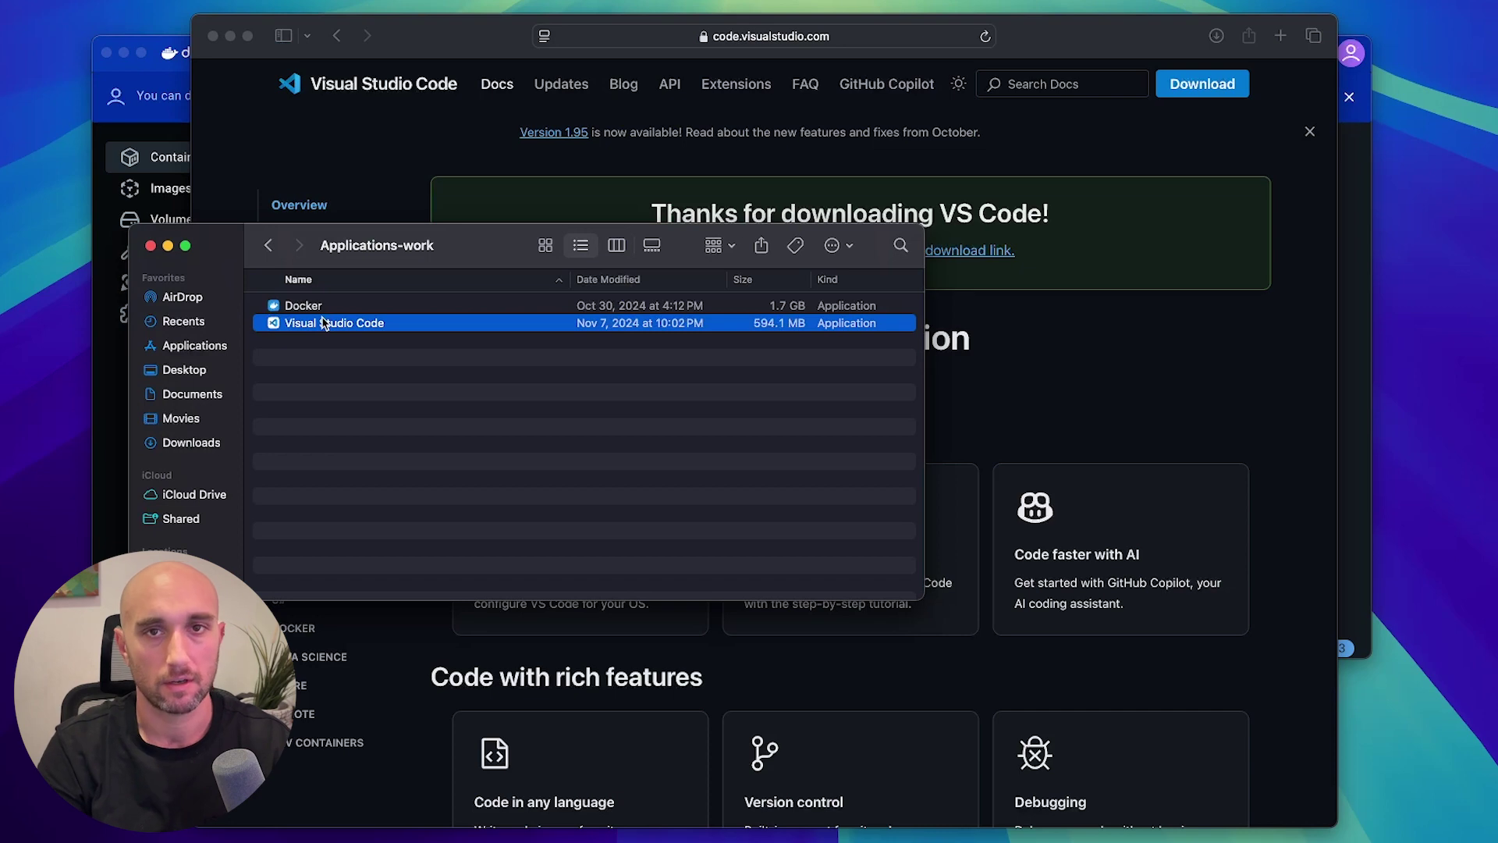
pyautogui.doubleClick(324, 323)
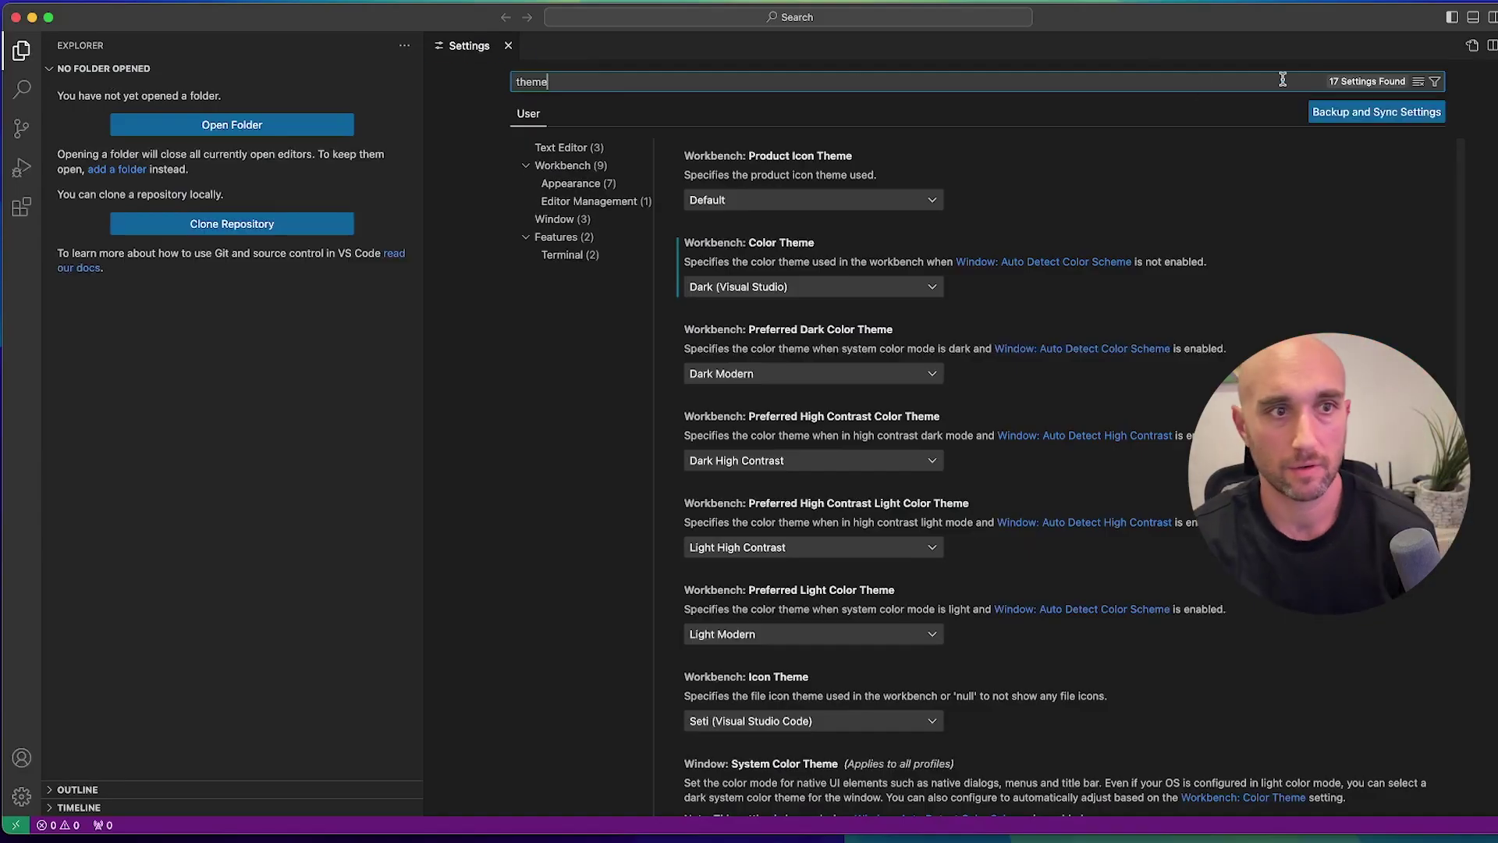
# Close Settings and install the Continue extension from the Extensions view.
pyautogui.click(512, 46)
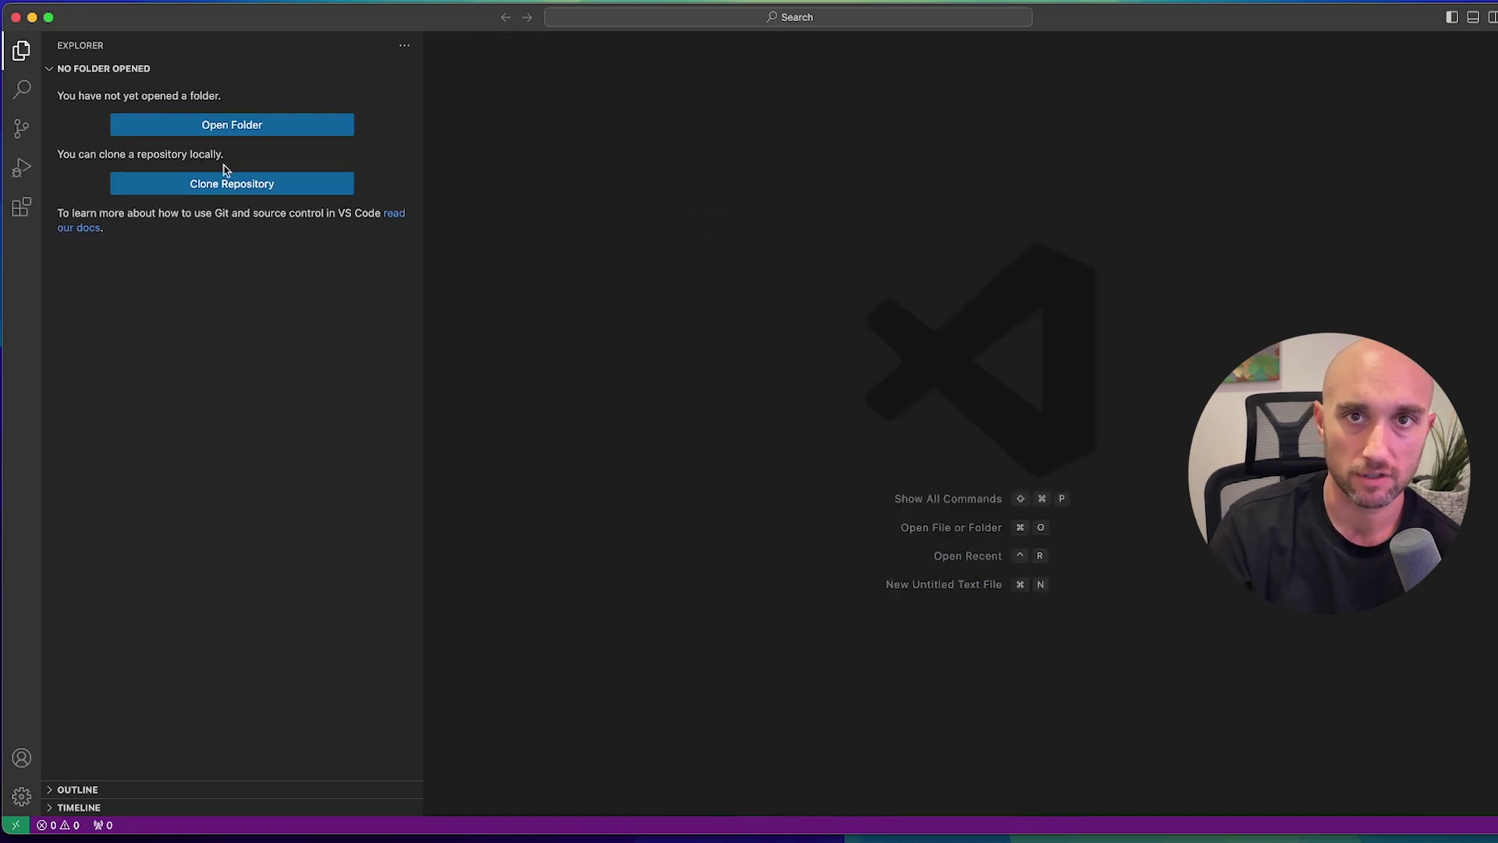
pyautogui.click(21, 209)
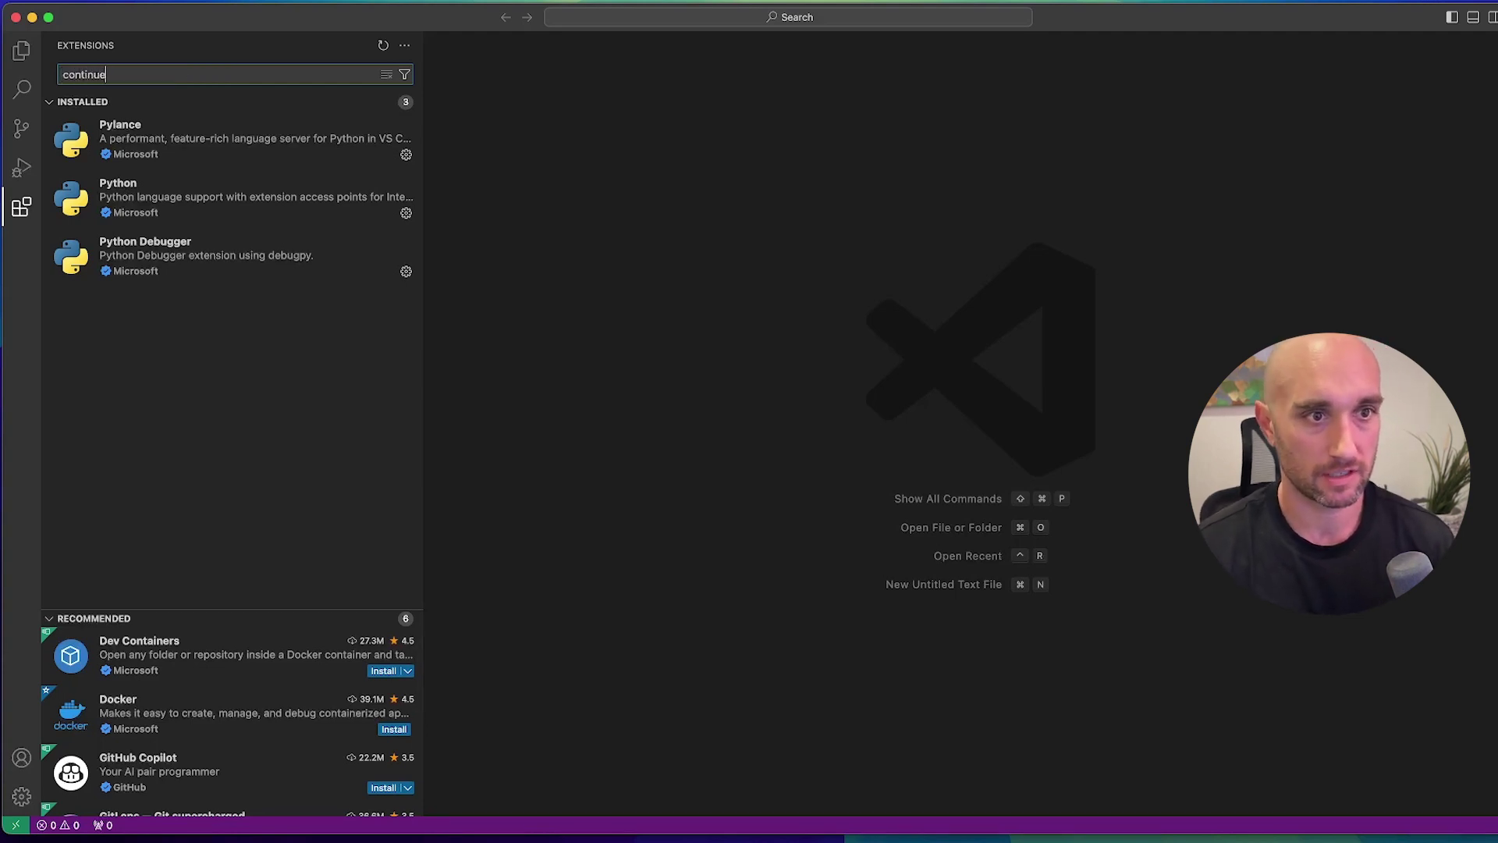
pyautogui.click(234, 117)
pyautogui.click(390, 135)
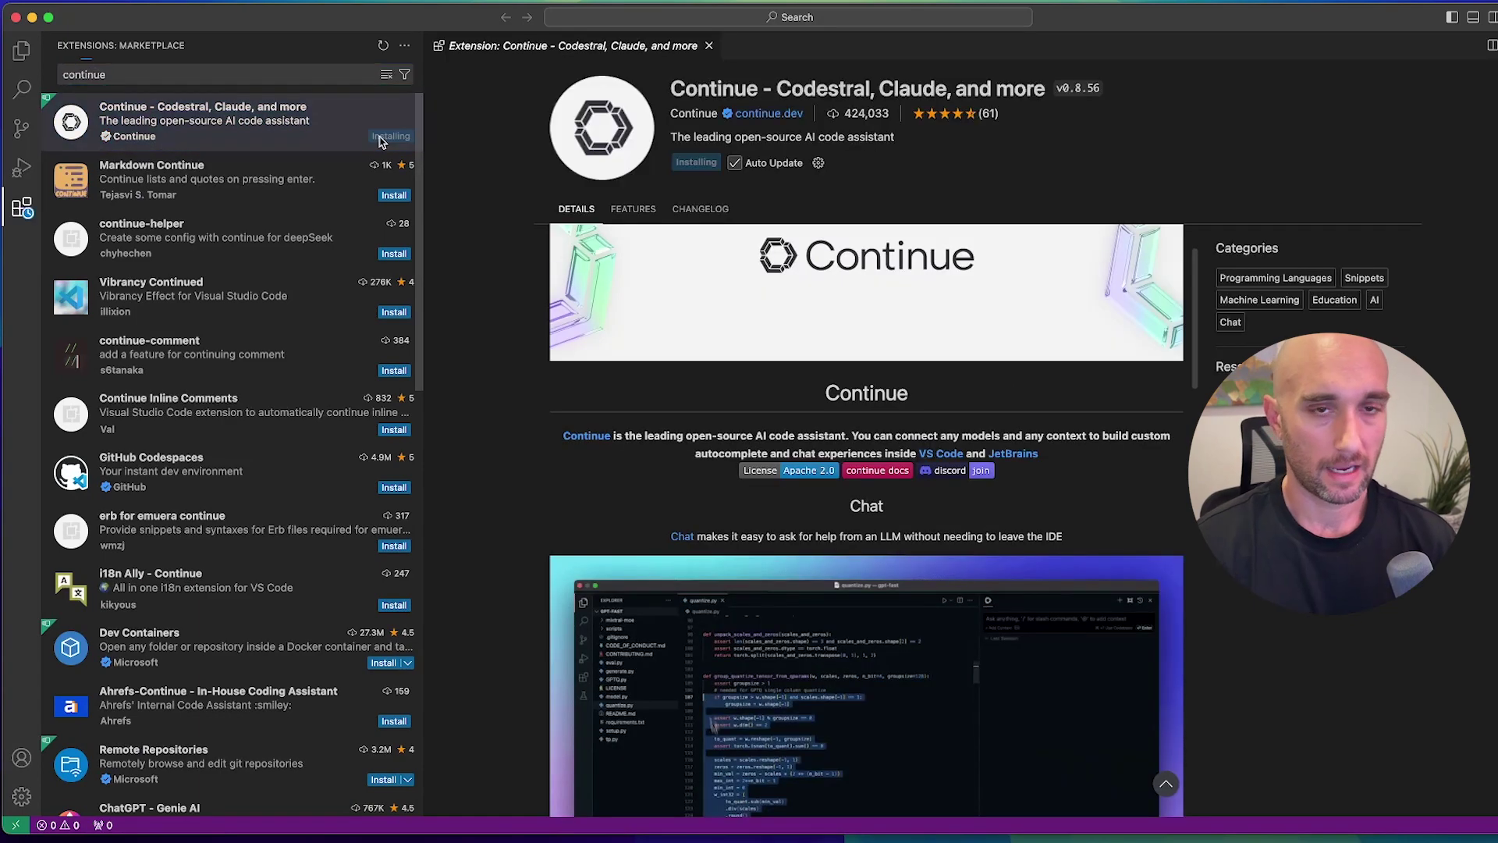
# Scroll through the Continue extension's details page to review its features.
pyautogui.scroll(-1, 889, 554)
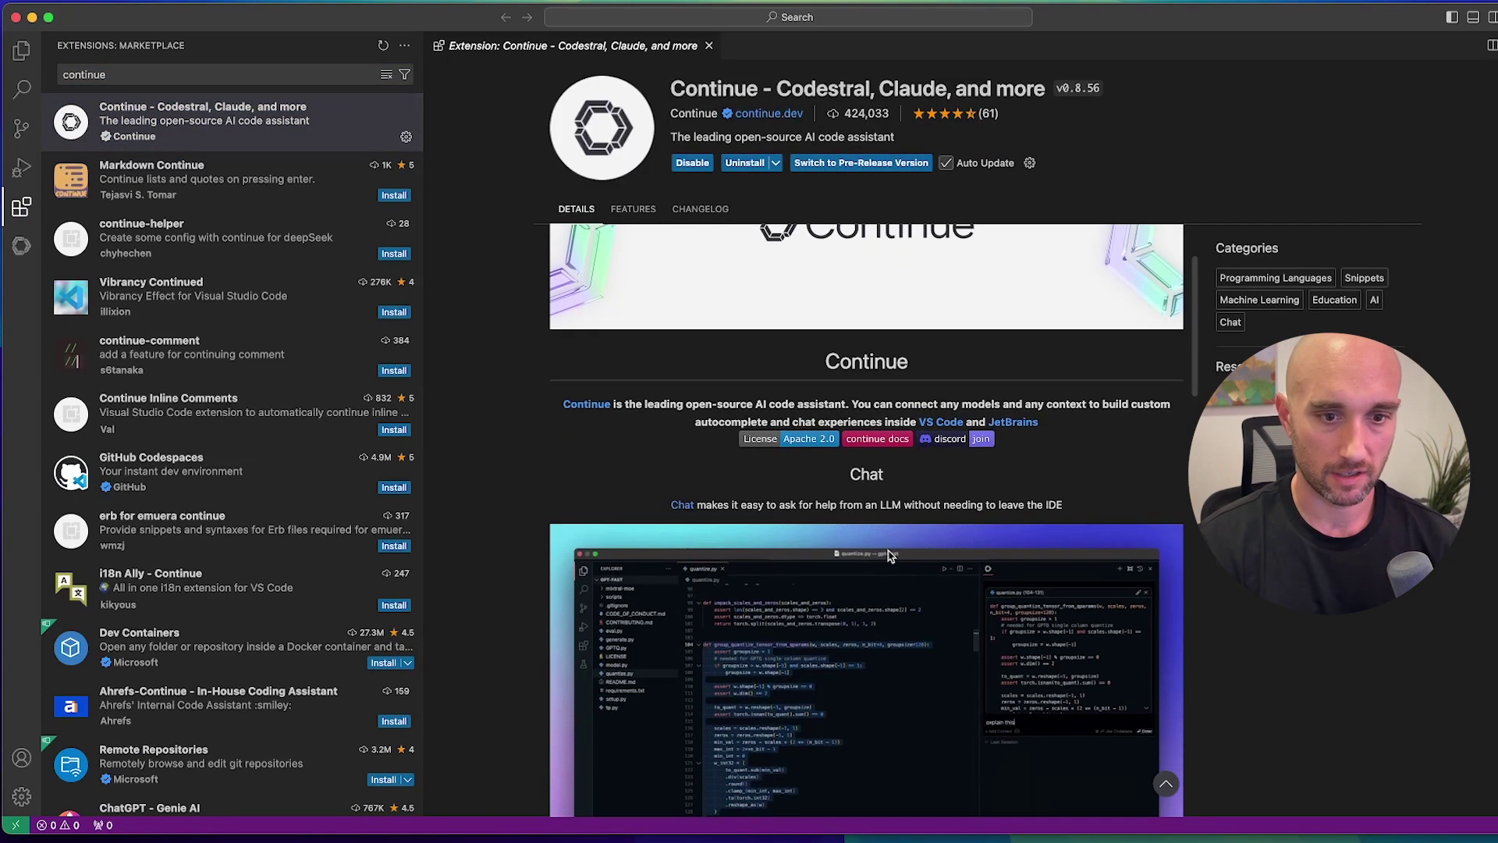
pyautogui.moveTo(836, 468); pyautogui.dragTo(889, 474)
pyautogui.scroll(-3, 938, 503)
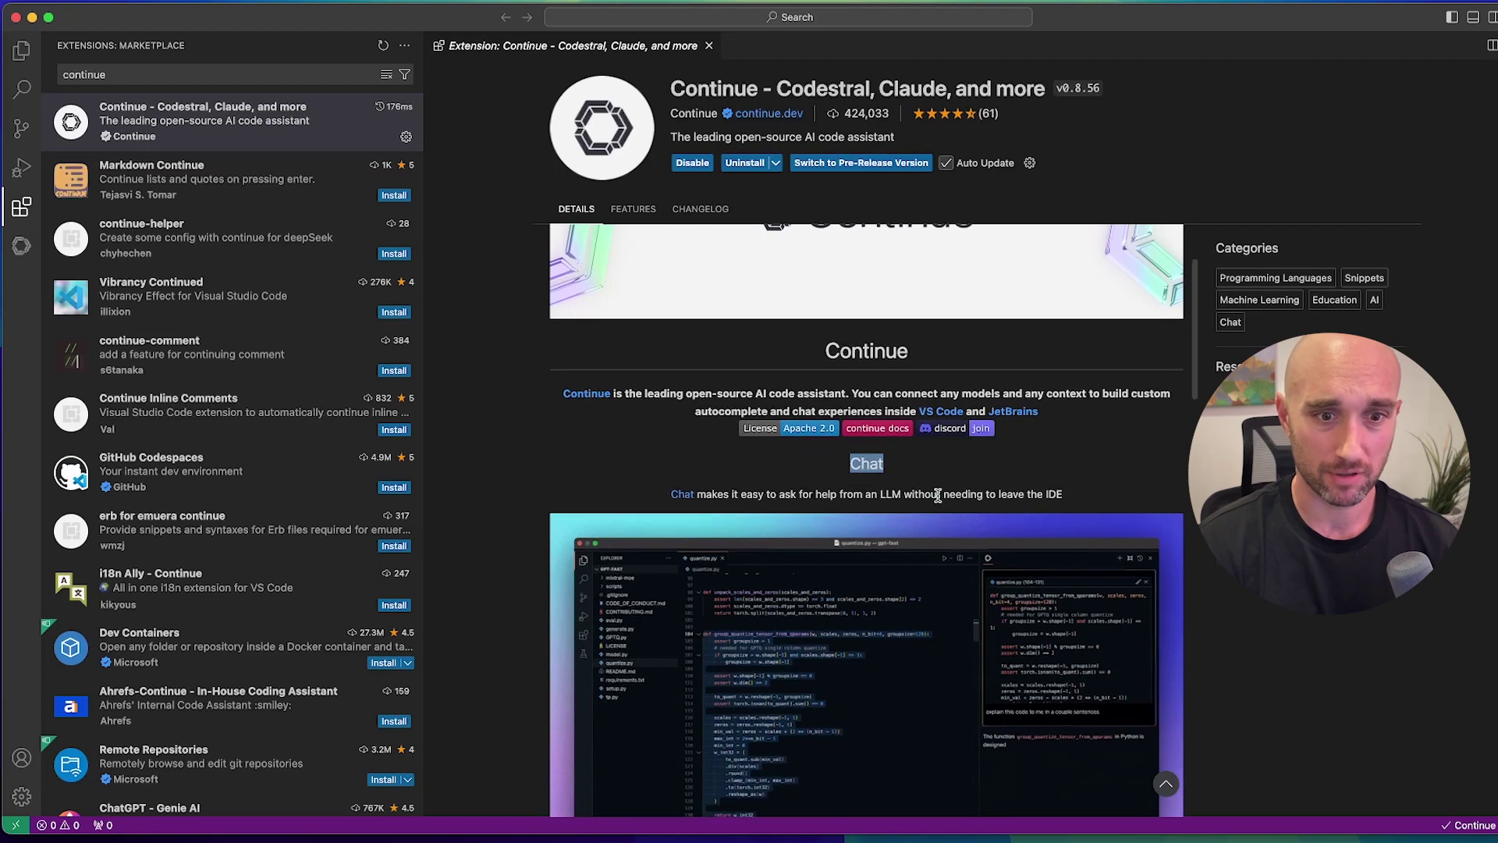
pyautogui.scroll(-5, 938, 503)
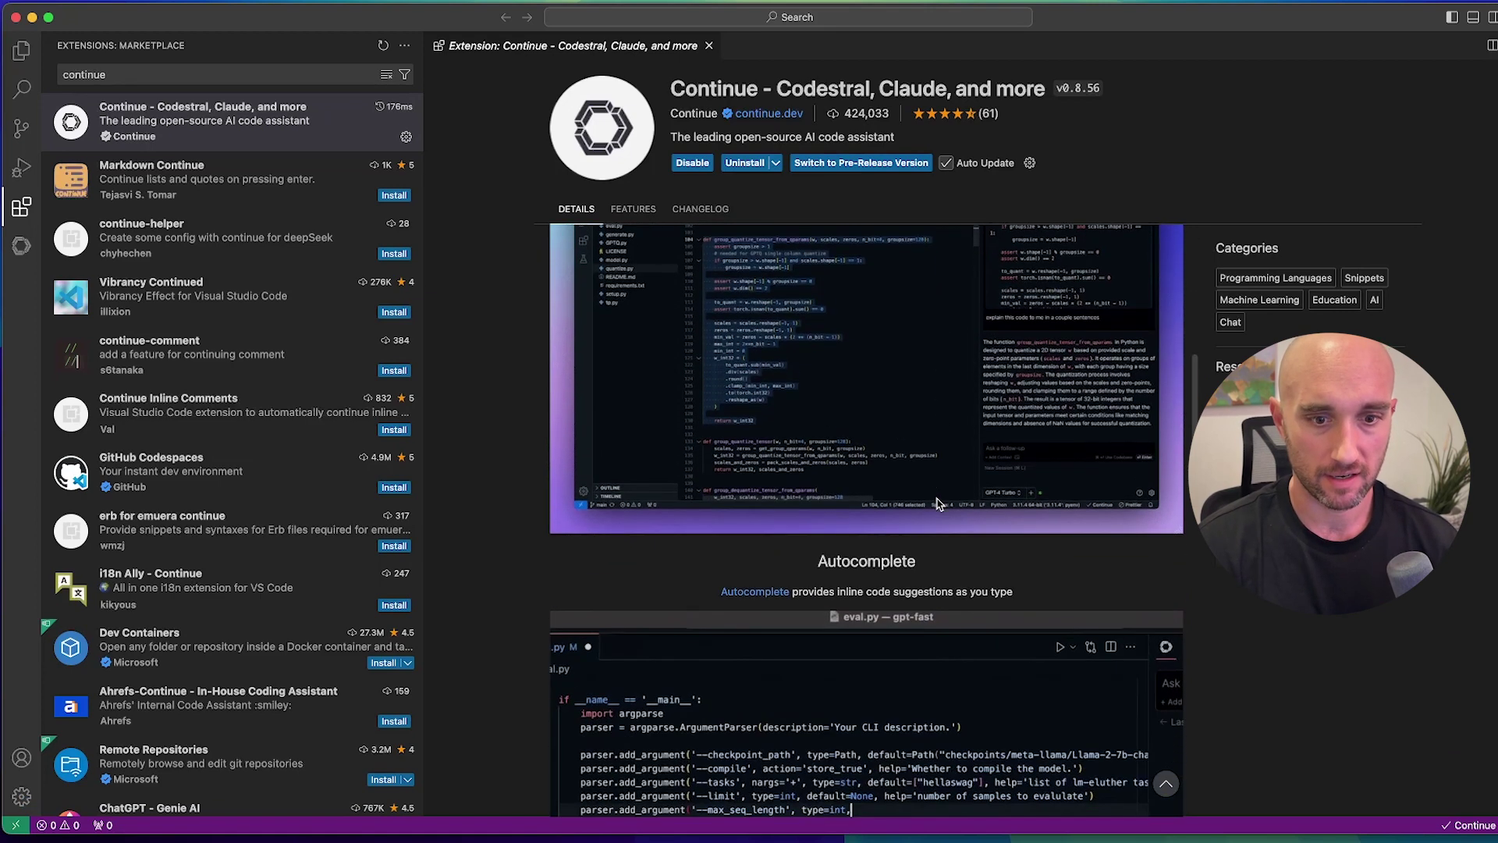
pyautogui.scroll(-2, 938, 503)
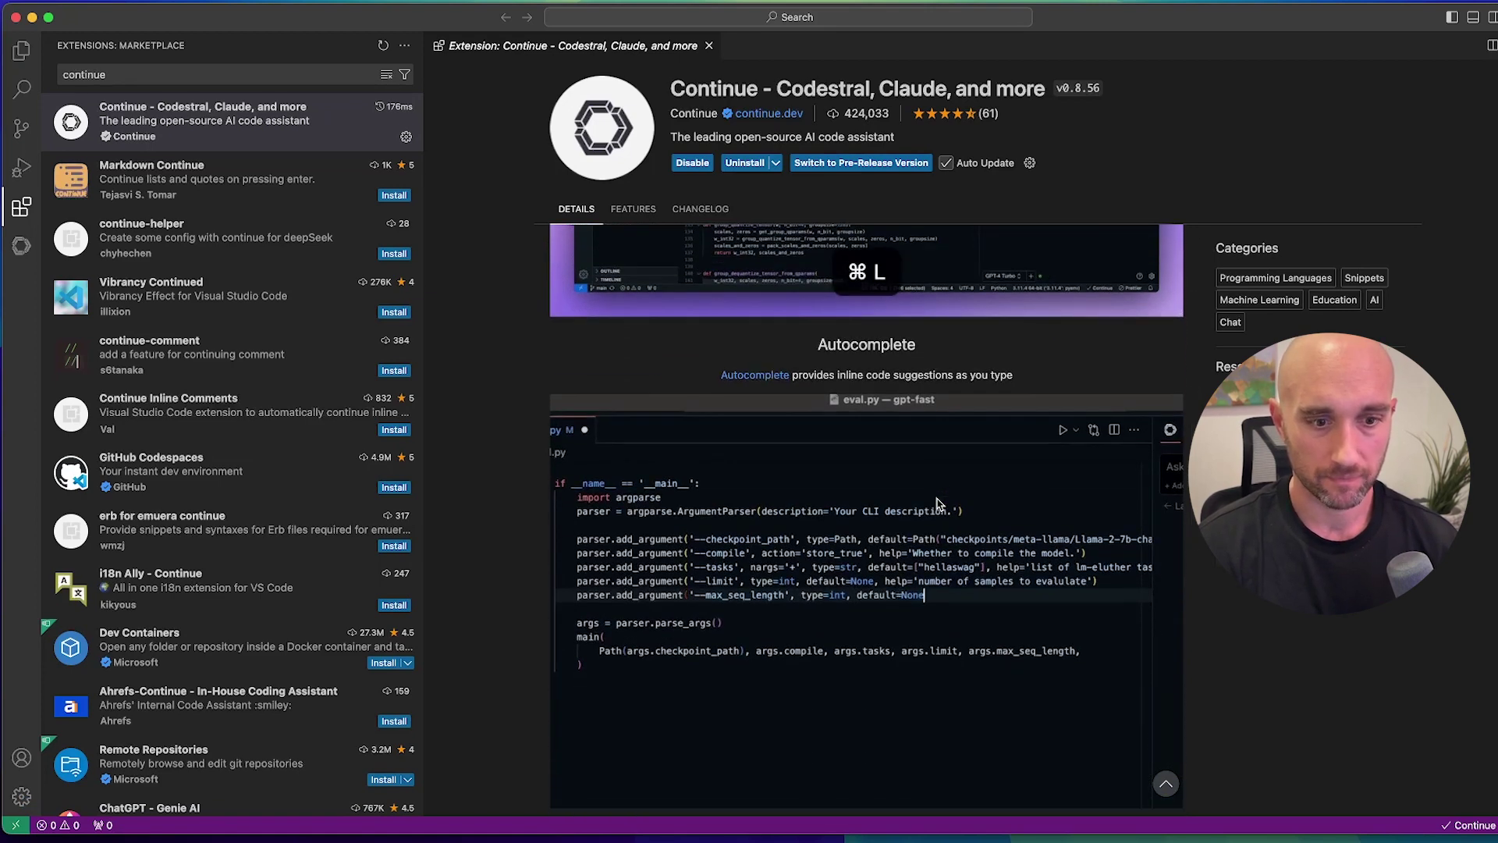
pyautogui.scroll(-1, 938, 503)
pyautogui.scroll(-6, 938, 504)
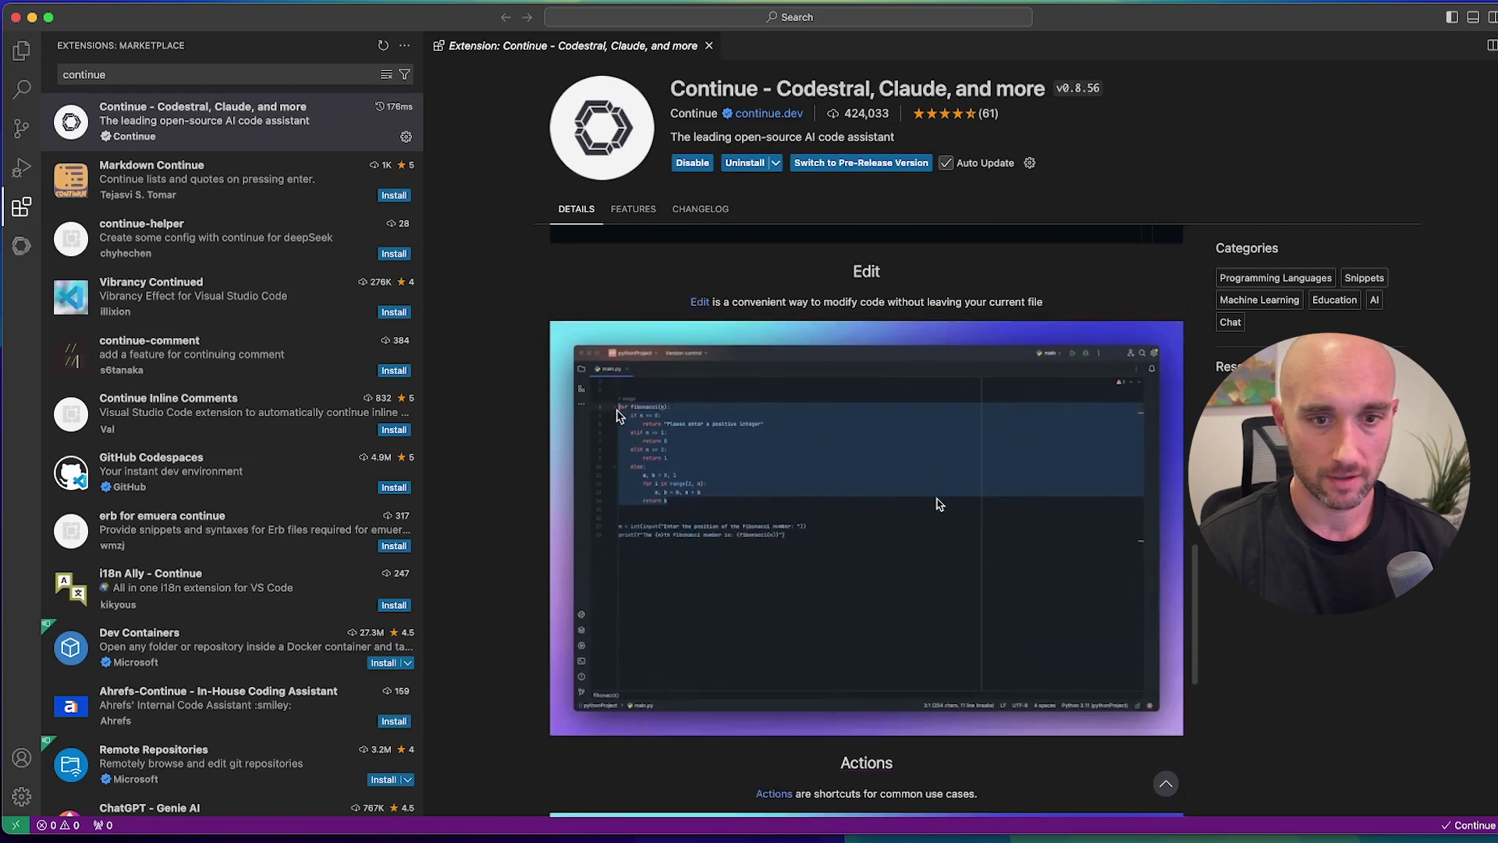
pyautogui.scroll(-6, 938, 503)
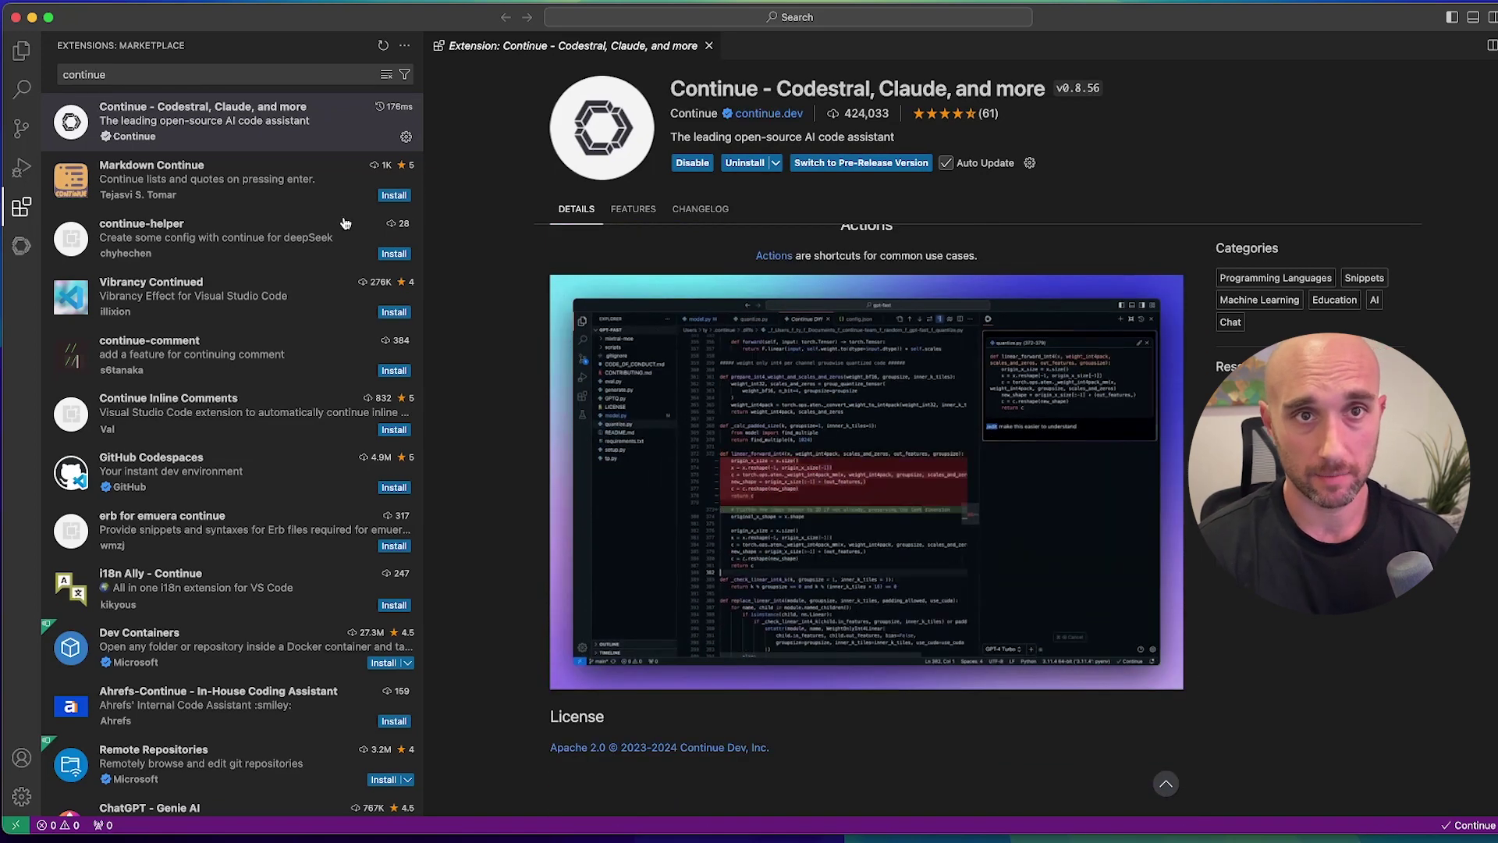
# In Continue's Local with Ollama setup, run the command that downloads starcoder2:3b.
pyautogui.click(22, 247)
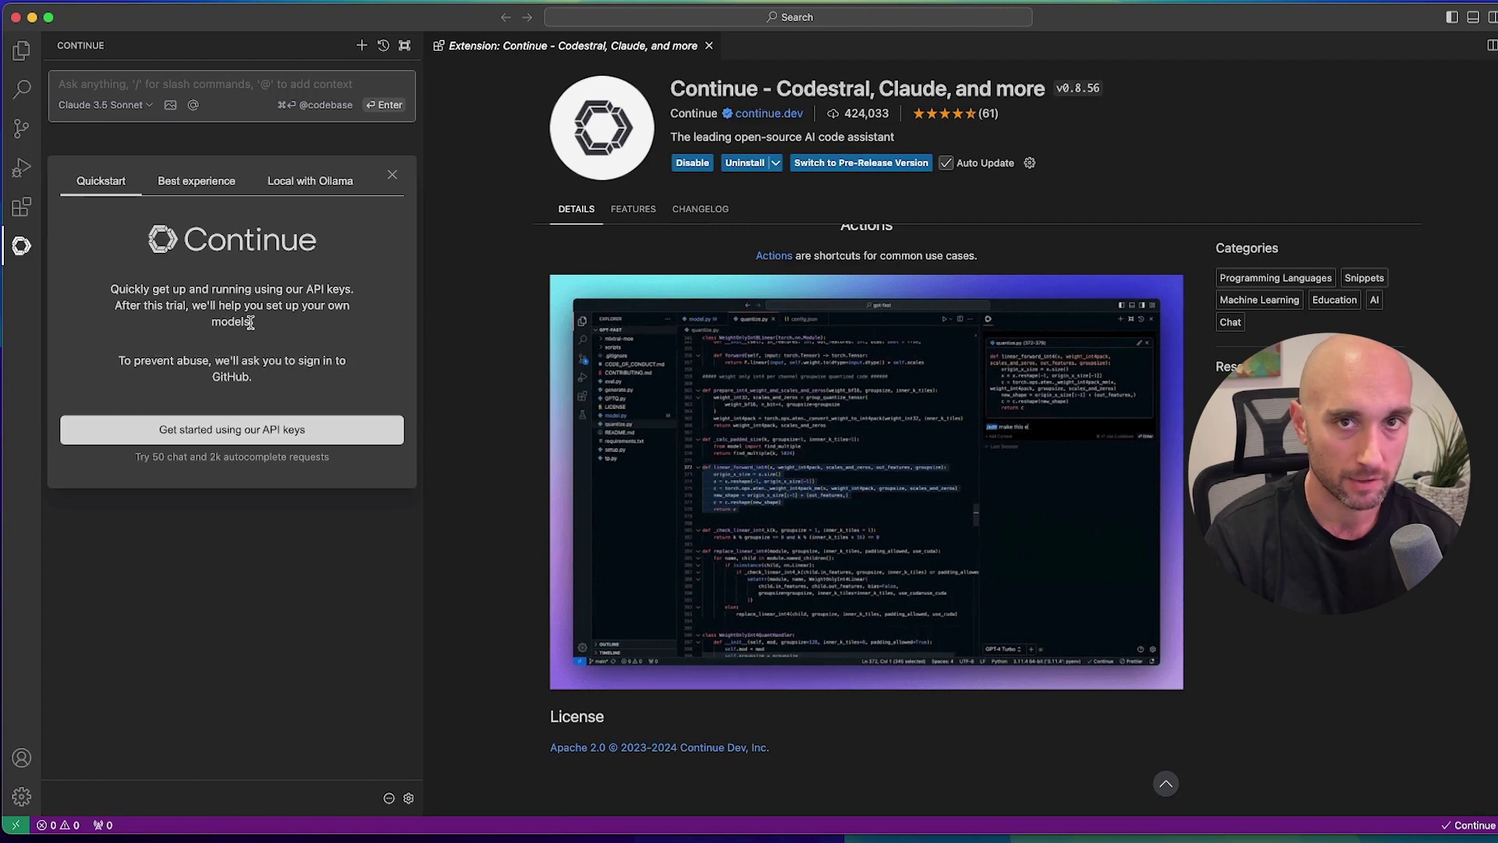
pyautogui.click(326, 181)
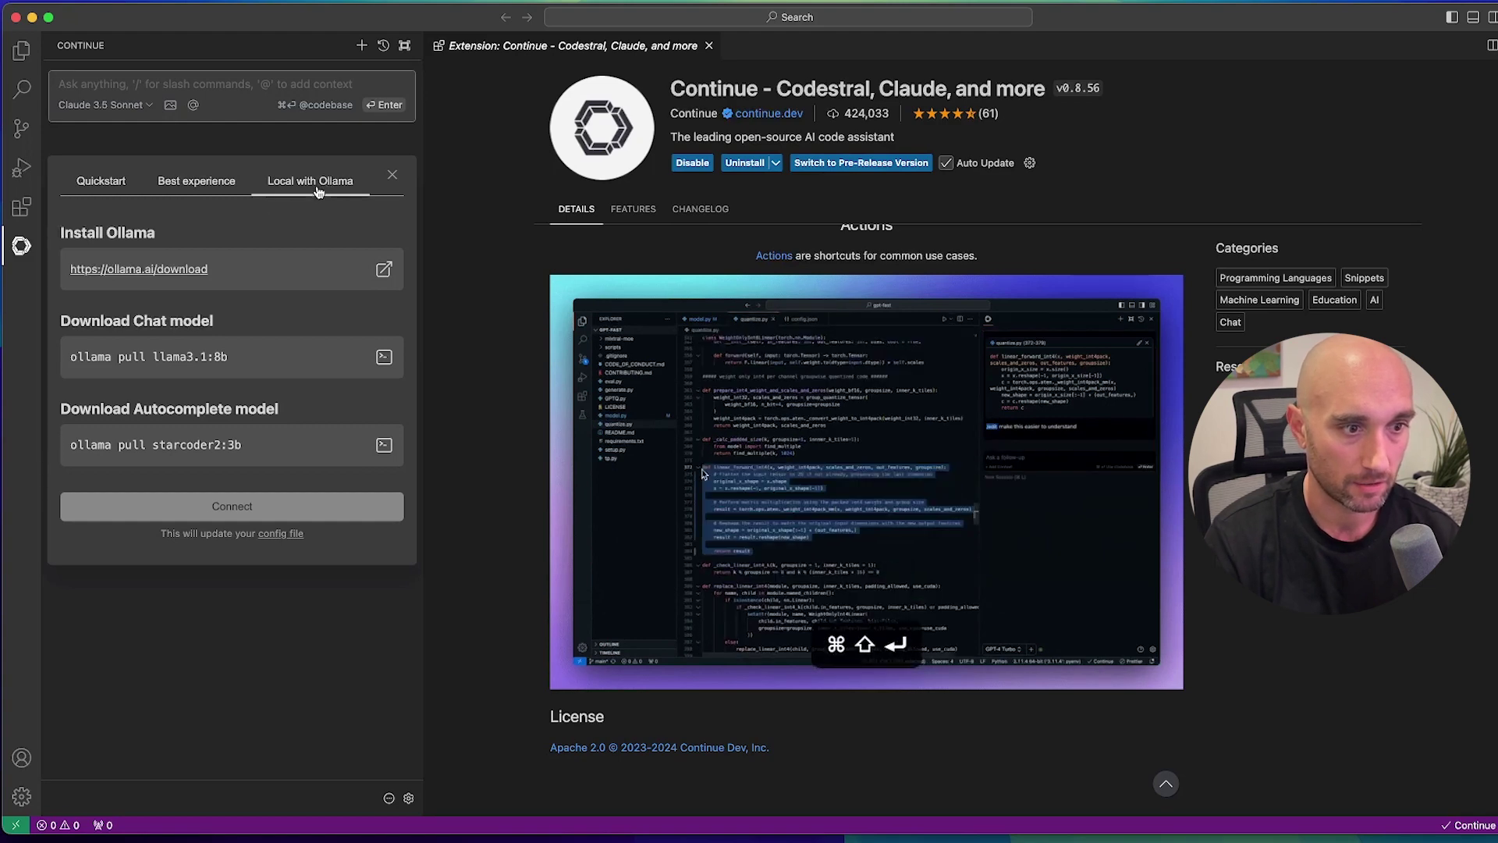
pyautogui.click(266, 451)
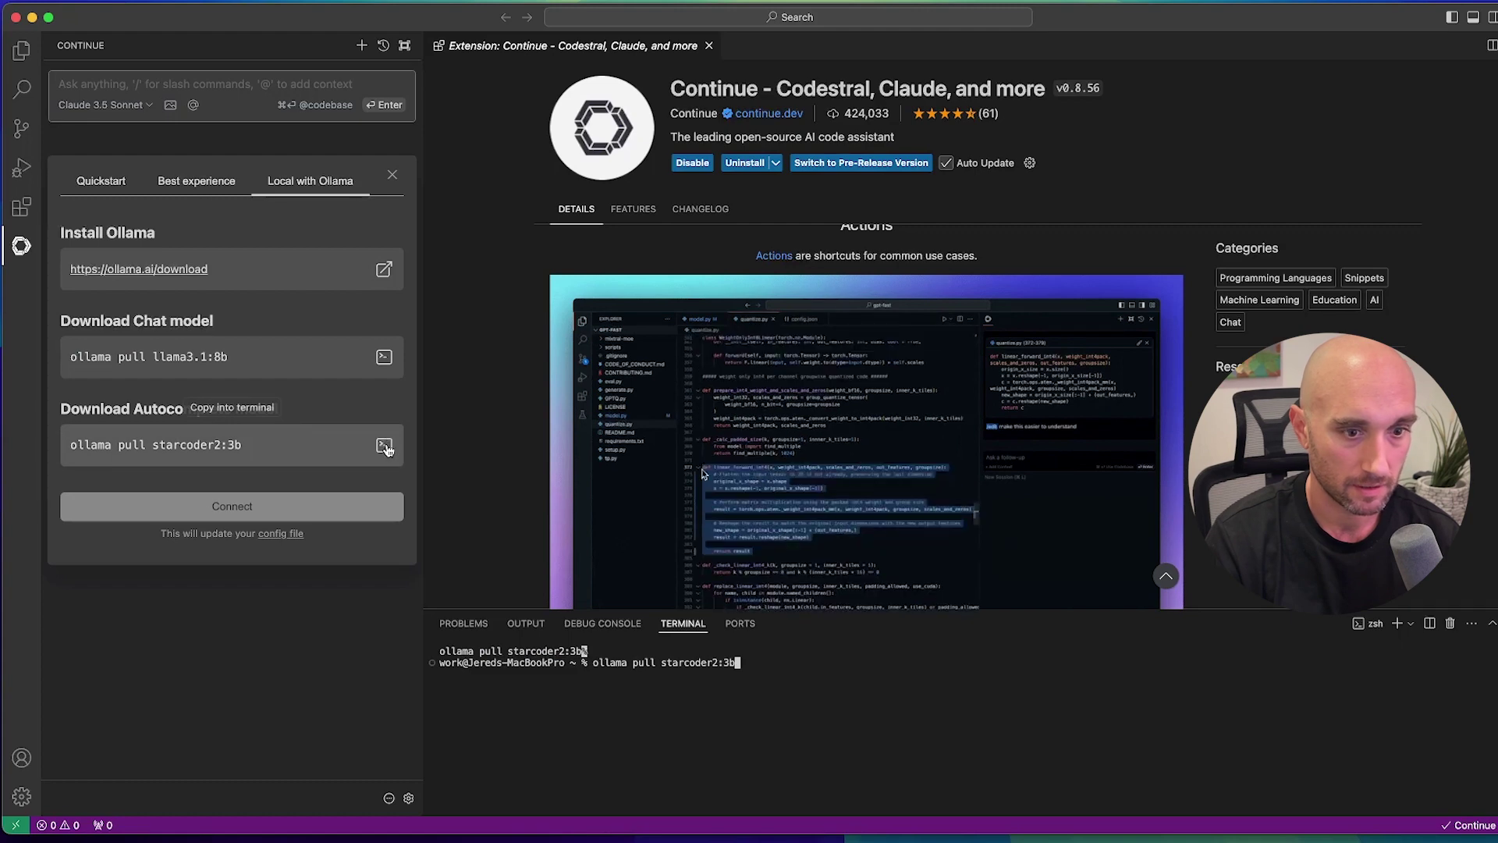
pyautogui.press('Return')
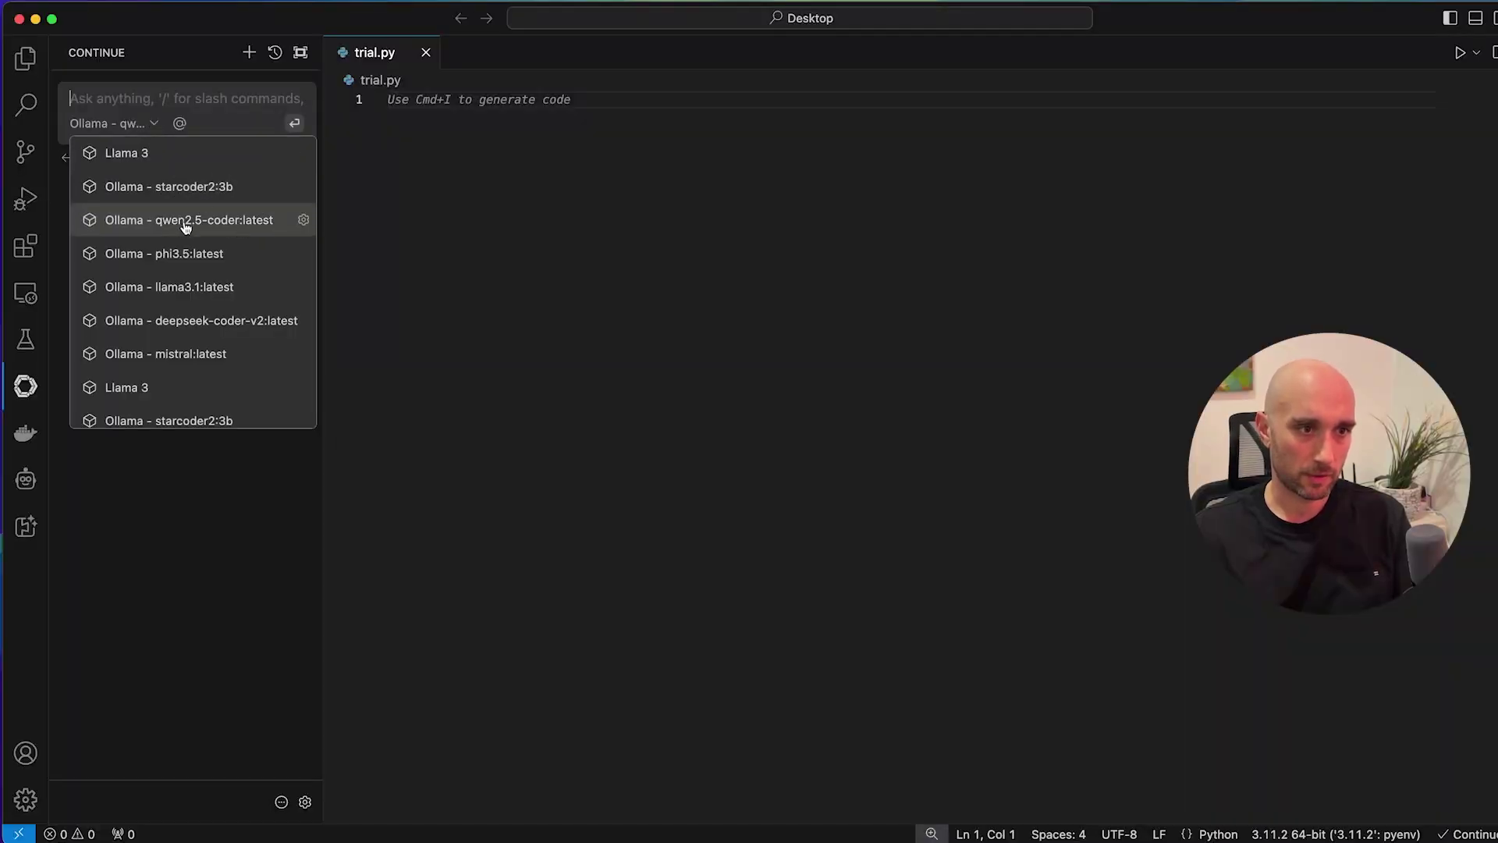
# Ask Continue's local model to 'create pong with pygame'.
pyautogui.click(155, 125)
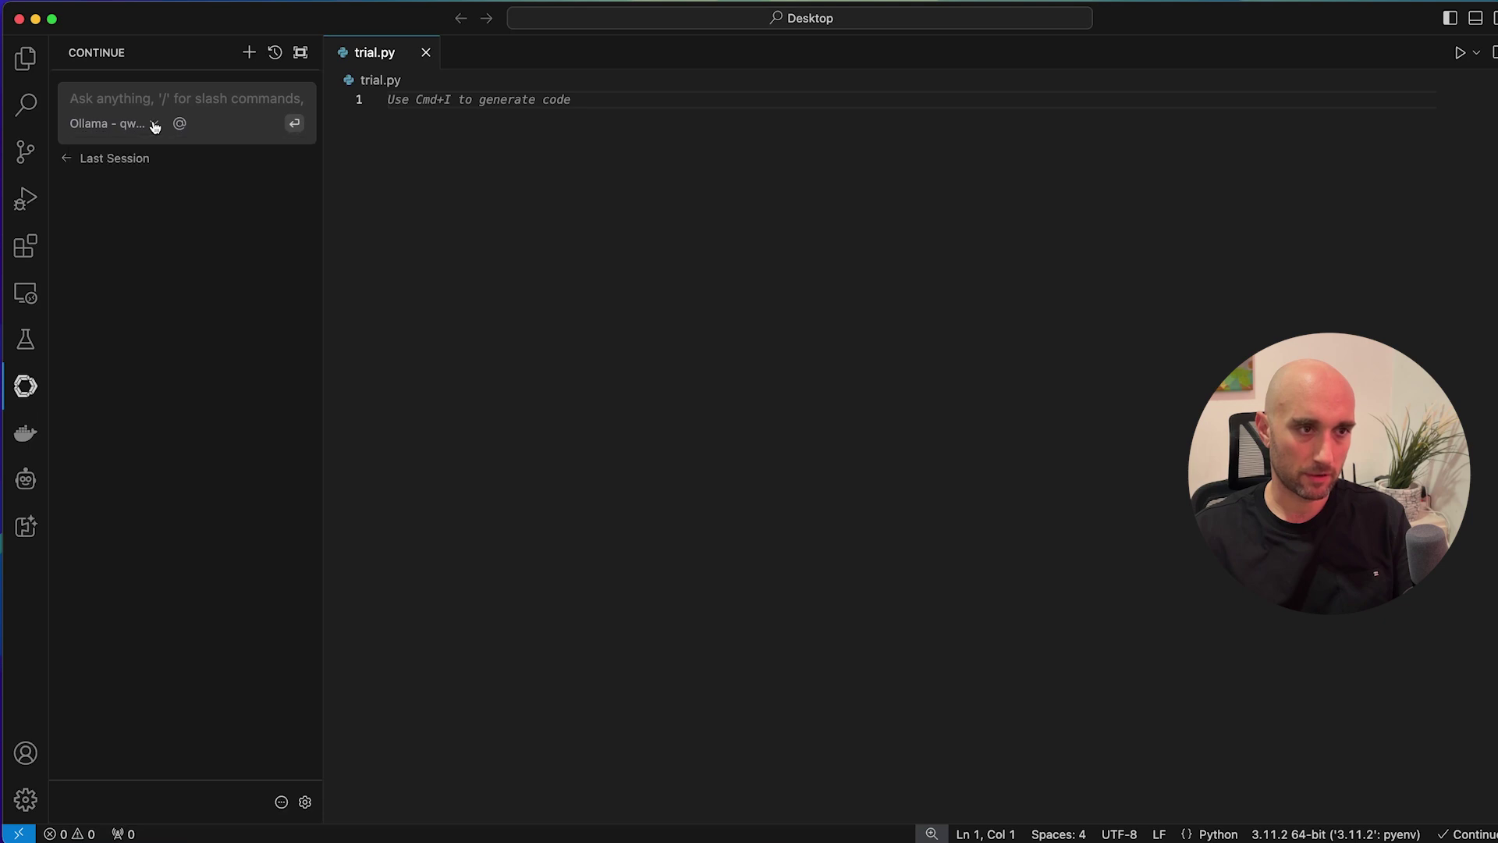
pyautogui.click(106, 93)
pyautogui.write('d')
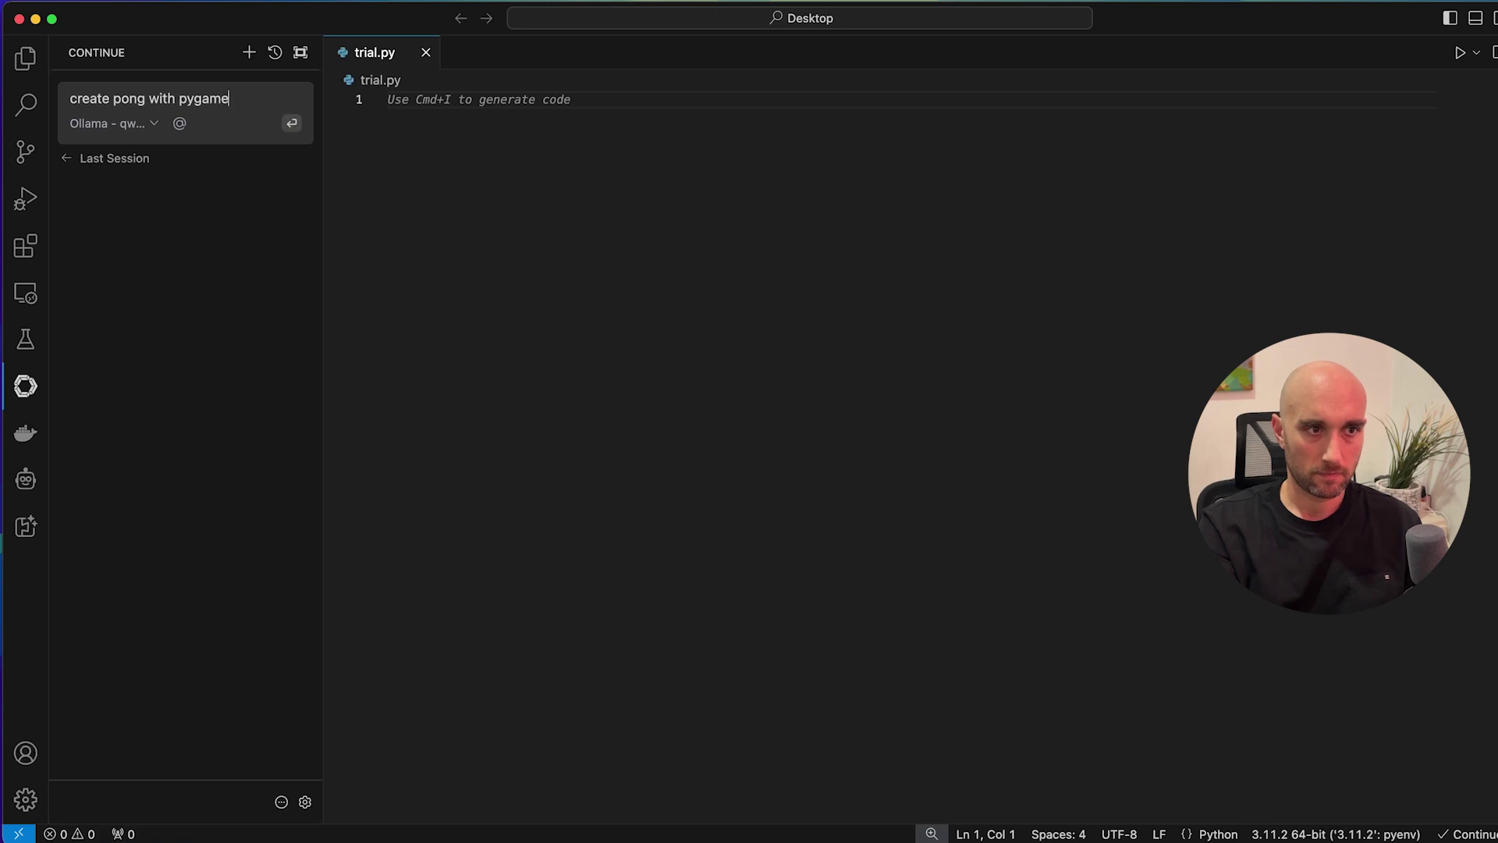
pyautogui.press('Return')
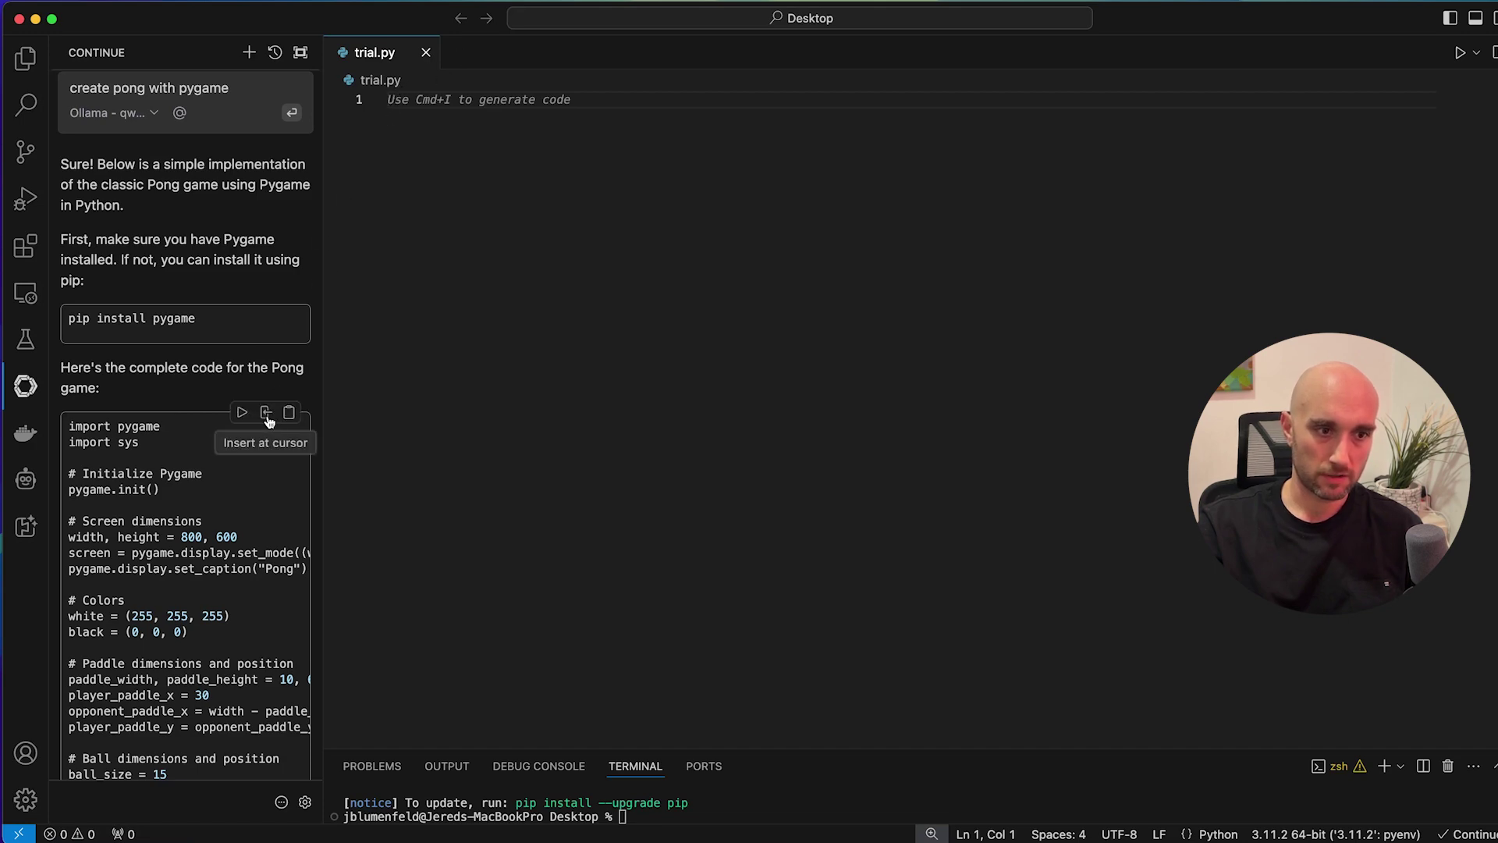
# Insert the generated Pong code into the file and scroll through it.
pyautogui.click(266, 412)
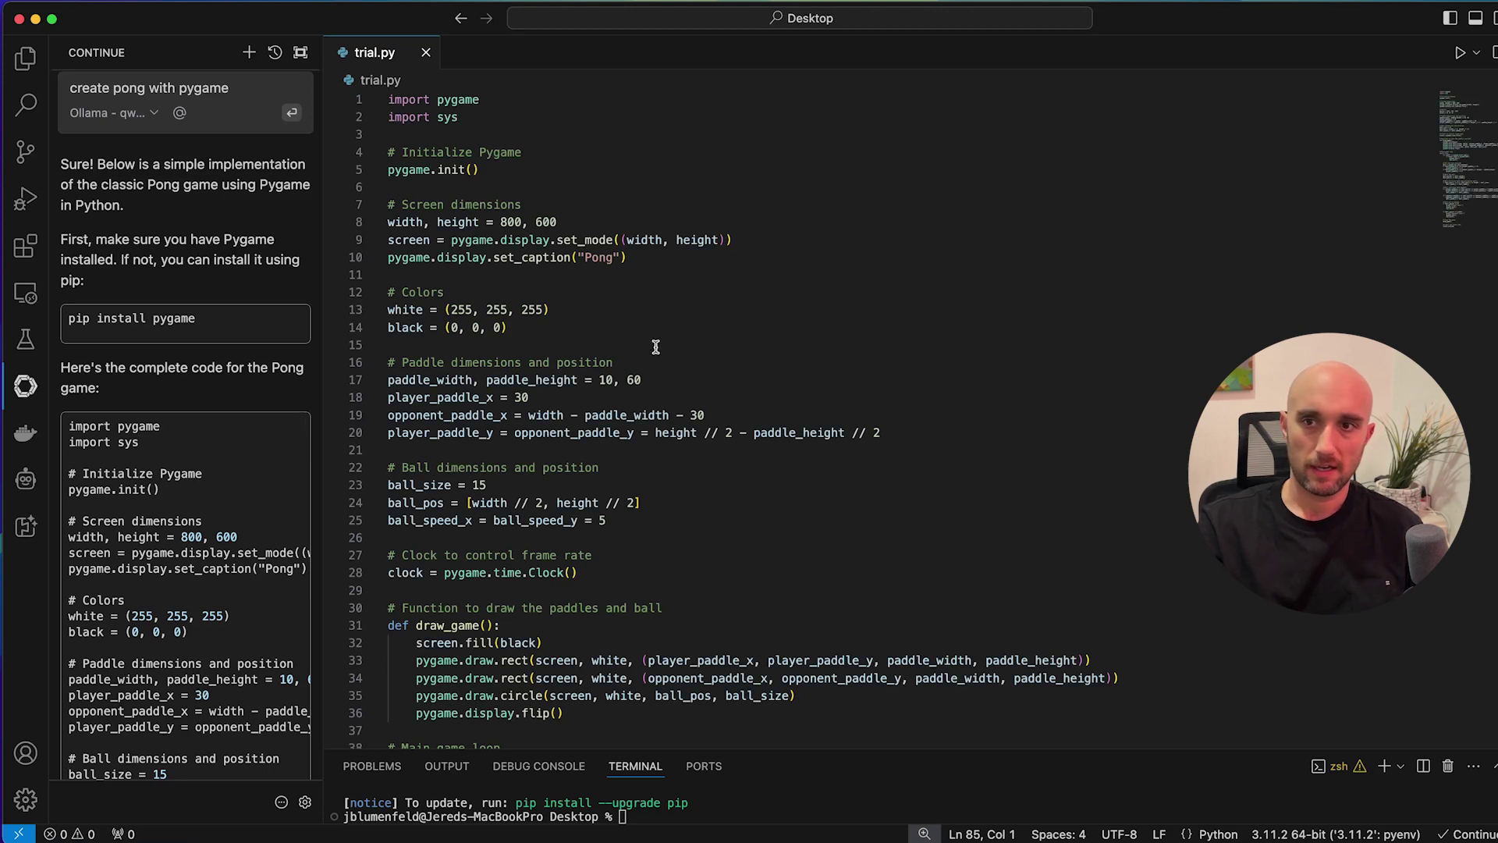
pyautogui.scroll(-20, 663, 367)
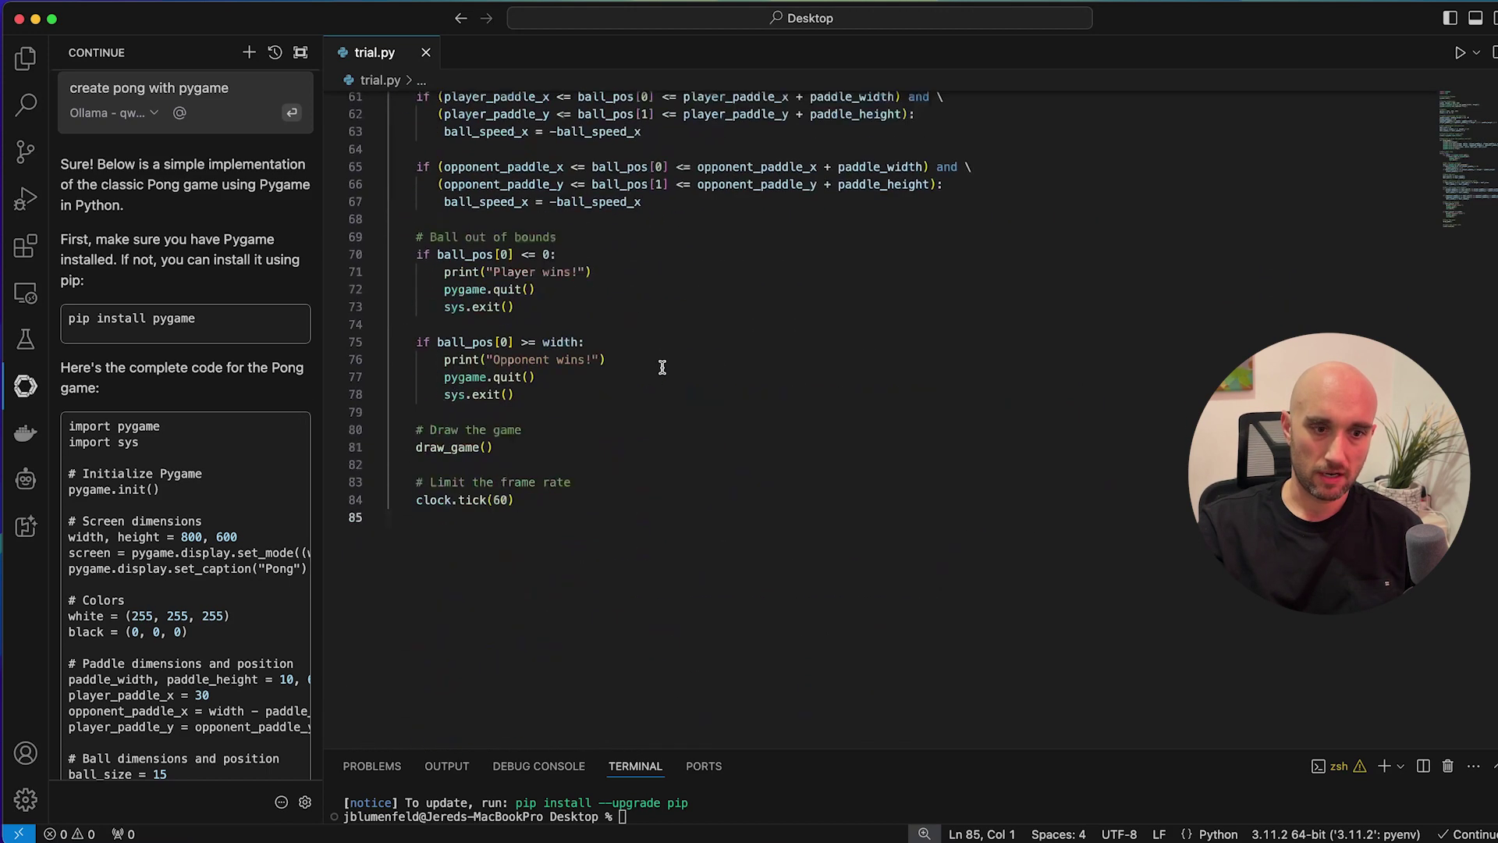
pyautogui.scroll(5, 662, 367)
pyautogui.scroll(-10, 199, 390)
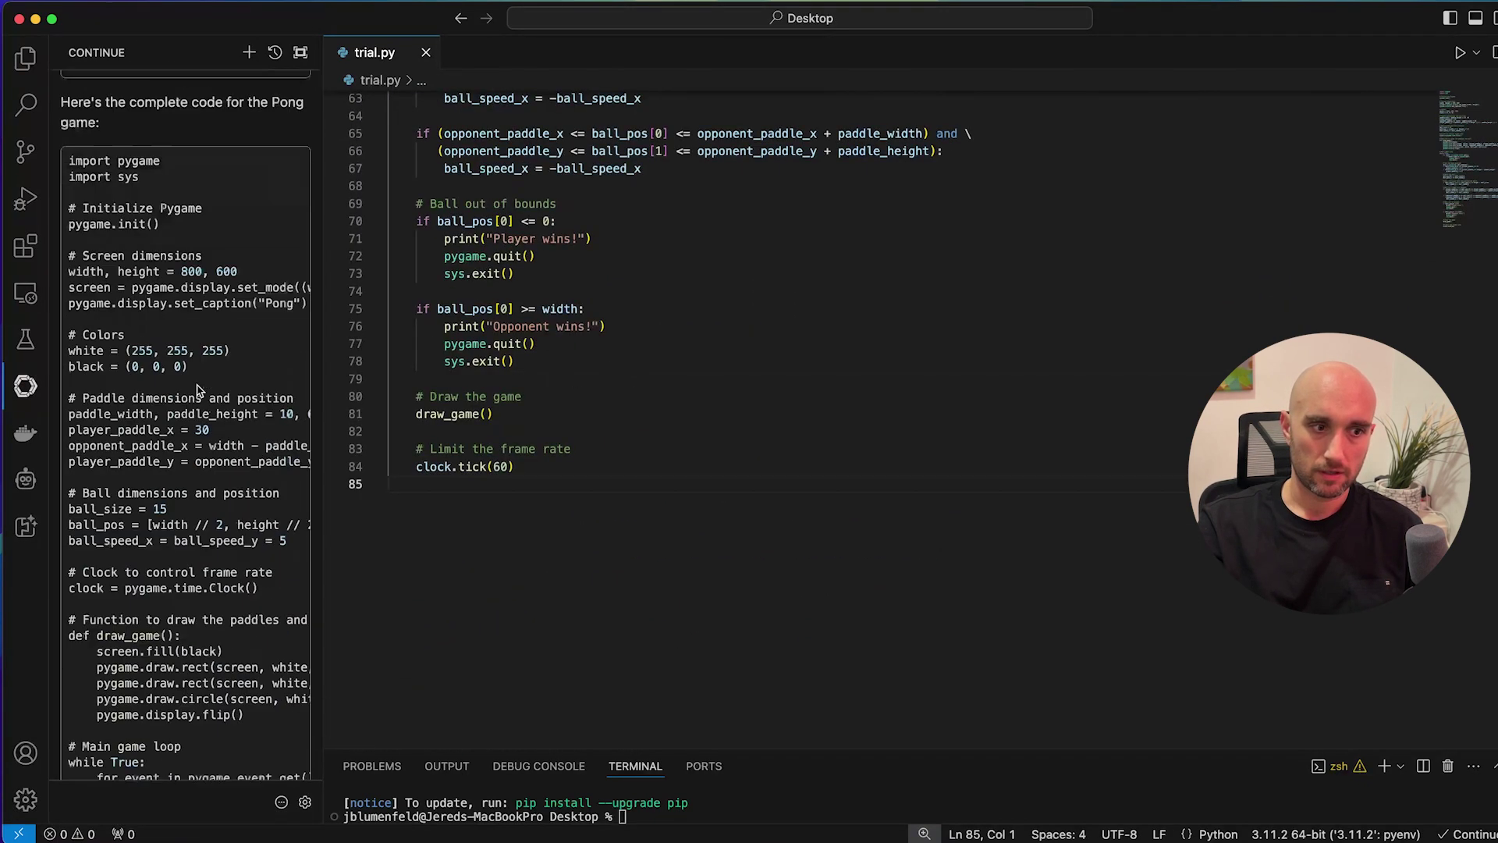
pyautogui.scroll(-10, 199, 390)
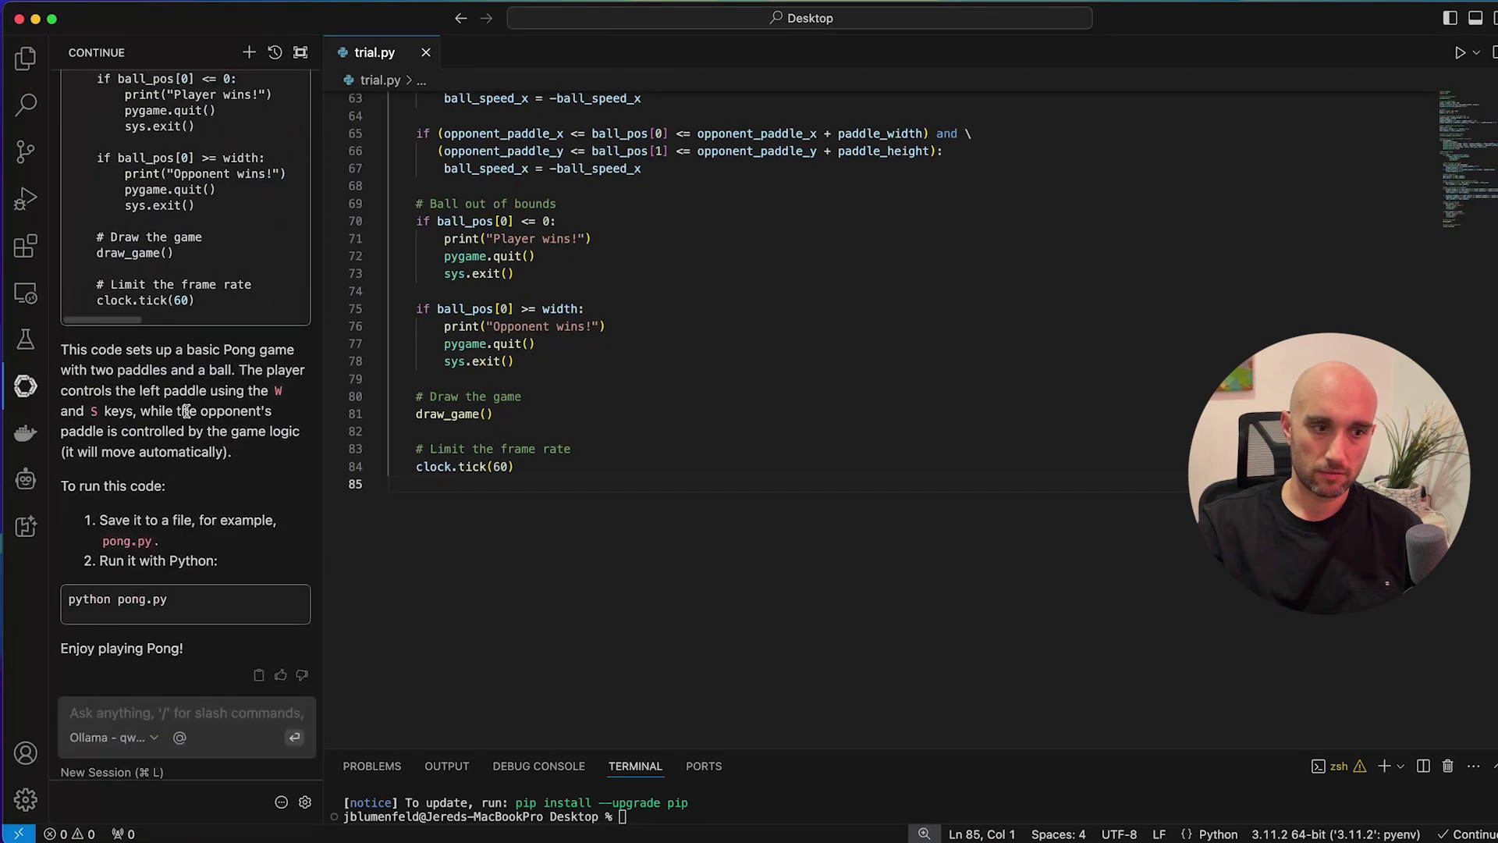
# Enlarge the terminal and run 'python pong.py'.
pyautogui.moveTo(156, 600)
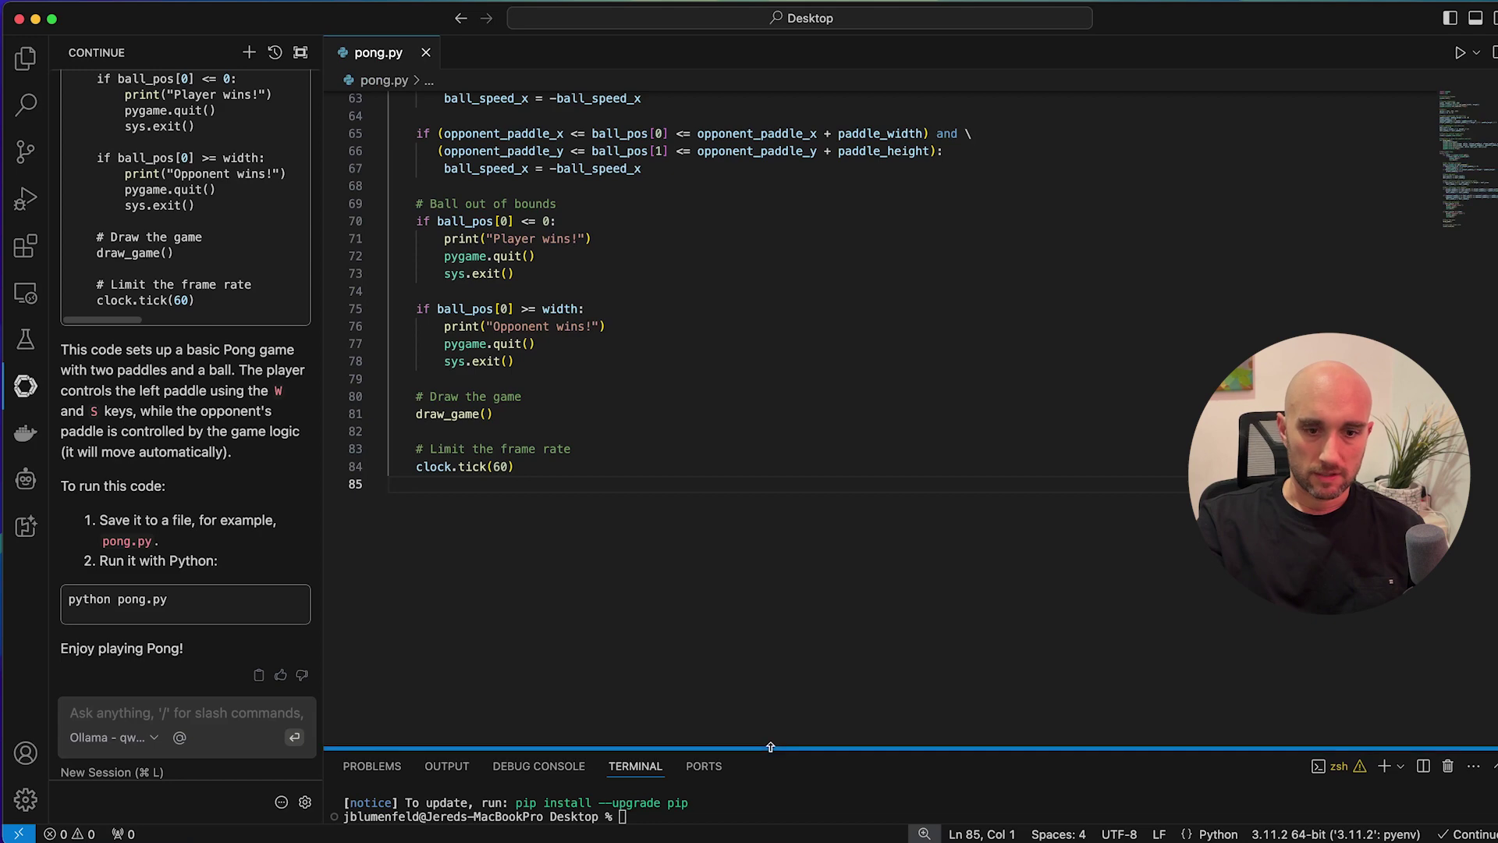
pyautogui.moveTo(770, 747); pyautogui.dragTo(772, 558)
pyautogui.write('python pong.py')
pyautogui.press('Return')
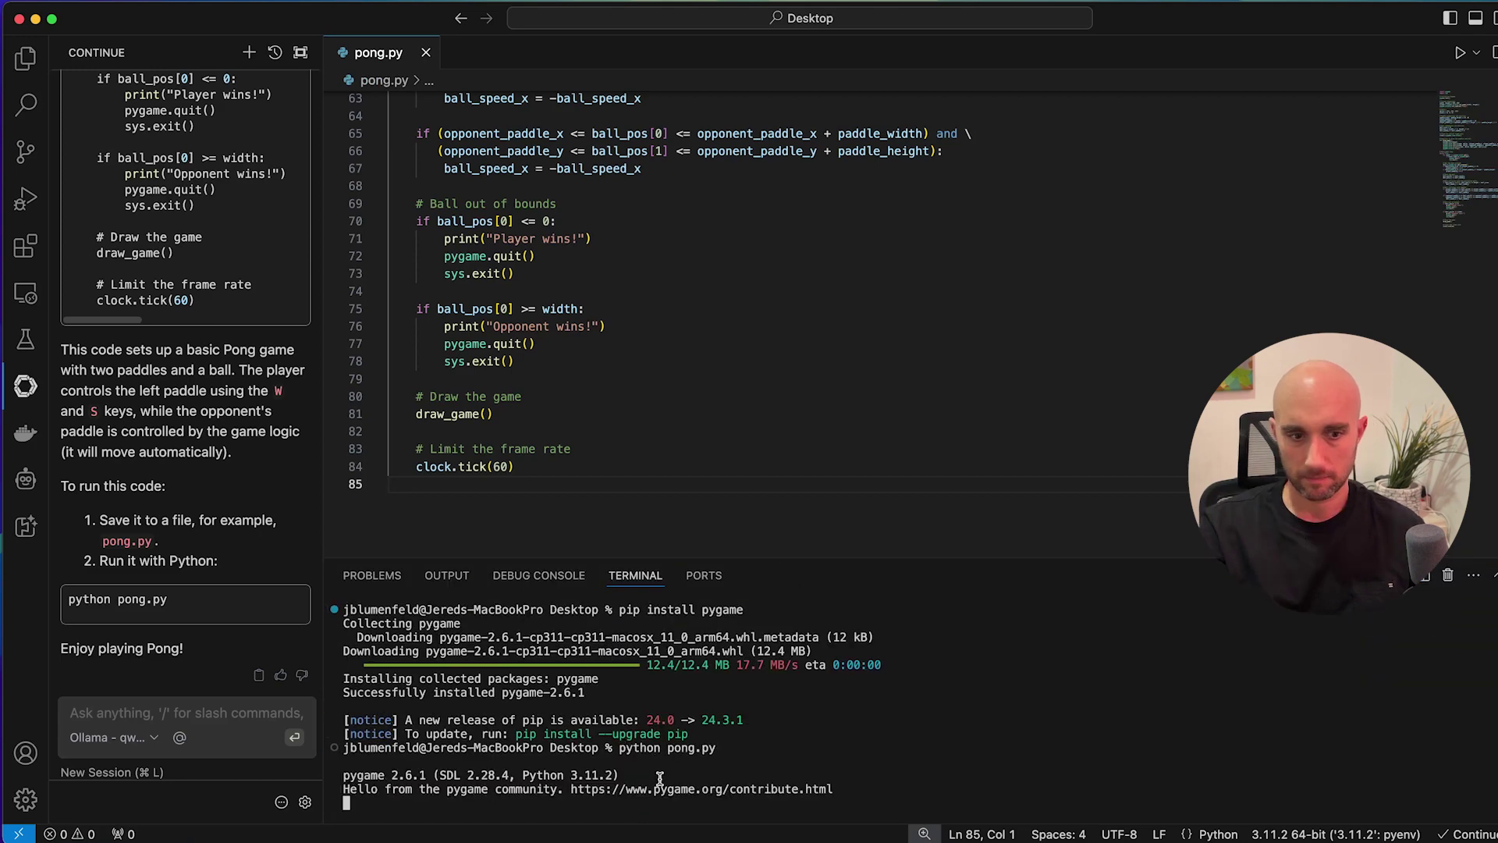